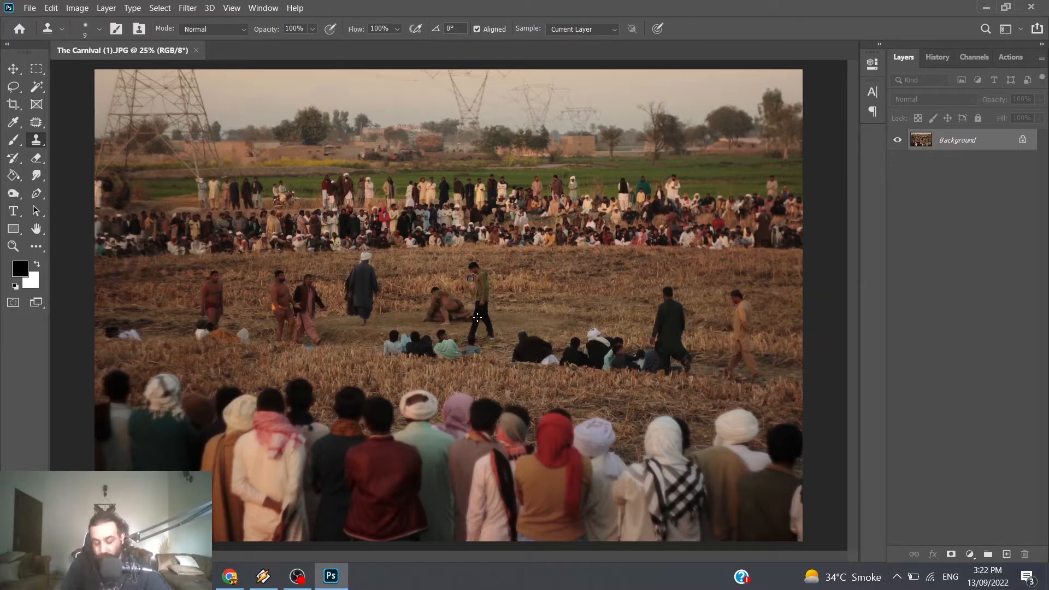
Step: Duplicate the Background layer and activate the Patch Tool with its Patch mode set to Normal
{"action": "key", "text": "ctrl+j"}
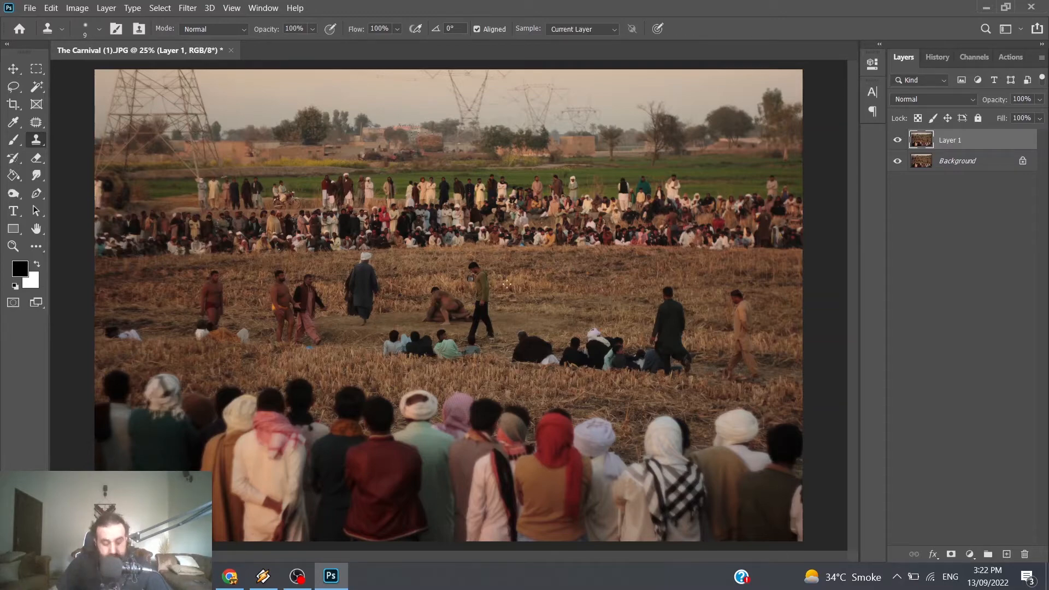
{"action": "scroll", "coordinate": [497, 273], "scroll_direction": "up", "scroll_amount": 5}
{"action": "scroll", "coordinate": [497, 273], "scroll_direction": "up", "scroll_amount": 1}
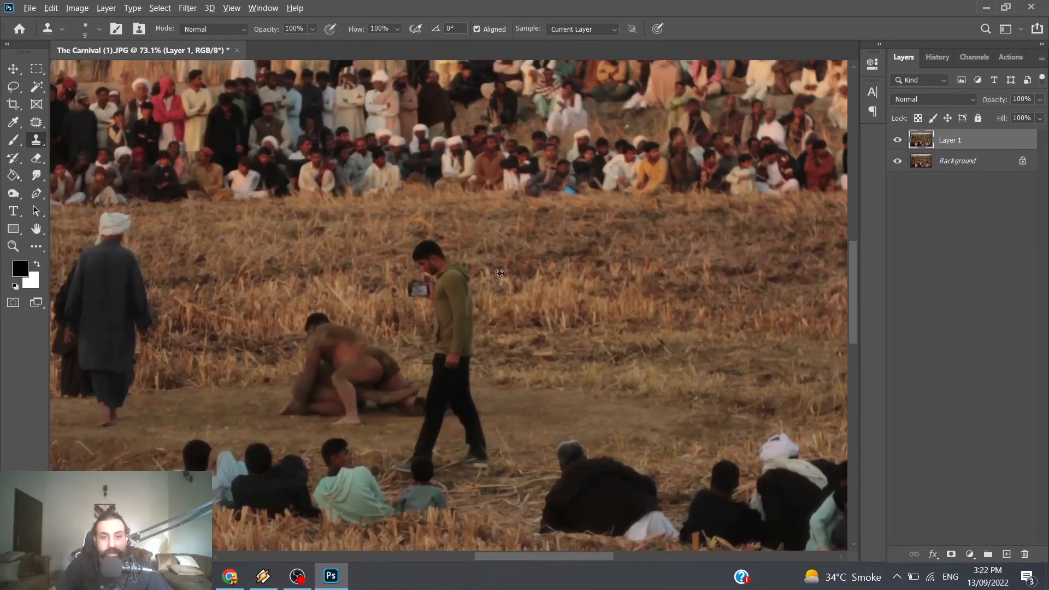
{"action": "scroll", "coordinate": [498, 273], "scroll_direction": "down", "scroll_amount": 2}
{"action": "scroll", "coordinate": [499, 274], "scroll_direction": "up", "scroll_amount": 3}
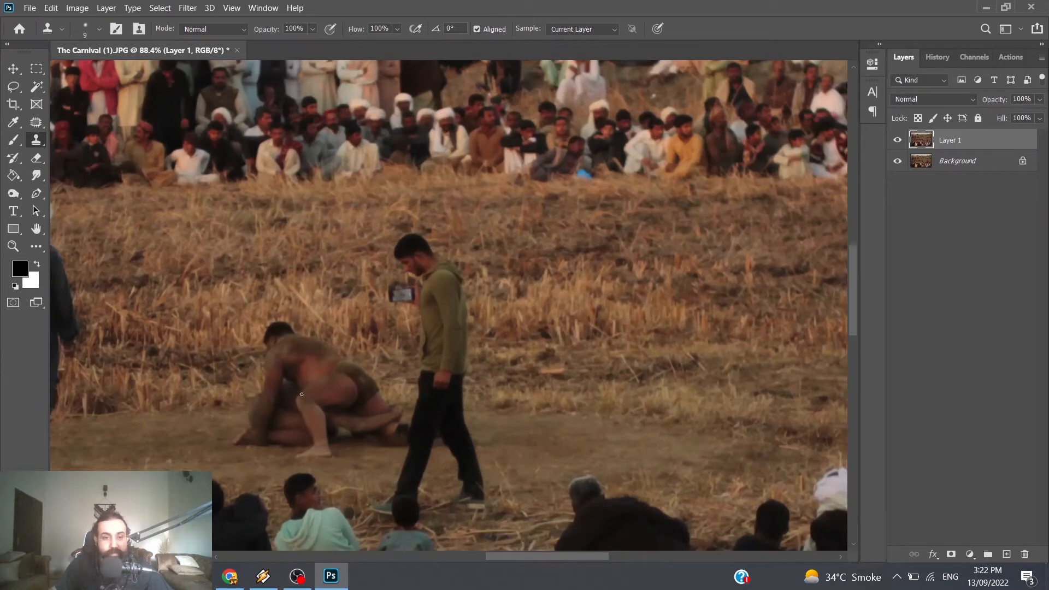
{"action": "scroll", "coordinate": [414, 383], "scroll_direction": "down", "scroll_amount": 1}
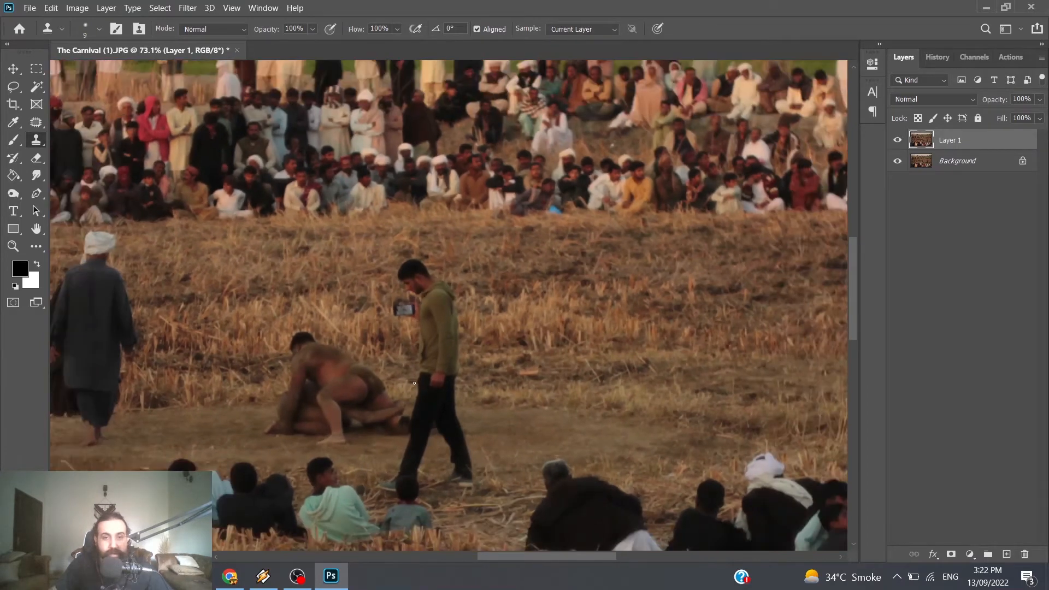
{"action": "scroll", "coordinate": [512, 393], "scroll_direction": "down", "scroll_amount": 1}
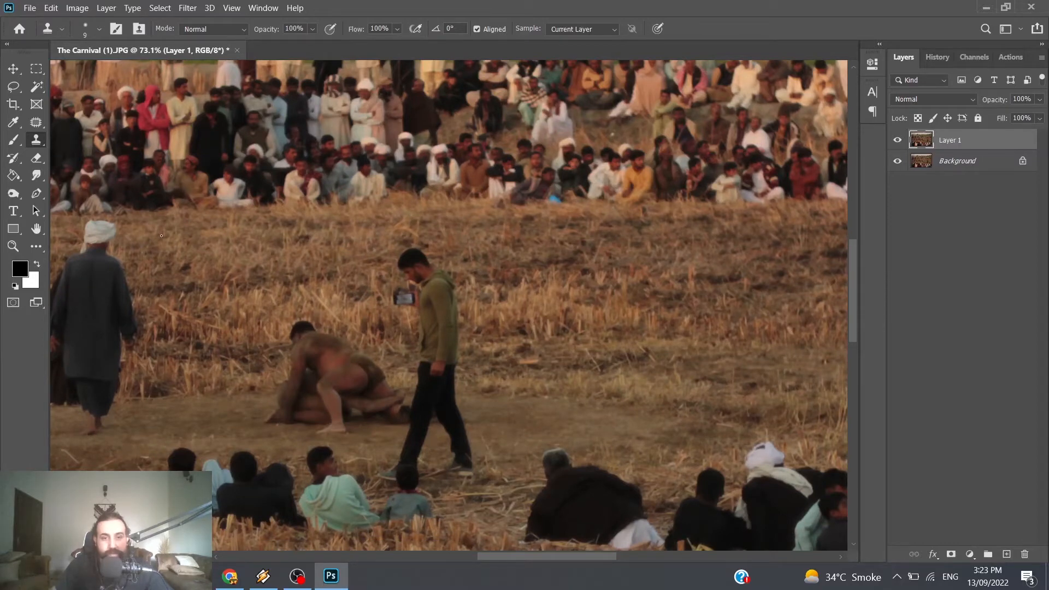
{"action": "left_click", "coordinate": [36, 122]}
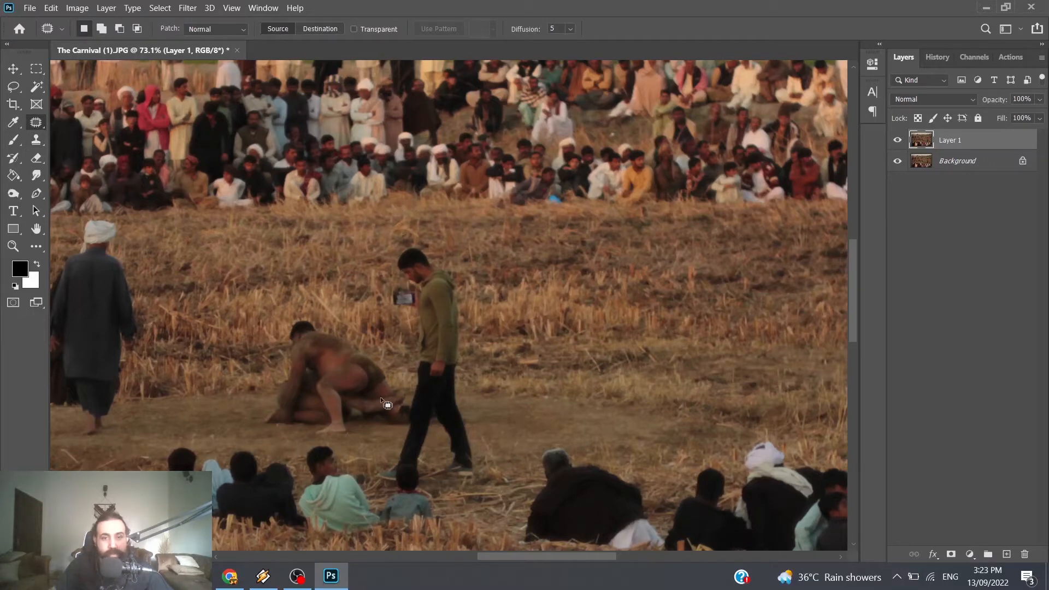
{"action": "right_click", "coordinate": [42, 126]}
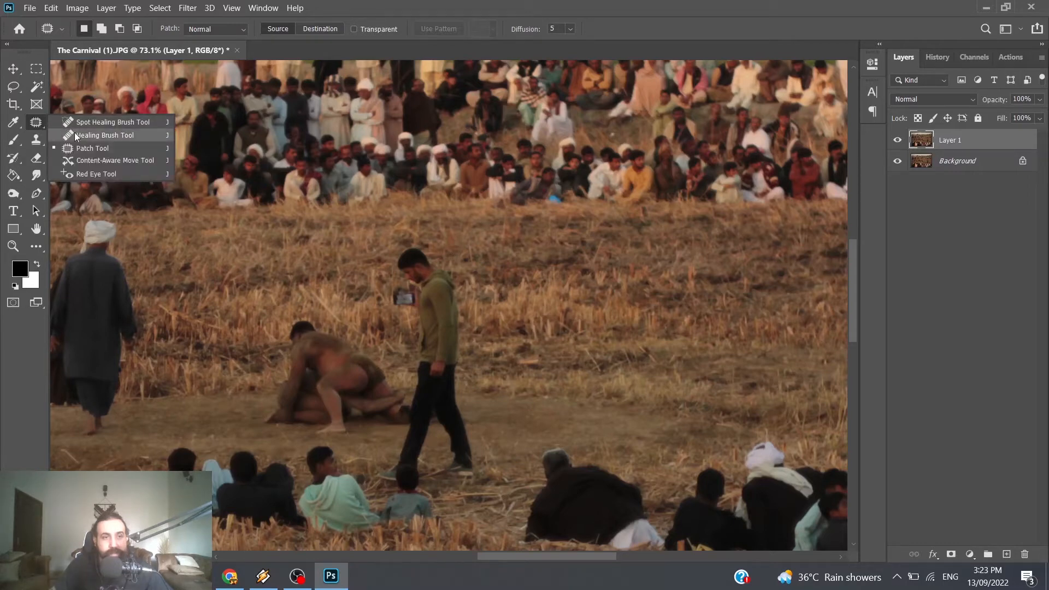
{"action": "left_click", "coordinate": [87, 148]}
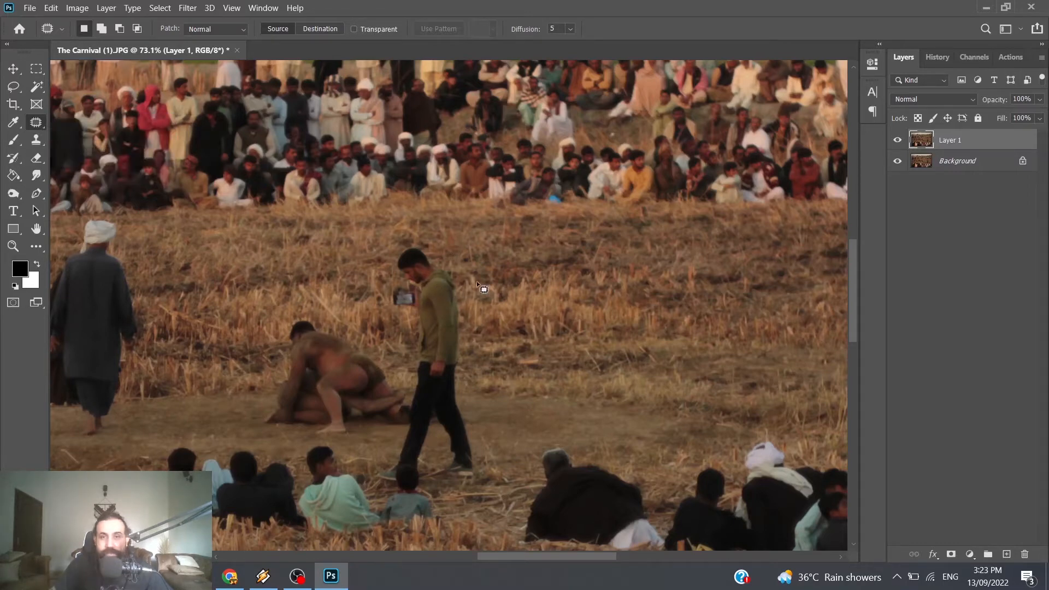
{"action": "left_click", "coordinate": [218, 31]}
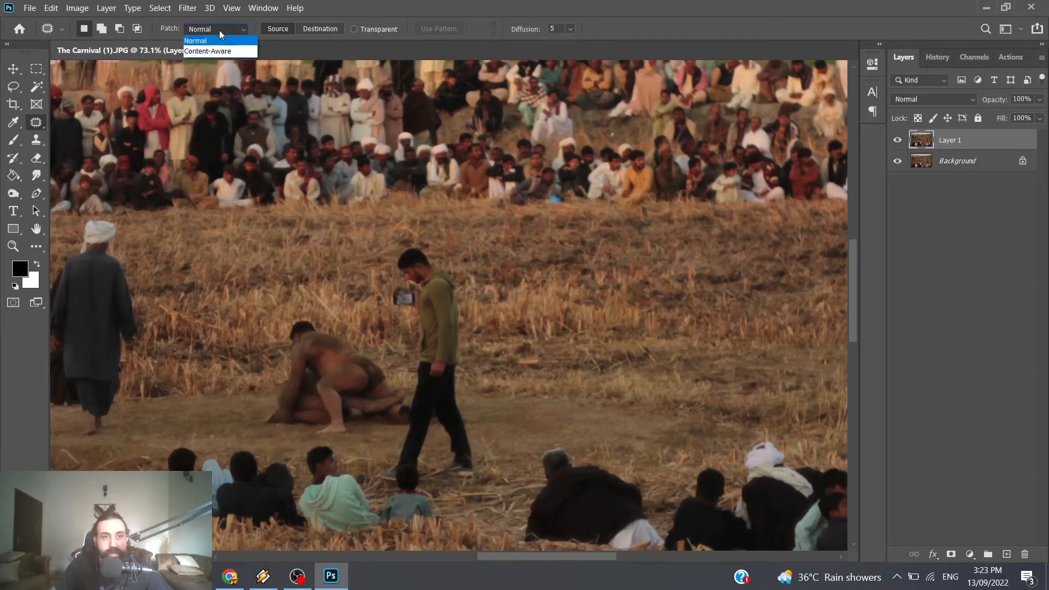
{"action": "left_click", "coordinate": [219, 39]}
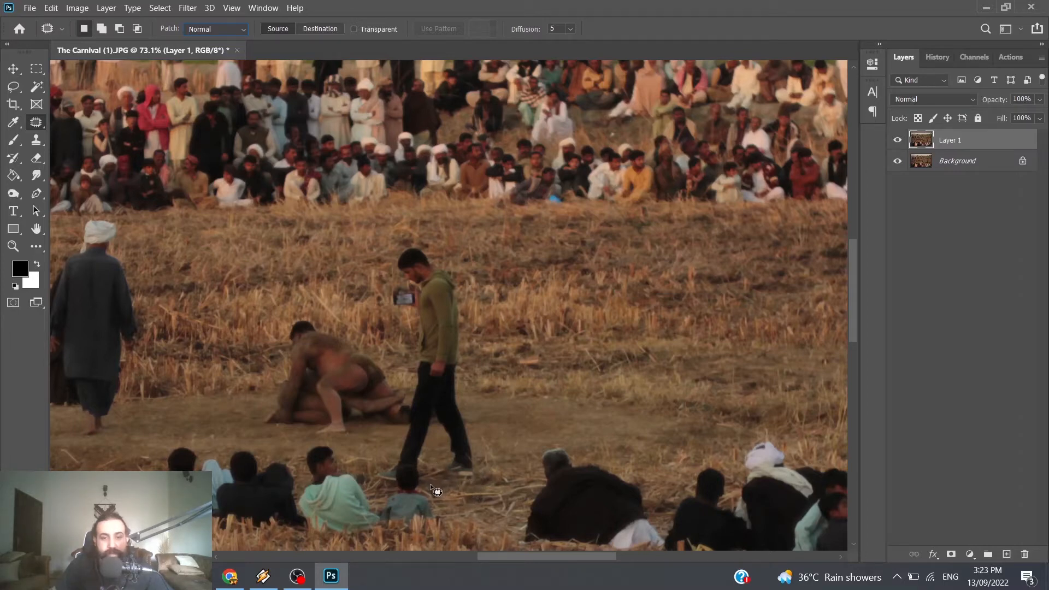
Step: Outline the standing man in the olive hoodie and patch him out with the empty field beside him, clearing the selection
{"action": "mouse_move", "coordinate": [467, 385]}
{"action": "left_mouse_down"}
{"action": "mouse_move", "coordinate": [463, 271]}
{"action": "mouse_move", "coordinate": [427, 244]}
{"action": "left_mouse_up"}
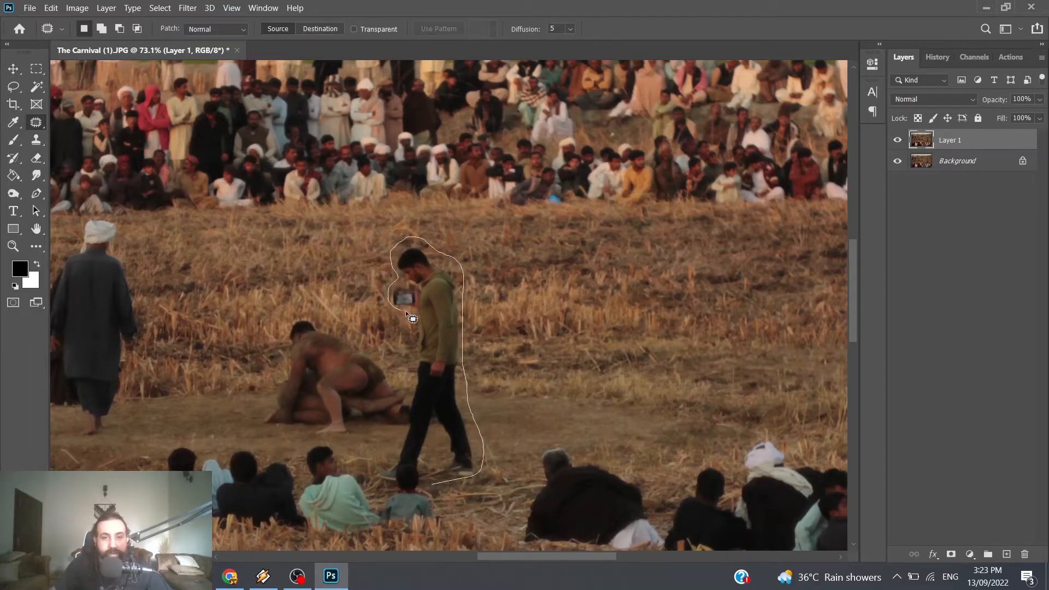
{"action": "left_click_drag", "start_coordinate": [406, 312], "coordinate": [414, 315]}
{"action": "mouse_move", "coordinate": [413, 377]}
{"action": "left_mouse_down"}
{"action": "mouse_move", "coordinate": [404, 448]}
{"action": "mouse_move", "coordinate": [373, 474]}
{"action": "mouse_move", "coordinate": [395, 485]}
{"action": "mouse_move", "coordinate": [408, 464]}
{"action": "mouse_move", "coordinate": [437, 489]}
{"action": "left_mouse_up"}
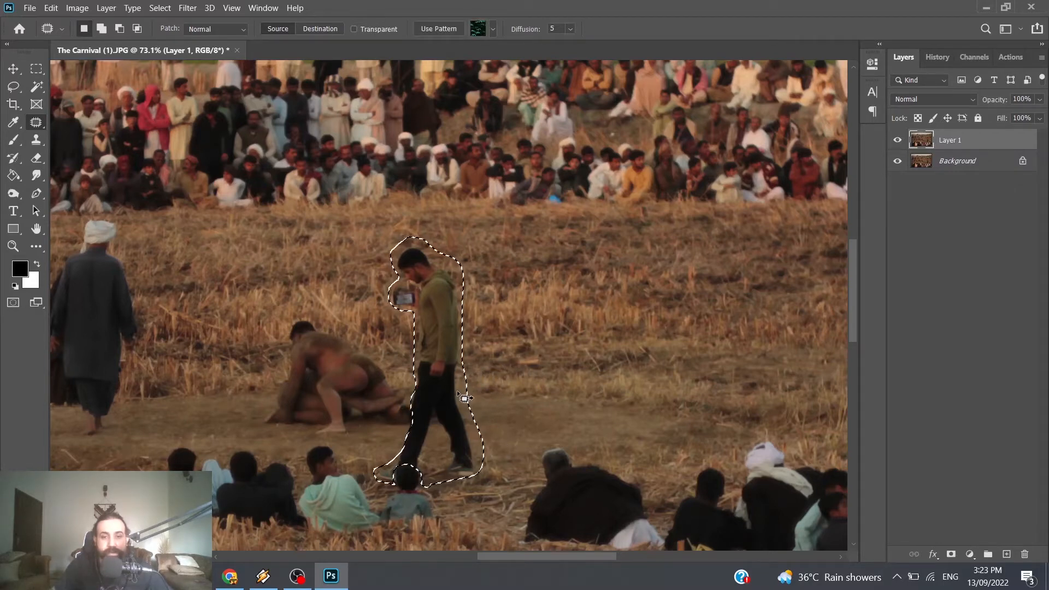
{"action": "left_click_drag", "start_coordinate": [455, 391], "coordinate": [605, 373]}
{"action": "key", "text": "ctrl+d"}
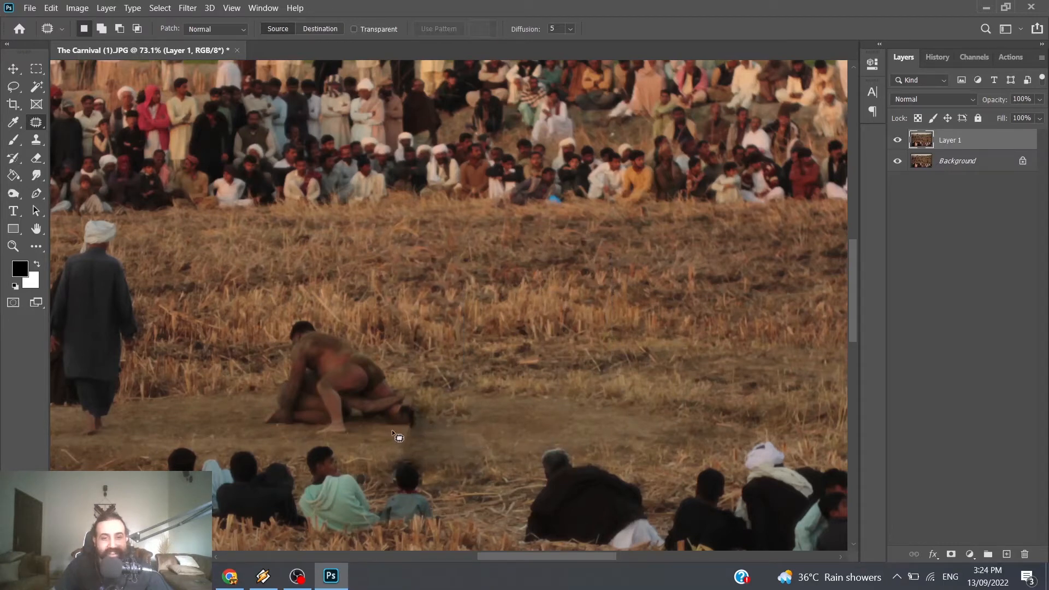
Step: Patch the dark smudge above the seated child, undo the first attempt and resample it from the dirt path behind the wrestlers
{"action": "mouse_move", "coordinate": [503, 443]}
{"action": "left_mouse_down"}
{"action": "mouse_move", "coordinate": [490, 470]}
{"action": "mouse_move", "coordinate": [437, 473]}
{"action": "mouse_move", "coordinate": [391, 434]}
{"action": "mouse_move", "coordinate": [532, 396]}
{"action": "mouse_move", "coordinate": [609, 392]}
{"action": "left_mouse_up"}
{"action": "key", "text": "ctrl+d"}
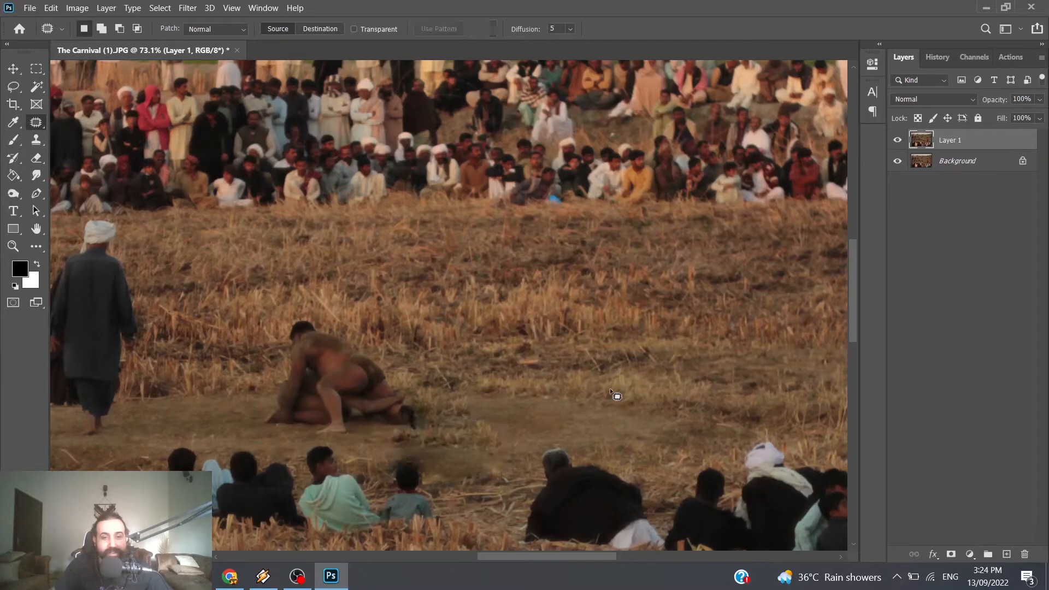
{"action": "key", "text": "ctrl+z"}
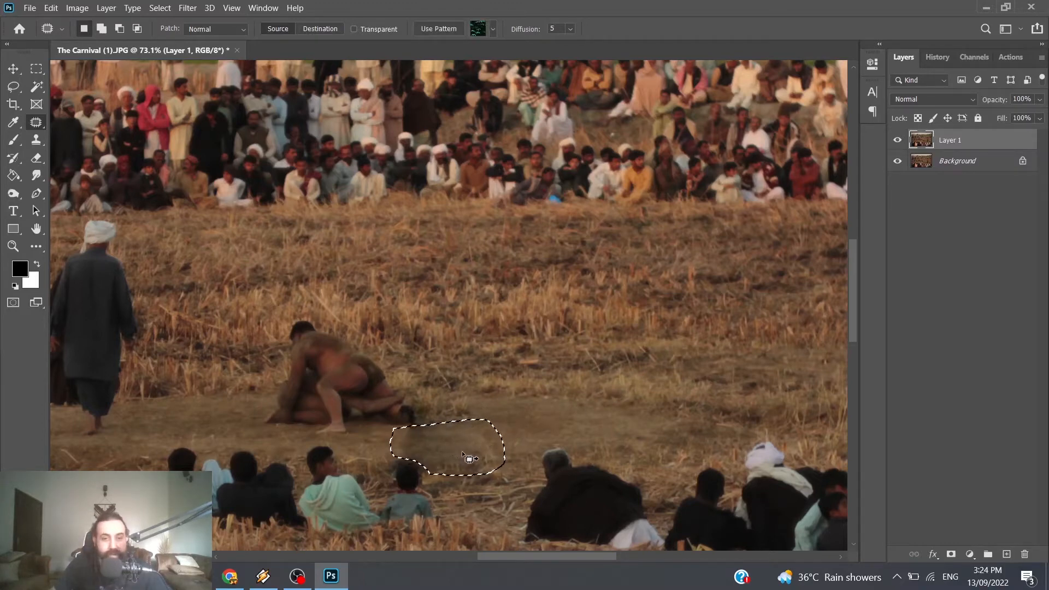
{"action": "left_click_drag", "start_coordinate": [431, 448], "coordinate": [174, 411]}
{"action": "key", "text": "ctrl+d"}
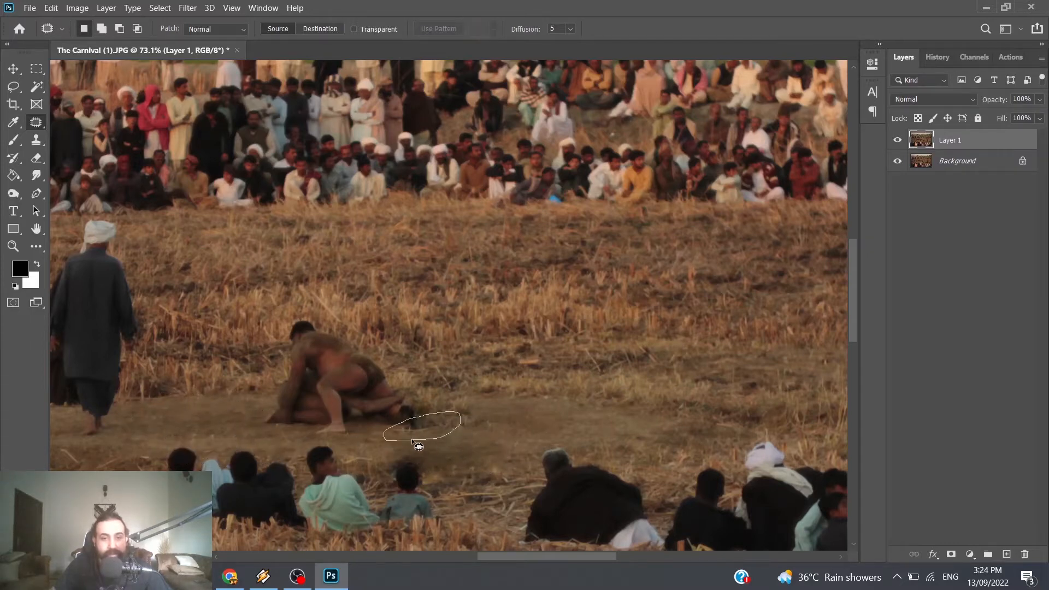
Step: Patch the dark remnant beside the wrestlers' feet with the bare ground just beyond it
{"action": "left_click_drag", "start_coordinate": [411, 438], "coordinate": [413, 440]}
{"action": "left_click_drag", "start_coordinate": [421, 429], "coordinate": [500, 434]}
{"action": "key", "text": "ctrl+d"}
Step: Patch the strip between the wrestlers and the seated child, undo that result and resample it from the dirt near the crouching man
{"action": "mouse_move", "coordinate": [378, 425]}
{"action": "left_mouse_down"}
{"action": "mouse_move", "coordinate": [421, 452]}
{"action": "mouse_move", "coordinate": [398, 426]}
{"action": "mouse_move", "coordinate": [387, 451]}
{"action": "mouse_move", "coordinate": [455, 452]}
{"action": "mouse_move", "coordinate": [526, 398]}
{"action": "left_mouse_up"}
{"action": "key", "text": "ctrl+d"}
{"action": "key", "text": "ctrl+d"}
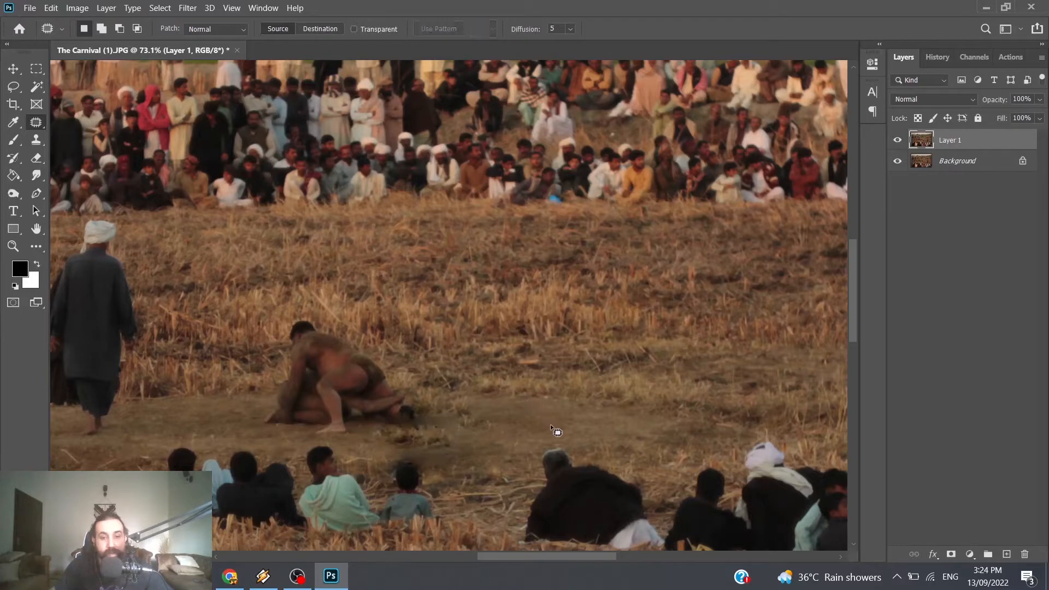
{"action": "key", "text": "ctrl+z"}
{"action": "key", "text": "ctrl+z"}
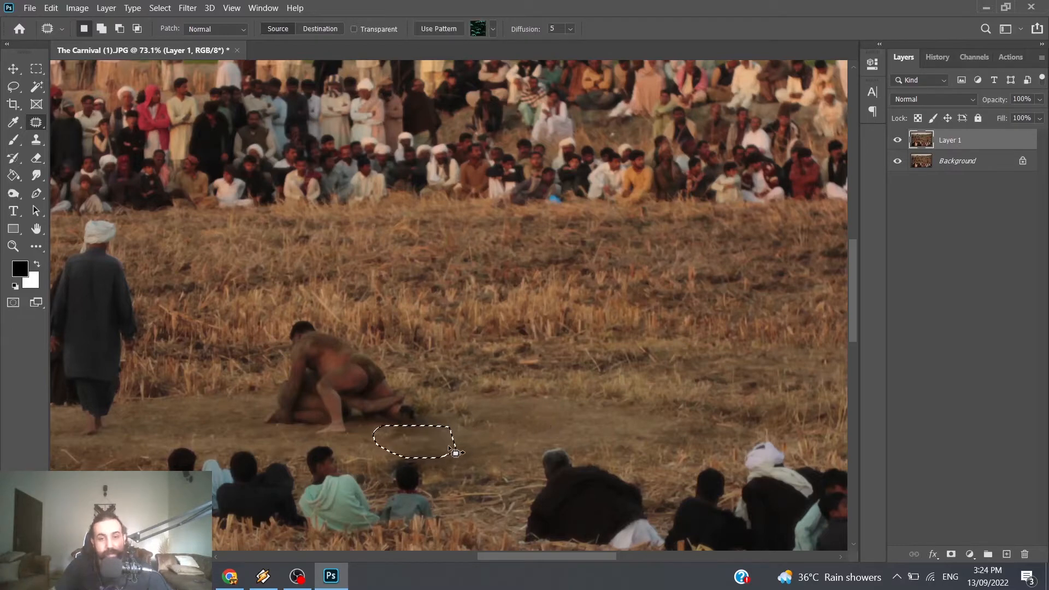
{"action": "left_click_drag", "start_coordinate": [455, 452], "coordinate": [572, 426]}
{"action": "key", "text": "ctrl+d"}
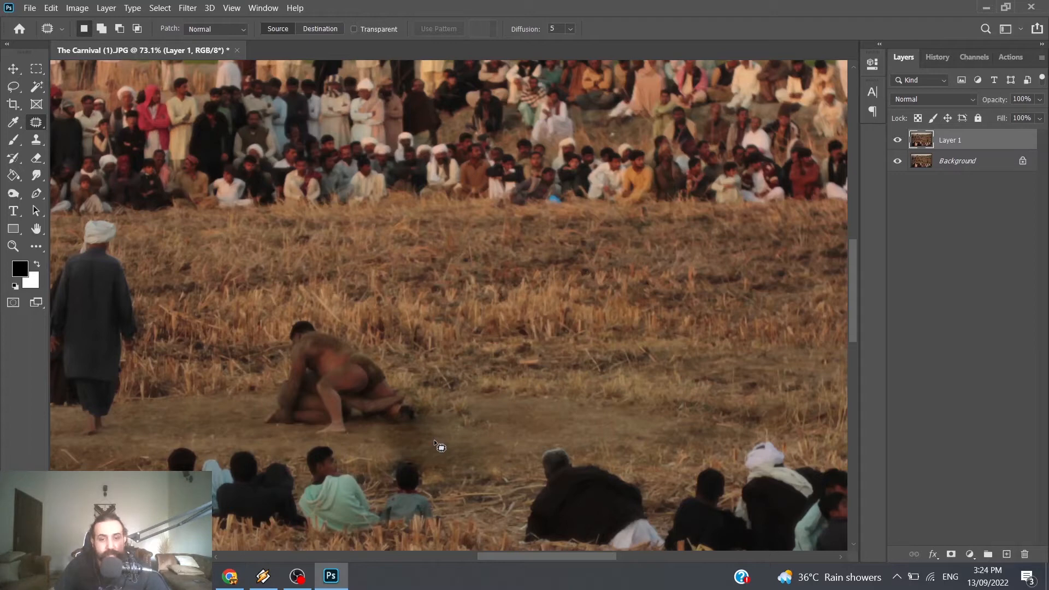
Step: Toggle Layer 1's visibility to compare the retouched area with the original photo
{"action": "left_click", "coordinate": [898, 141]}
{"action": "left_click", "coordinate": [898, 141]}
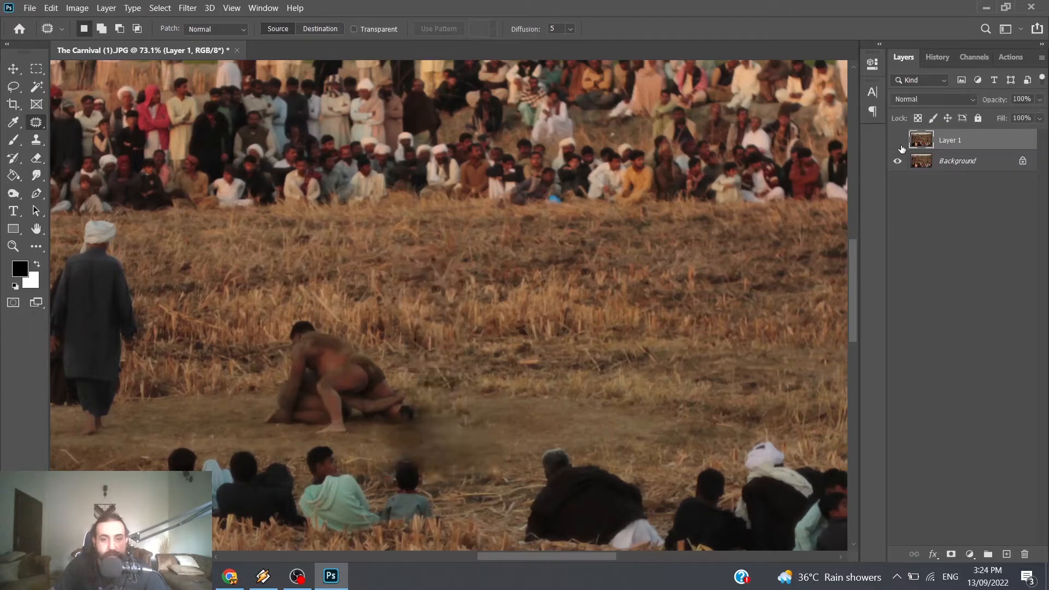
{"action": "left_click", "coordinate": [898, 141]}
{"action": "left_click", "coordinate": [898, 140]}
Step: Outline the white-turbaned man and the dark figure behind him and patch both out with the empty field beside them
{"action": "left_click_drag", "start_coordinate": [535, 555], "coordinate": [508, 553]}
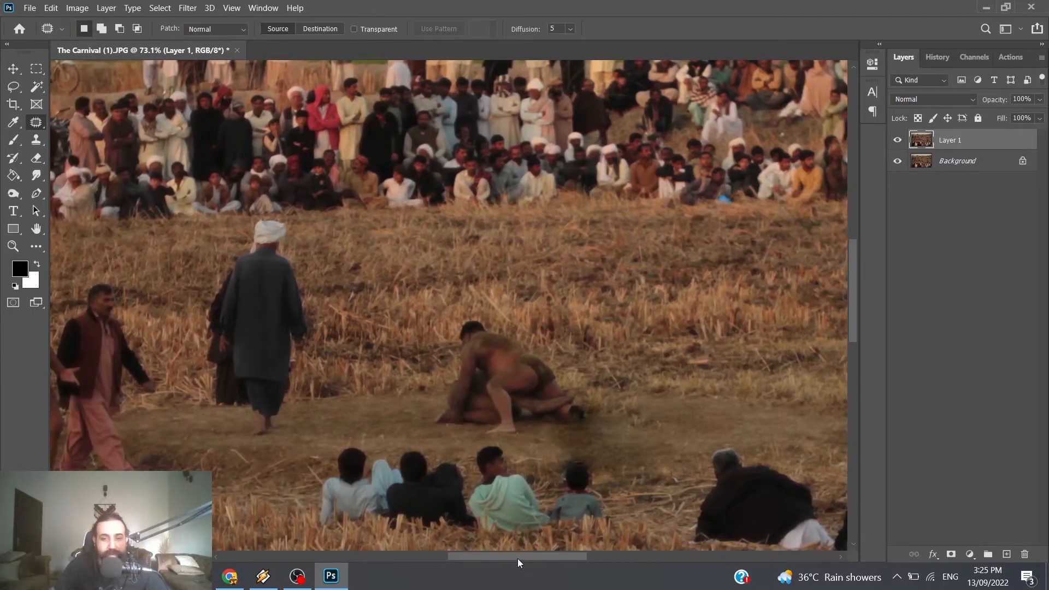
{"action": "left_click_drag", "start_coordinate": [517, 557], "coordinate": [494, 558]}
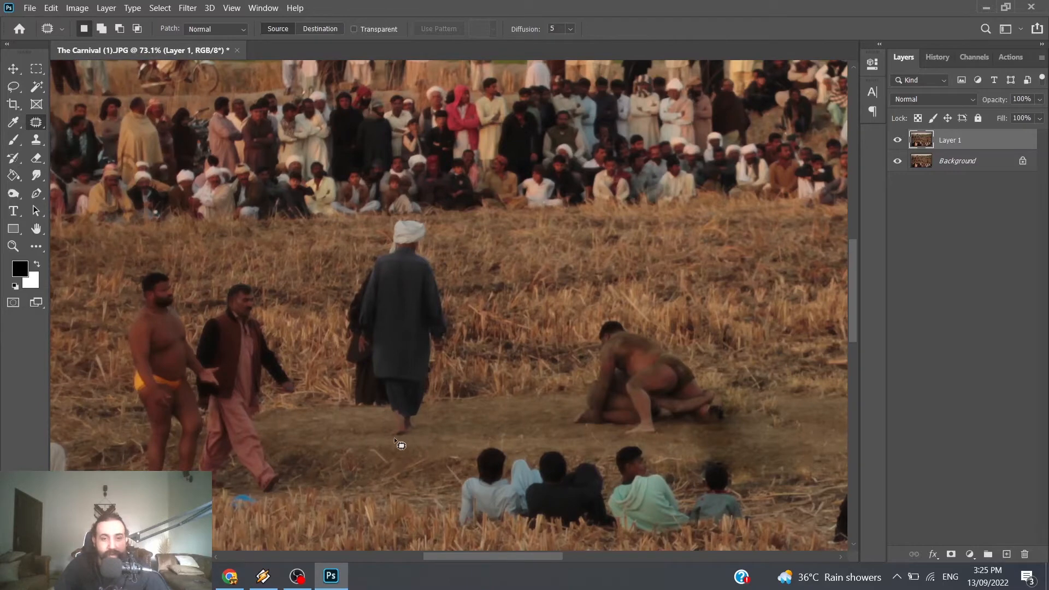
{"action": "mouse_move", "coordinate": [408, 445]}
{"action": "left_mouse_down"}
{"action": "mouse_move", "coordinate": [429, 423]}
{"action": "mouse_move", "coordinate": [459, 339]}
{"action": "mouse_move", "coordinate": [442, 207]}
{"action": "mouse_move", "coordinate": [419, 208]}
{"action": "left_mouse_up"}
{"action": "key", "text": "ctrl+d"}
{"action": "mouse_move", "coordinate": [424, 214]}
{"action": "left_mouse_down"}
{"action": "mouse_move", "coordinate": [396, 214]}
{"action": "mouse_move", "coordinate": [374, 245]}
{"action": "mouse_move", "coordinate": [338, 326]}
{"action": "left_mouse_up"}
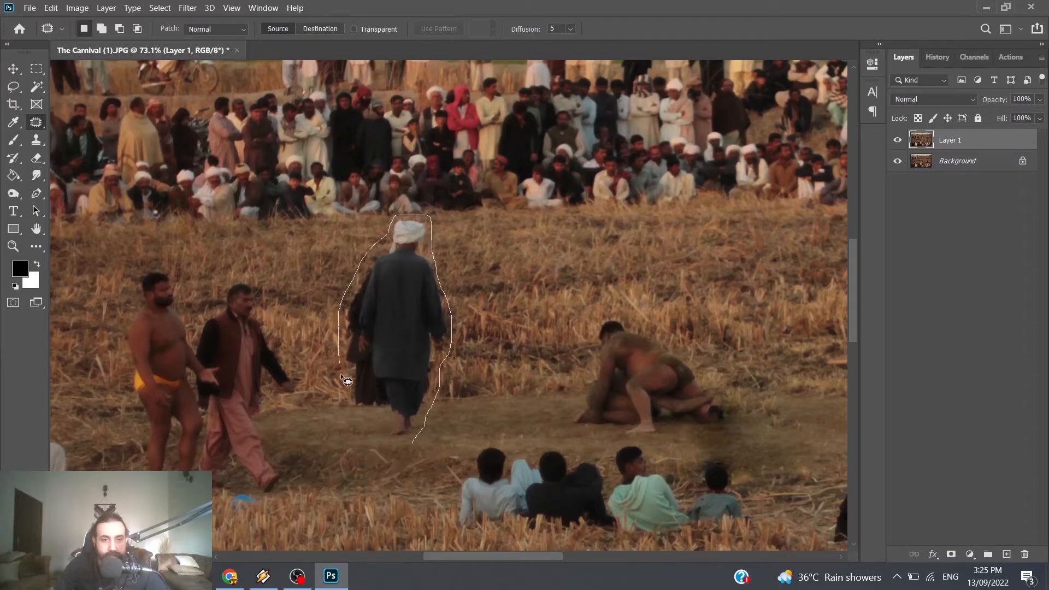
{"action": "left_click_drag", "start_coordinate": [405, 445], "coordinate": [411, 440]}
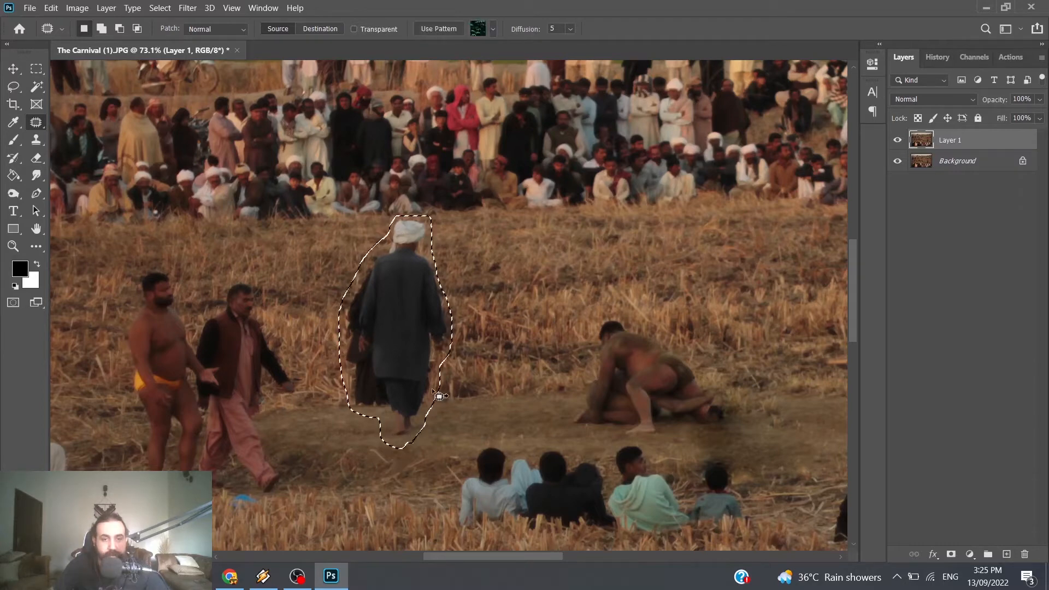
{"action": "left_click_drag", "start_coordinate": [421, 388], "coordinate": [539, 385]}
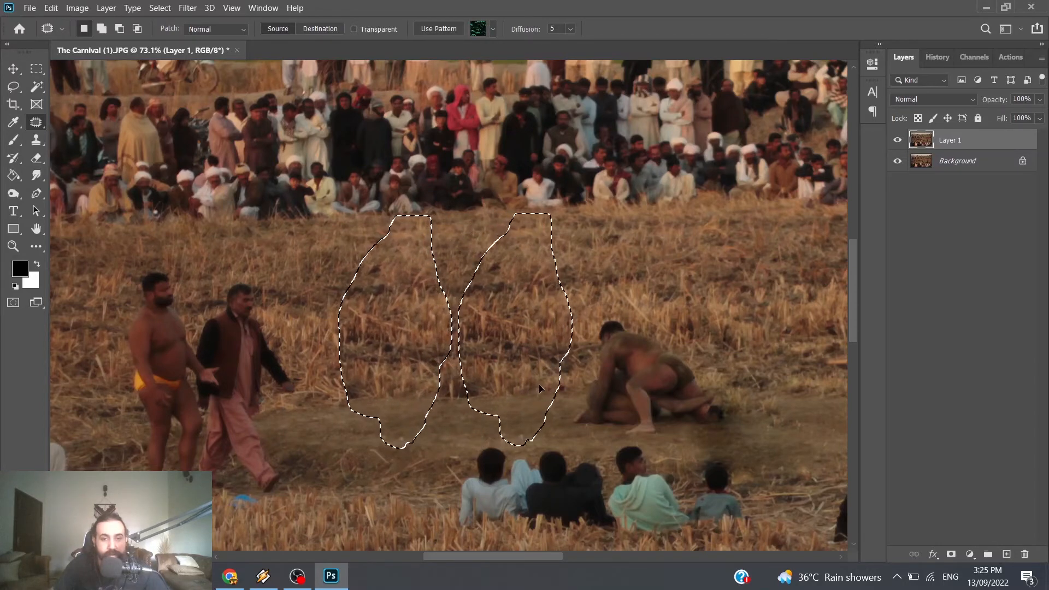
{"action": "key", "text": "ctrl+d"}
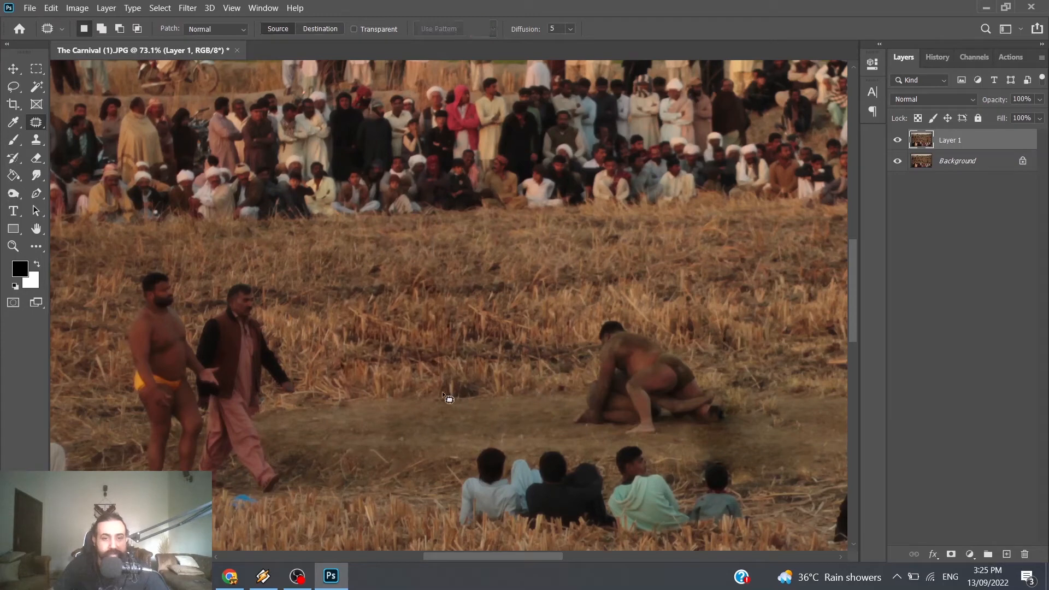
Step: Outline the man in yellow shorts together with the man in the vest and patch both out with the empty field
{"action": "scroll", "coordinate": [349, 408], "scroll_direction": "down", "scroll_amount": 1}
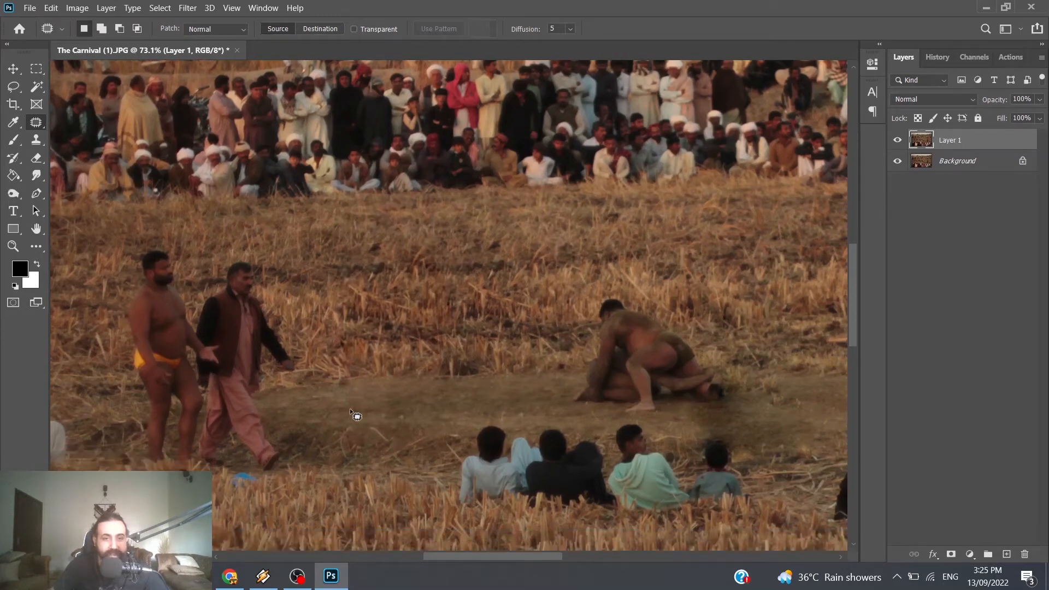
{"action": "scroll", "coordinate": [318, 422], "scroll_direction": "down", "scroll_amount": 1}
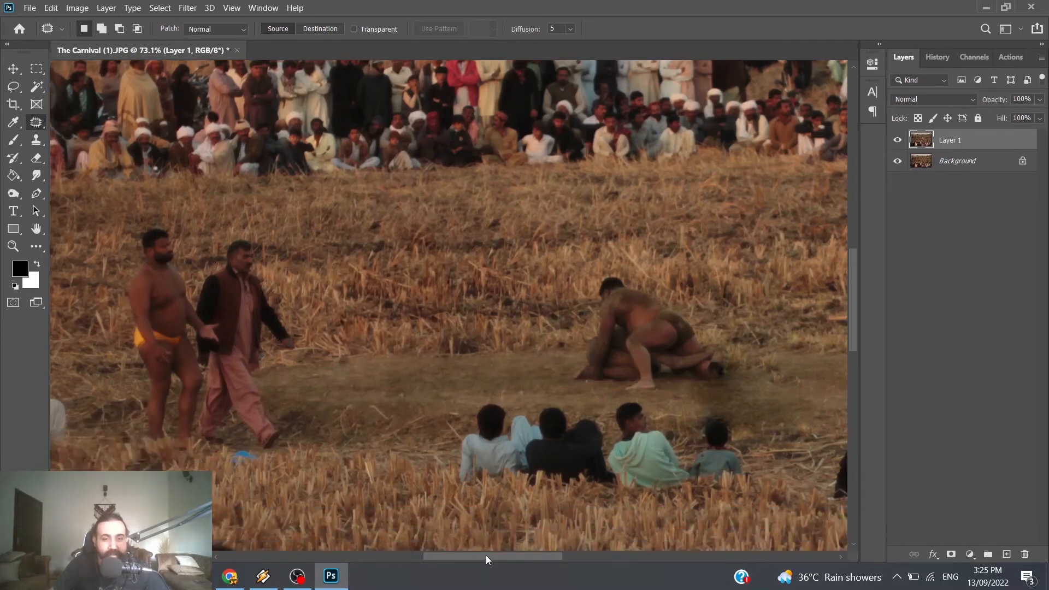
{"action": "left_click_drag", "start_coordinate": [485, 558], "coordinate": [460, 557]}
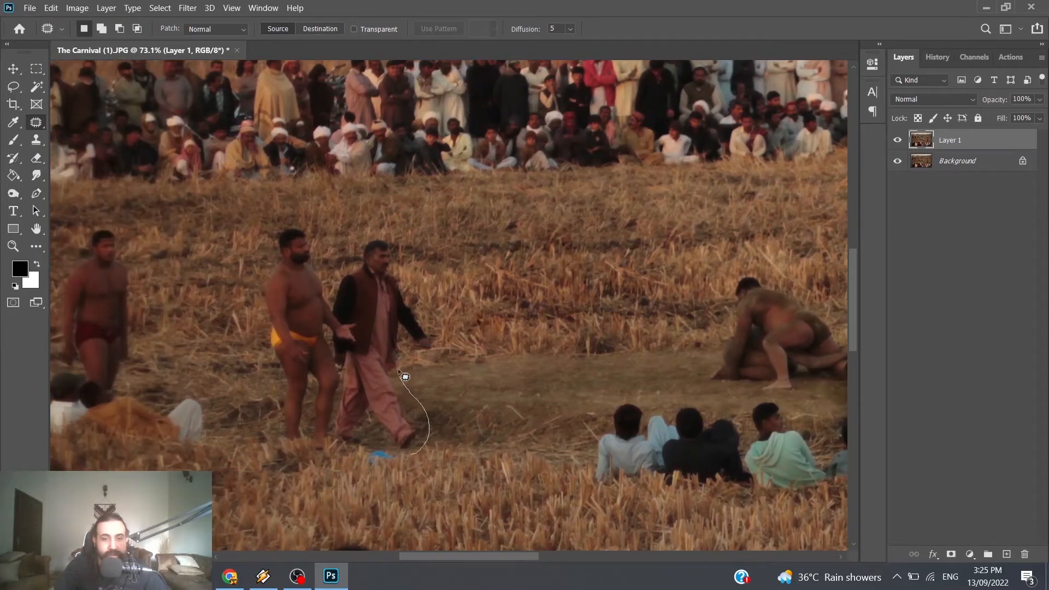
{"action": "left_click_drag", "start_coordinate": [405, 347], "coordinate": [442, 353]}
{"action": "mouse_move", "coordinate": [431, 313]}
{"action": "left_mouse_down"}
{"action": "mouse_move", "coordinate": [389, 228]}
{"action": "mouse_move", "coordinate": [359, 242]}
{"action": "mouse_move", "coordinate": [336, 277]}
{"action": "mouse_move", "coordinate": [302, 225]}
{"action": "left_mouse_up"}
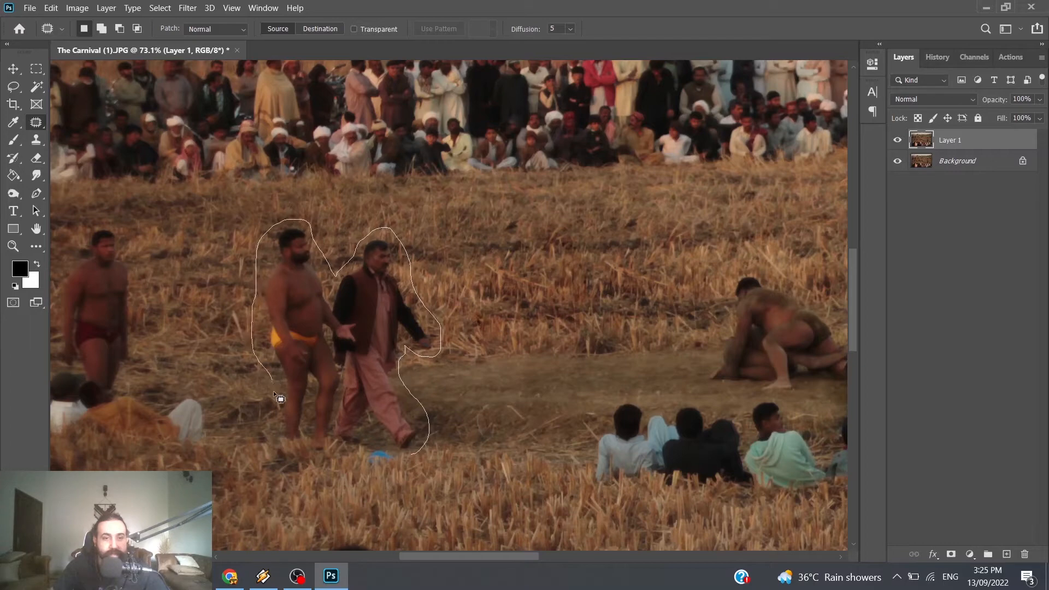
{"action": "left_click_drag", "start_coordinate": [276, 426], "coordinate": [301, 450]}
{"action": "mouse_move", "coordinate": [415, 460]}
{"action": "left_mouse_down"}
{"action": "mouse_move", "coordinate": [404, 454]}
{"action": "mouse_move", "coordinate": [437, 413]}
{"action": "mouse_move", "coordinate": [567, 392]}
{"action": "mouse_move", "coordinate": [565, 425]}
{"action": "mouse_move", "coordinate": [546, 421]}
{"action": "mouse_move", "coordinate": [557, 415]}
{"action": "left_mouse_up"}
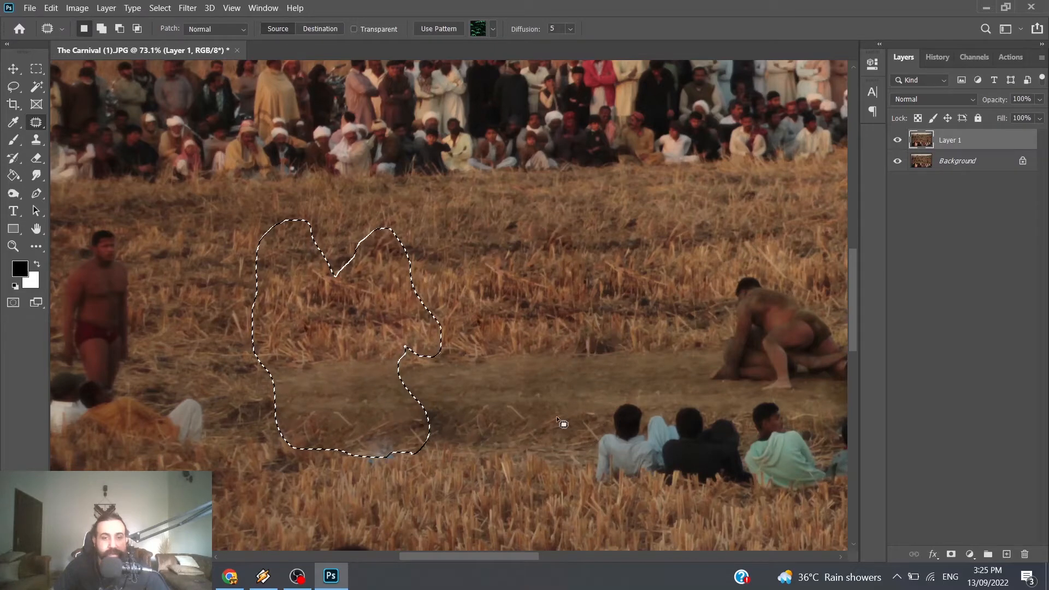
{"action": "key", "text": "ctrl+d"}
Step: Patch the leftover blue object on the ground with the dry stubble just below it
{"action": "mouse_move", "coordinate": [372, 469]}
{"action": "left_mouse_down"}
{"action": "mouse_move", "coordinate": [397, 443]}
{"action": "mouse_move", "coordinate": [389, 467]}
{"action": "mouse_move", "coordinate": [373, 471]}
{"action": "mouse_move", "coordinate": [389, 494]}
{"action": "mouse_move", "coordinate": [400, 466]}
{"action": "mouse_move", "coordinate": [365, 469]}
{"action": "left_mouse_up"}
{"action": "key", "text": "ctrl+d"}
{"action": "left_click_drag", "start_coordinate": [379, 455], "coordinate": [384, 495]}
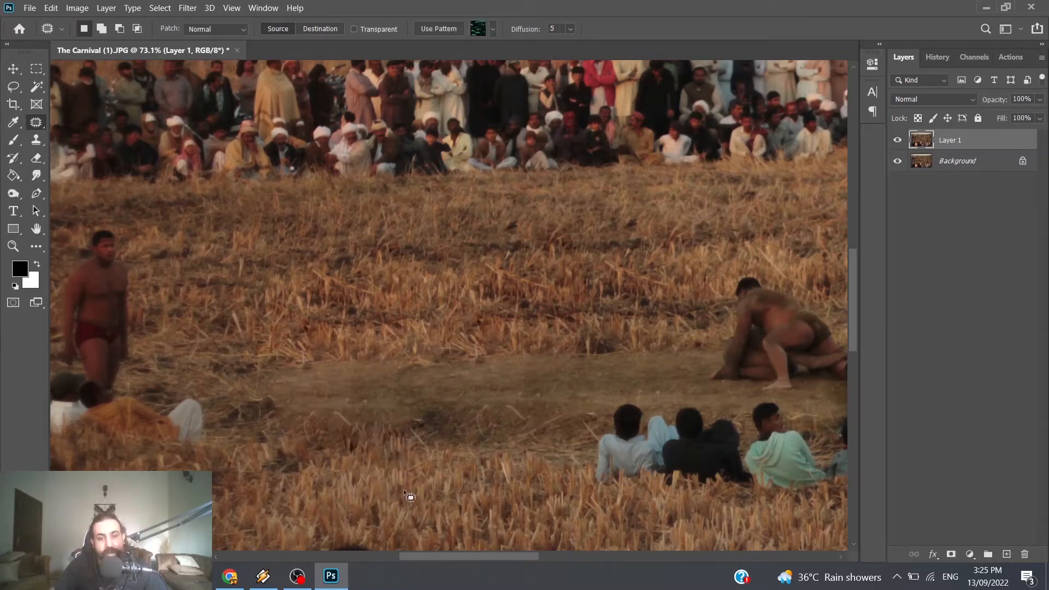
Step: Outline the man in red trunks behind the reclining spectators and patch him out with the empty field beside him
{"action": "scroll", "coordinate": [309, 473], "scroll_direction": "down", "scroll_amount": 1}
{"action": "left_click_drag", "start_coordinate": [465, 560], "coordinate": [405, 556]}
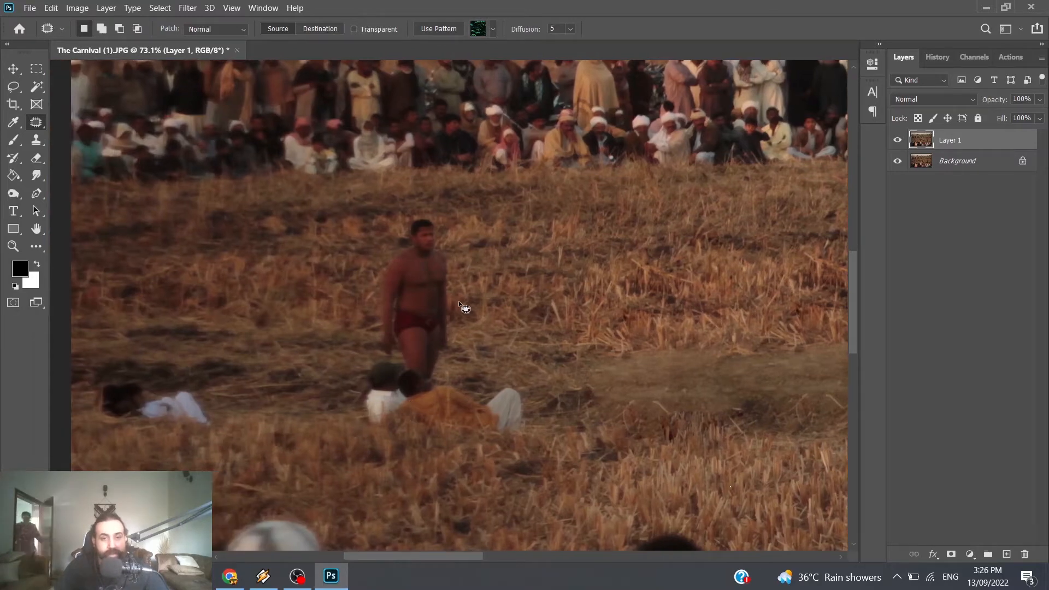
{"action": "scroll", "coordinate": [460, 304], "scroll_direction": "up", "scroll_amount": 3}
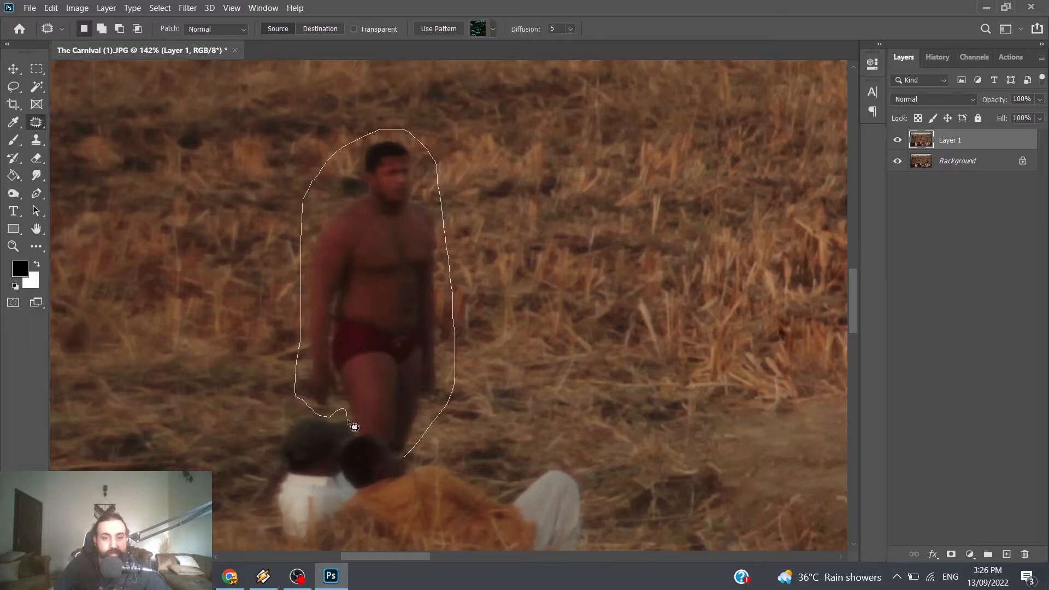
{"action": "mouse_move", "coordinate": [351, 437]}
{"action": "left_mouse_down"}
{"action": "mouse_move", "coordinate": [391, 448]}
{"action": "mouse_move", "coordinate": [431, 438]}
{"action": "left_mouse_up"}
{"action": "scroll", "coordinate": [428, 417], "scroll_direction": "down", "scroll_amount": 5}
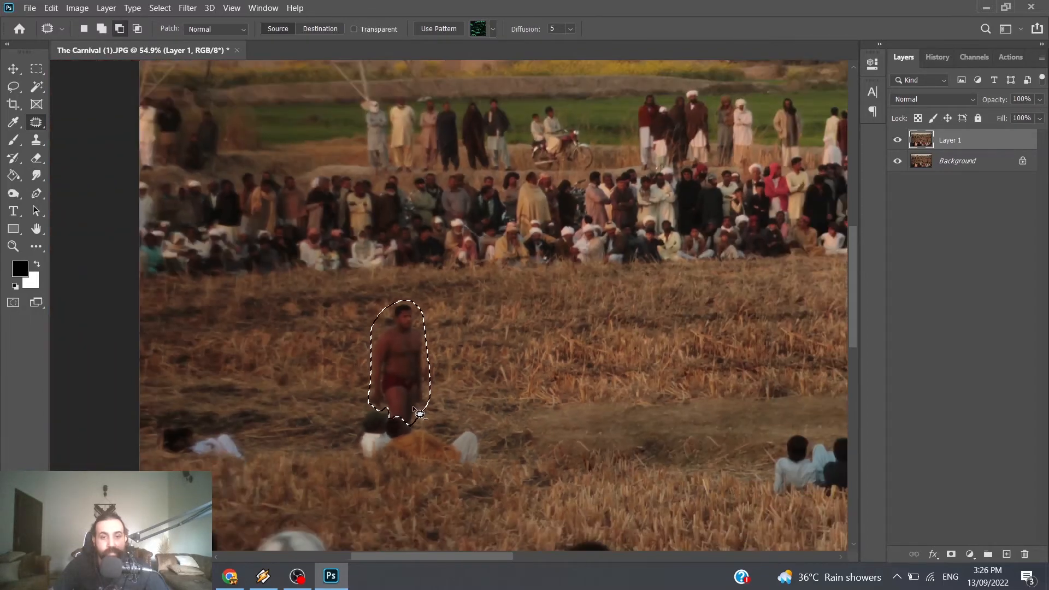
{"action": "left_click_drag", "start_coordinate": [407, 384], "coordinate": [322, 385]}
{"action": "key", "text": "ctrl+d"}
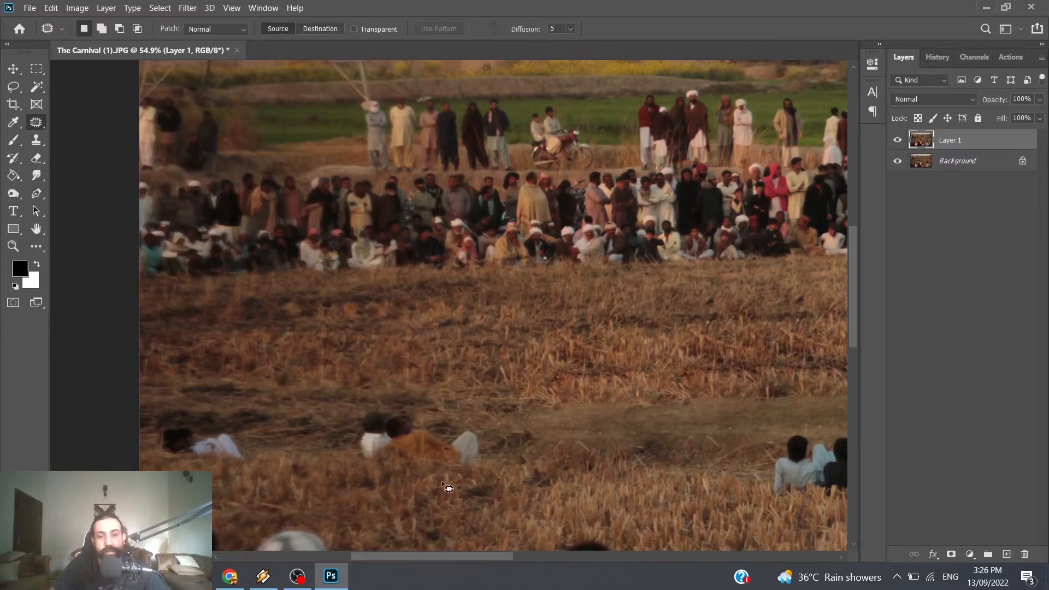
Step: Compare the whole retouched photo with the original by repeatedly hiding and showing Layer 1
{"action": "scroll", "coordinate": [495, 433], "scroll_direction": "down", "scroll_amount": 3}
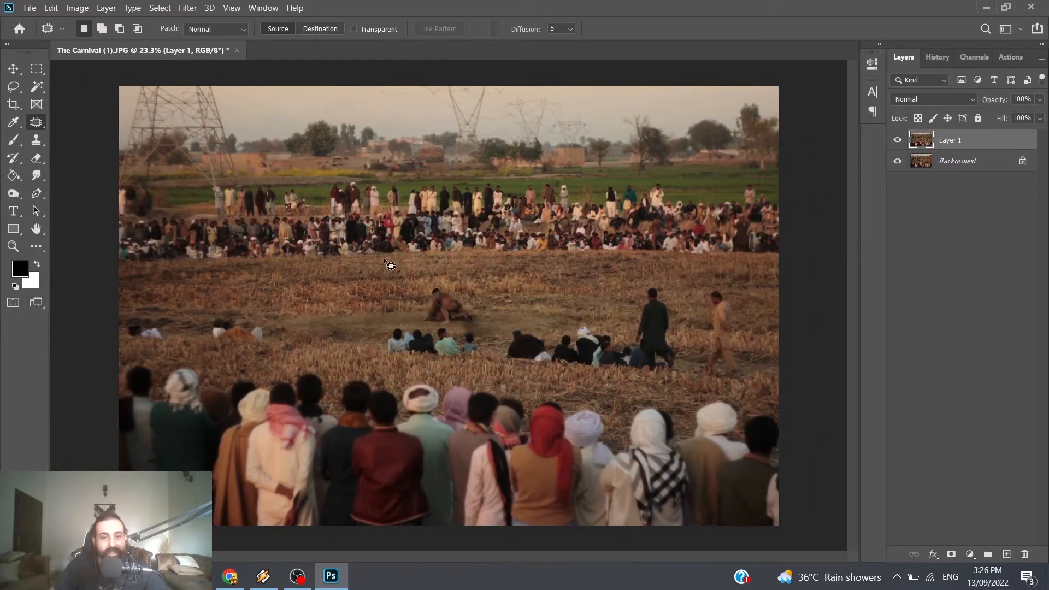
{"action": "left_click", "coordinate": [900, 139]}
{"action": "left_click", "coordinate": [901, 140]}
{"action": "left_click", "coordinate": [901, 140]}
{"action": "left_click", "coordinate": [901, 140]}
{"action": "left_click", "coordinate": [900, 140]}
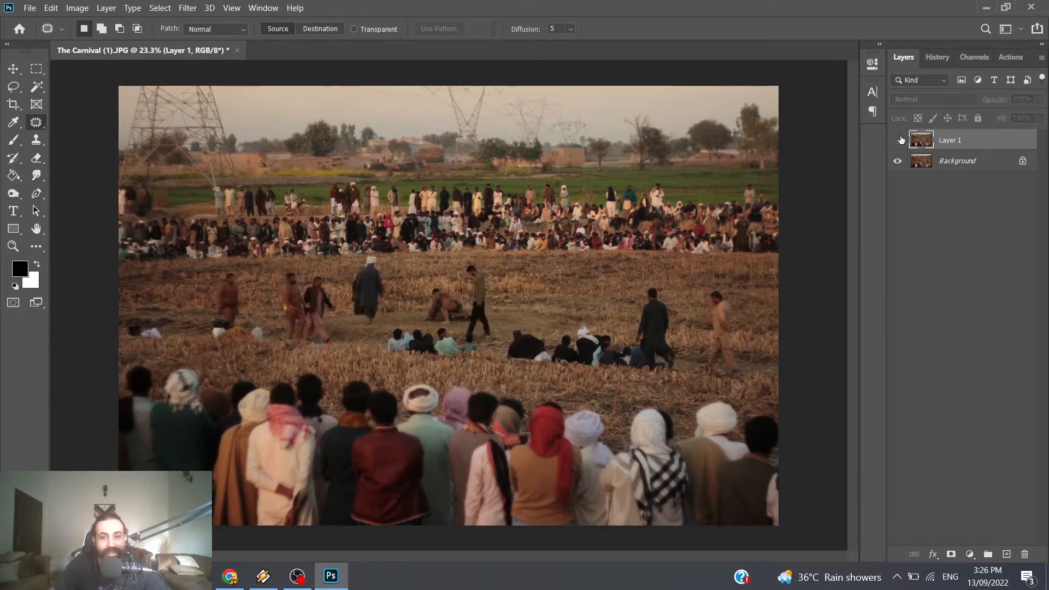
{"action": "left_click", "coordinate": [901, 140]}
{"action": "left_click", "coordinate": [900, 140]}
{"action": "left_click", "coordinate": [901, 139]}
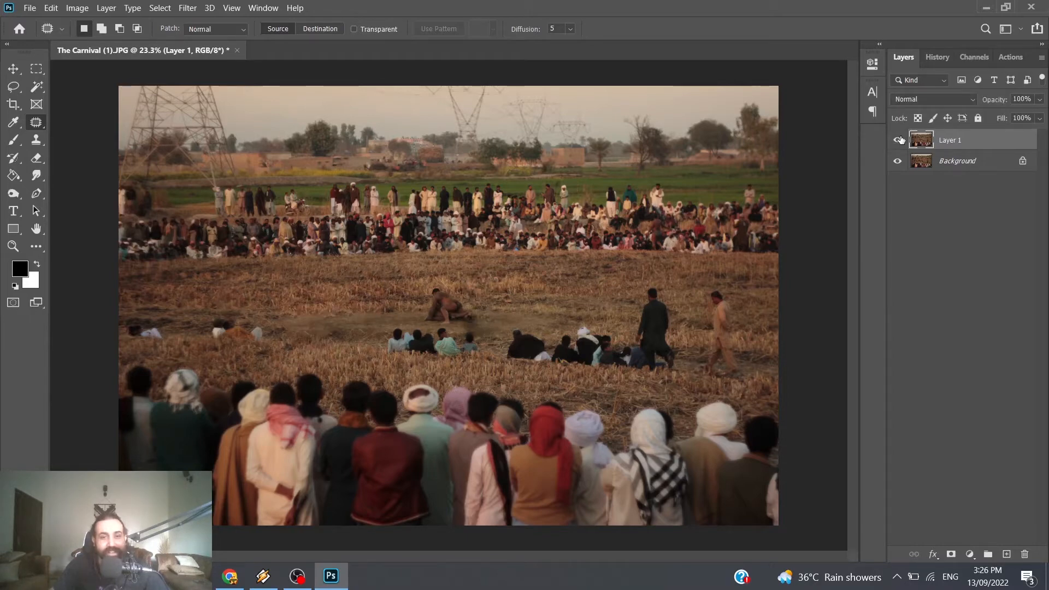
{"action": "left_click", "coordinate": [901, 140]}
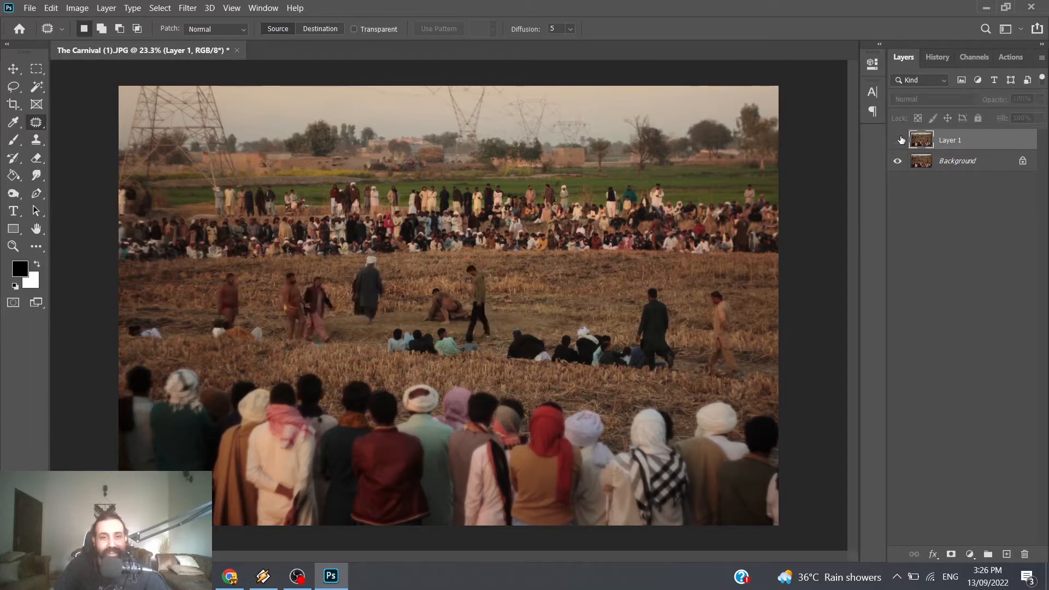
{"action": "left_click", "coordinate": [900, 140]}
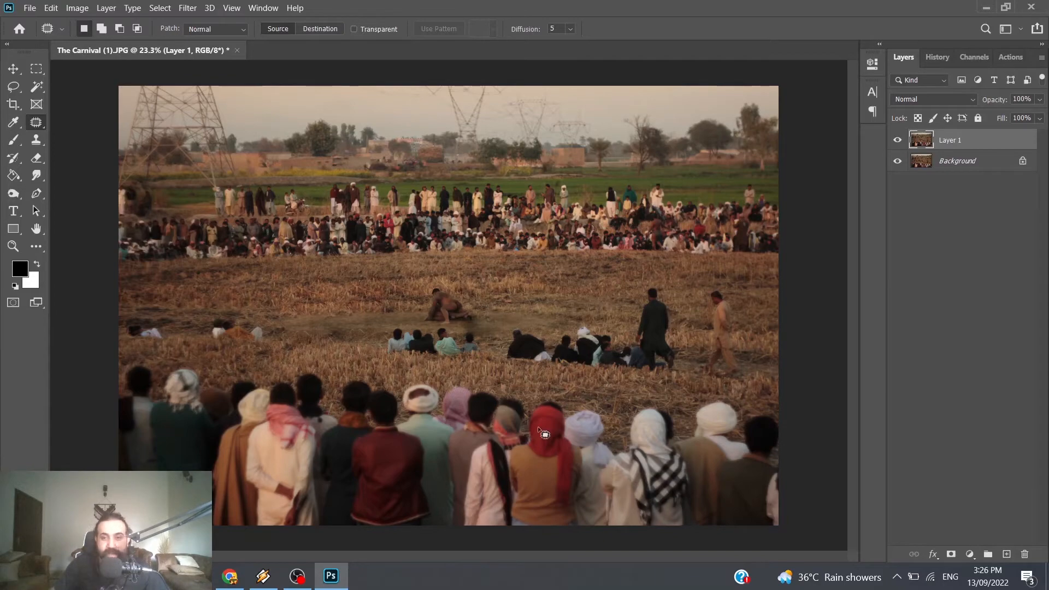
Step: Outline the walking man in beige clothes near the photo's right edge and patch him out with the adjacent empty stubble
{"action": "scroll", "coordinate": [639, 322], "scroll_direction": "up", "scroll_amount": 5}
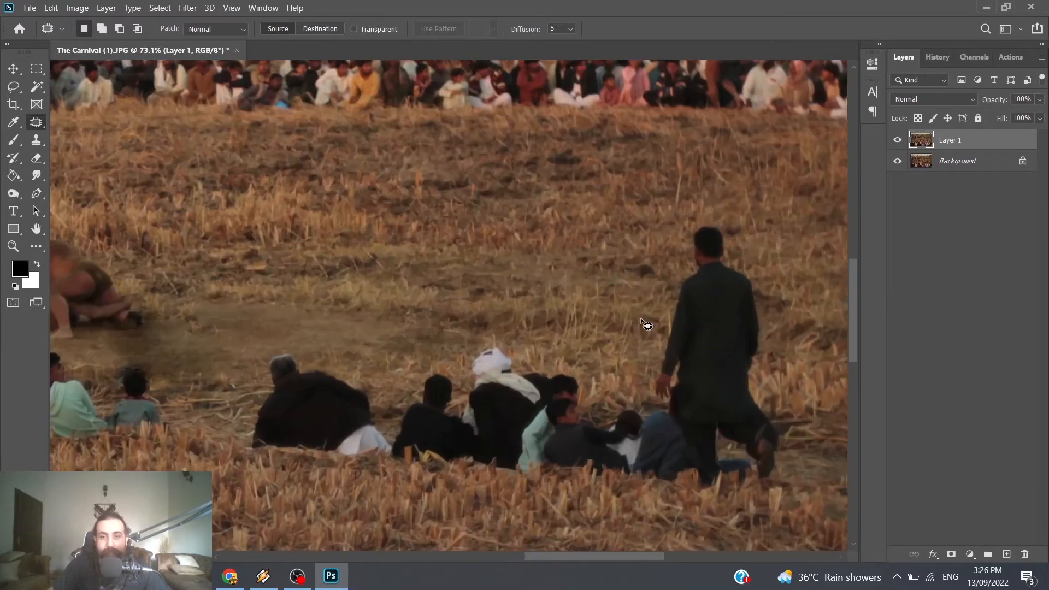
{"action": "left_click_drag", "start_coordinate": [620, 557], "coordinate": [656, 554]}
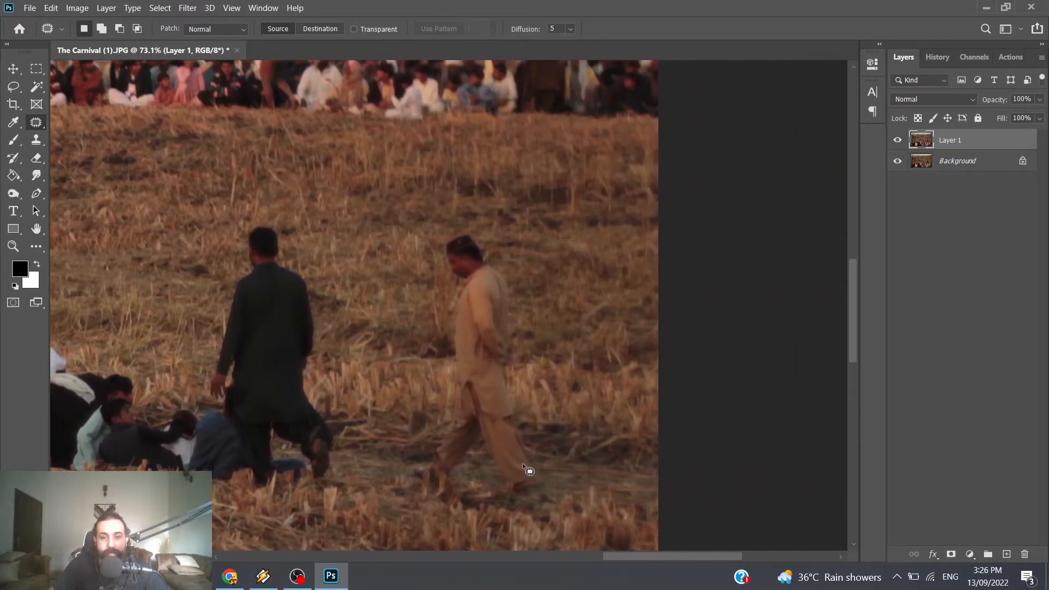
{"action": "mouse_move", "coordinate": [558, 407]}
{"action": "left_mouse_down"}
{"action": "mouse_move", "coordinate": [522, 265]}
{"action": "mouse_move", "coordinate": [489, 220]}
{"action": "mouse_move", "coordinate": [424, 323]}
{"action": "left_mouse_up"}
{"action": "left_click_drag", "start_coordinate": [425, 493], "coordinate": [429, 506]}
{"action": "left_click_drag", "start_coordinate": [497, 474], "coordinate": [608, 474]}
{"action": "key", "text": "ctrl+d"}
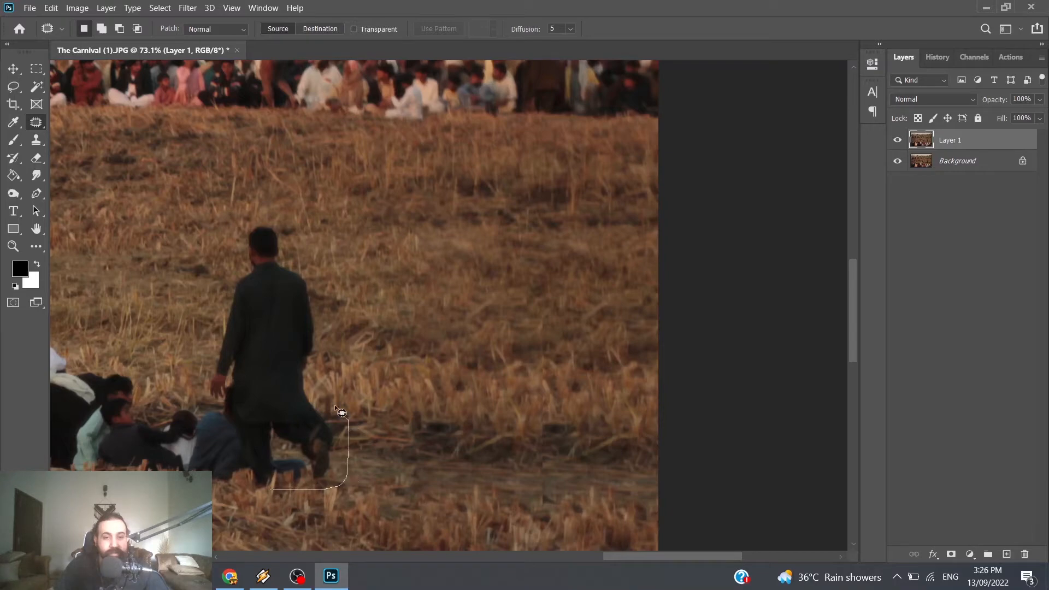
Step: Outline the walking man in dark green clothes and patch him out with the cleared field to his right
{"action": "mouse_move", "coordinate": [334, 406]}
{"action": "left_mouse_down"}
{"action": "mouse_move", "coordinate": [320, 358]}
{"action": "mouse_move", "coordinate": [319, 274]}
{"action": "mouse_move", "coordinate": [289, 221]}
{"action": "mouse_move", "coordinate": [264, 209]}
{"action": "left_mouse_up"}
{"action": "left_click_drag", "start_coordinate": [225, 407], "coordinate": [263, 489]}
{"action": "left_click_drag", "start_coordinate": [312, 463], "coordinate": [488, 465]}
{"action": "key", "text": "ctrl+d"}
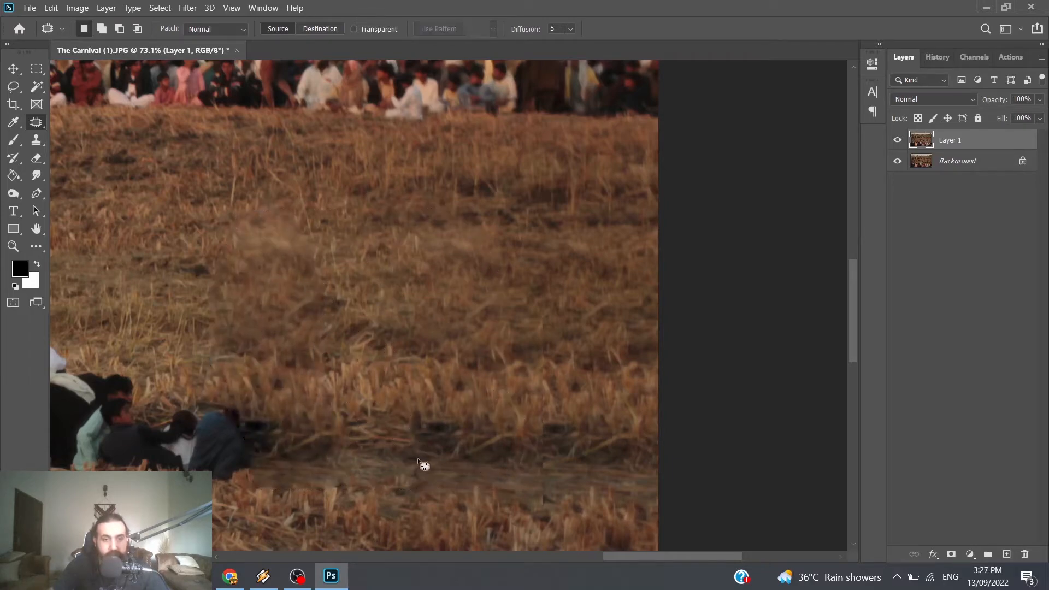
Step: Patch the smudged stubble just above and beside the seated figure in blue with sharper stubble to its right
{"action": "scroll", "coordinate": [427, 458], "scroll_direction": "down", "scroll_amount": 4}
{"action": "scroll", "coordinate": [426, 458], "scroll_direction": "up", "scroll_amount": 1}
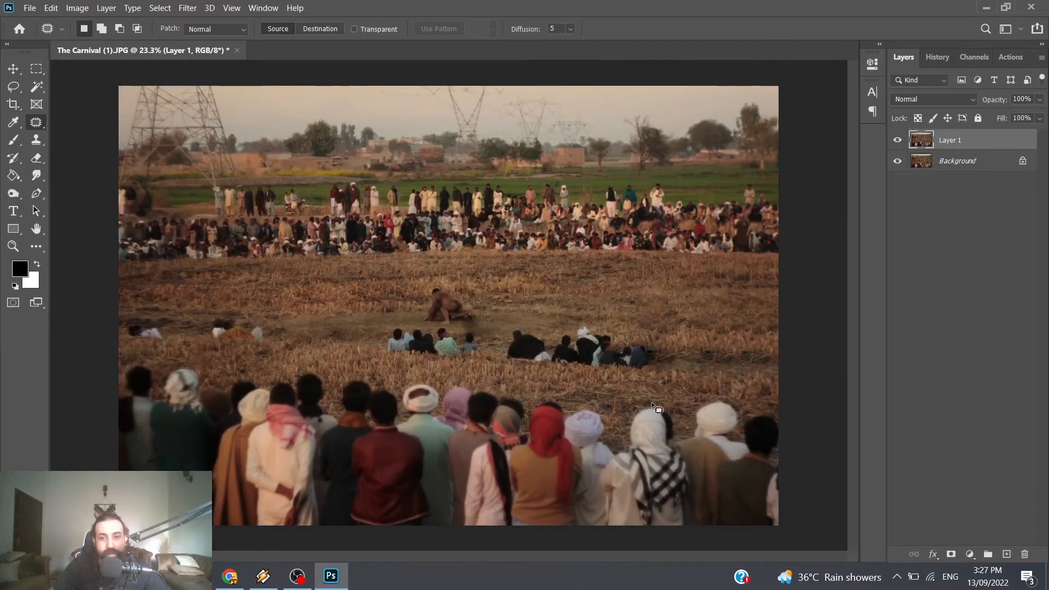
{"action": "scroll", "coordinate": [706, 349], "scroll_direction": "up", "scroll_amount": 2}
{"action": "scroll", "coordinate": [706, 350], "scroll_direction": "up", "scroll_amount": 4}
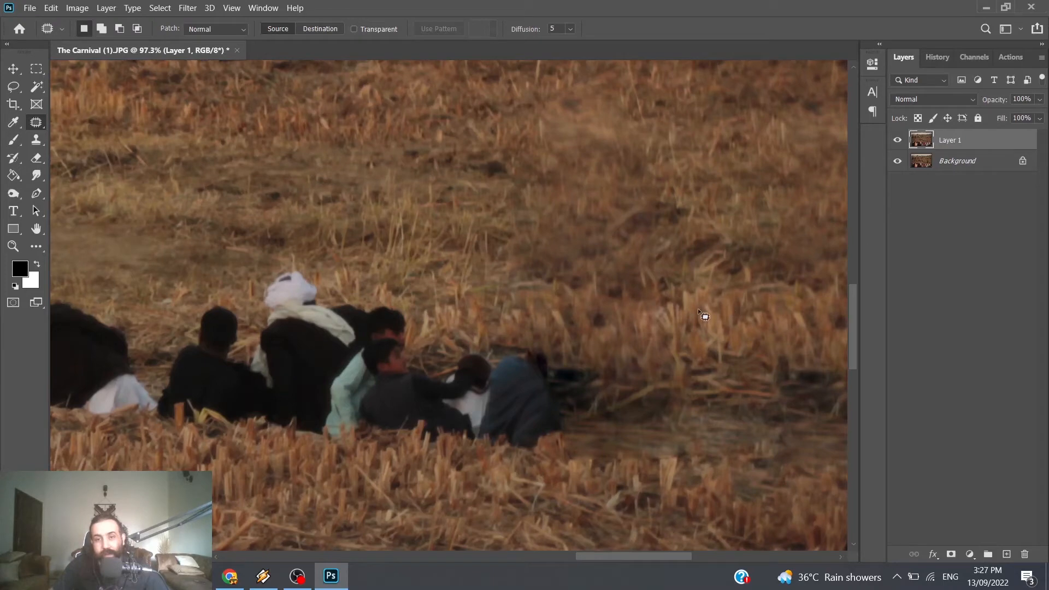
{"action": "mouse_move", "coordinate": [654, 297]}
{"action": "left_mouse_down"}
{"action": "mouse_move", "coordinate": [546, 269]}
{"action": "mouse_move", "coordinate": [532, 311]}
{"action": "left_mouse_up"}
{"action": "left_click_drag", "start_coordinate": [581, 359], "coordinate": [654, 299]}
{"action": "left_click_drag", "start_coordinate": [629, 336], "coordinate": [770, 327]}
{"action": "key", "text": "ctrl+d"}
Step: Outline the dark remnant on the ground beside the seated figure in blue and patch it with the clear field nearby
{"action": "scroll", "coordinate": [710, 412], "scroll_direction": "down", "scroll_amount": 4}
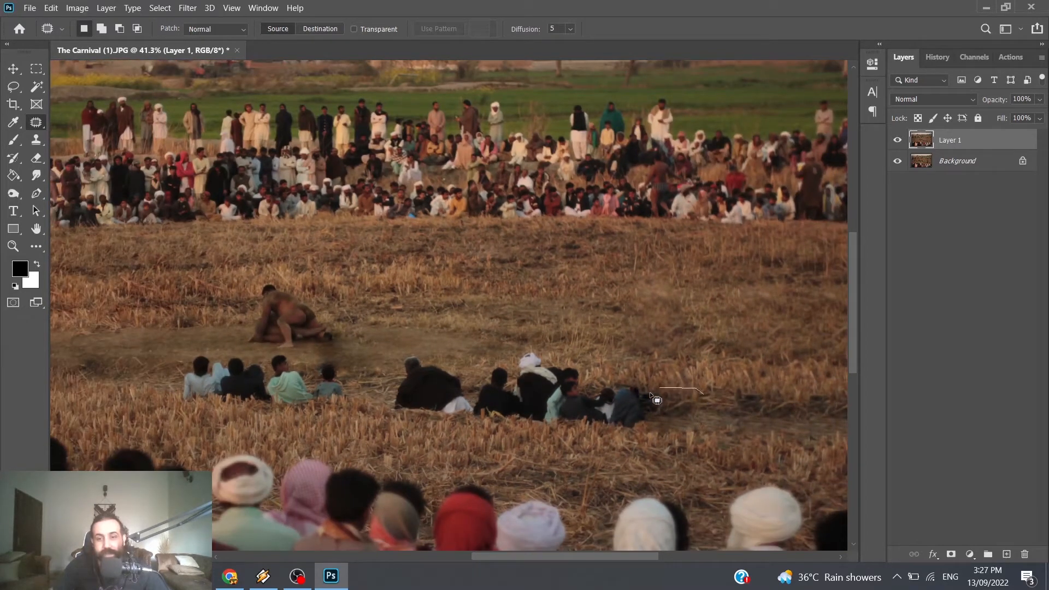
{"action": "mouse_move", "coordinate": [650, 392]}
{"action": "left_mouse_down"}
{"action": "mouse_move", "coordinate": [667, 432]}
{"action": "mouse_move", "coordinate": [744, 414]}
{"action": "left_mouse_up"}
{"action": "key", "text": "ctrl+d"}
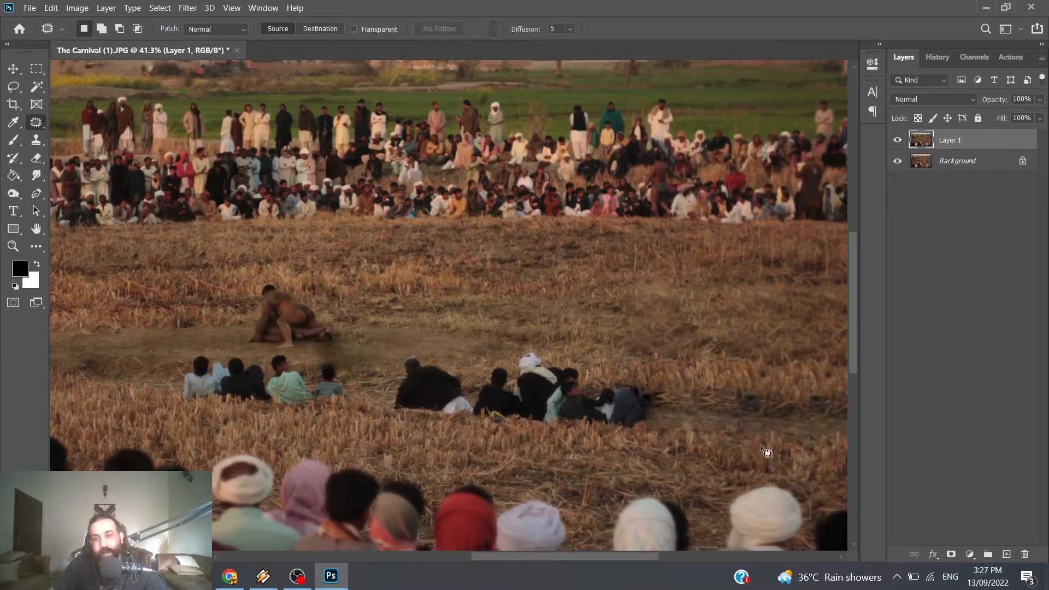
Step: Add a new empty layer above Layer 1 in Normal mode at 100% opacity
{"action": "scroll", "coordinate": [380, 371], "scroll_direction": "up", "scroll_amount": 3}
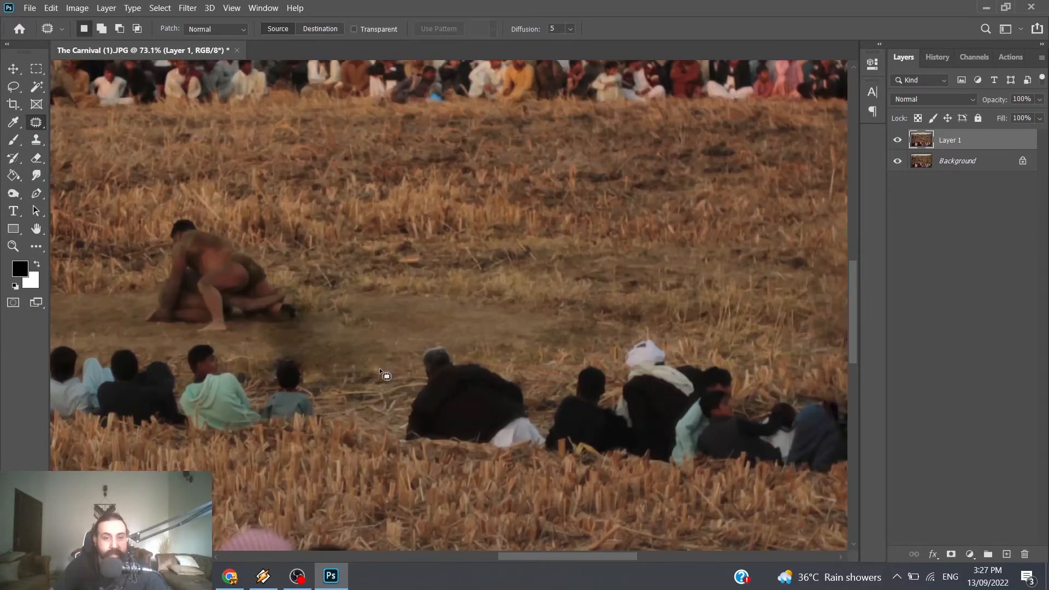
{"action": "scroll", "coordinate": [380, 370], "scroll_direction": "up", "scroll_amount": 4}
{"action": "scroll", "coordinate": [381, 370], "scroll_direction": "down", "scroll_amount": 4}
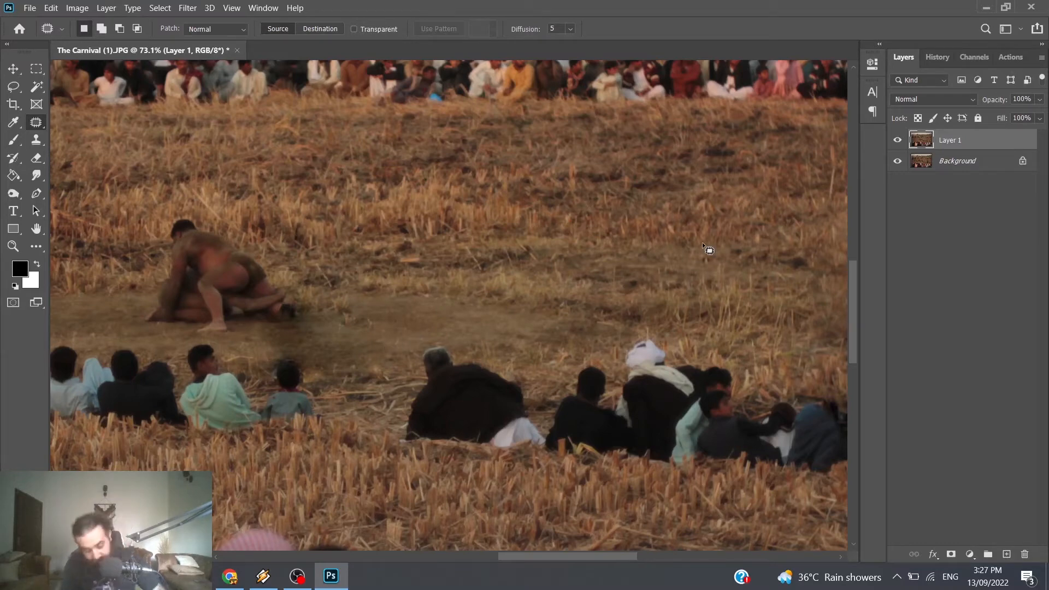
{"action": "key", "text": "ctrl+shift+n"}
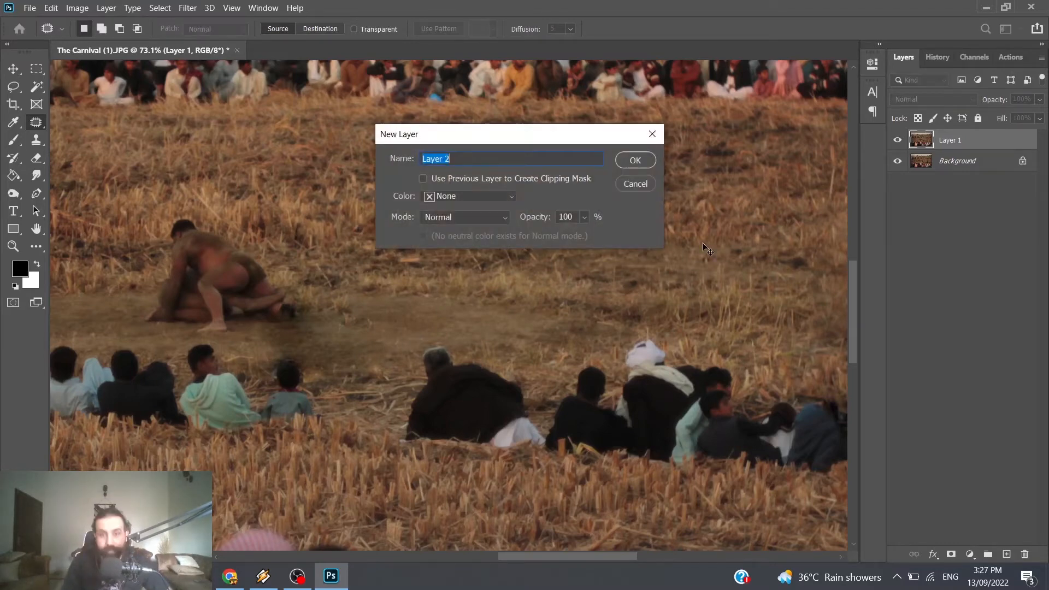
{"action": "left_click", "coordinate": [635, 161]}
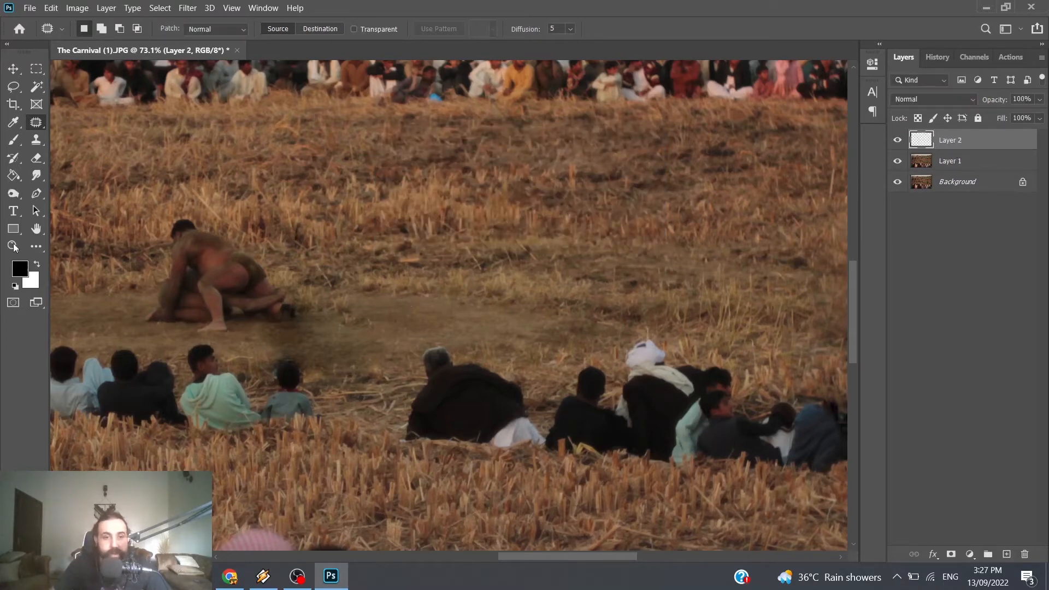
Step: Sample the brown of the bare ground beside the wrestlers and choose a Soft Round brush at 174 px with 0% hardness
{"action": "left_click", "coordinate": [14, 122]}
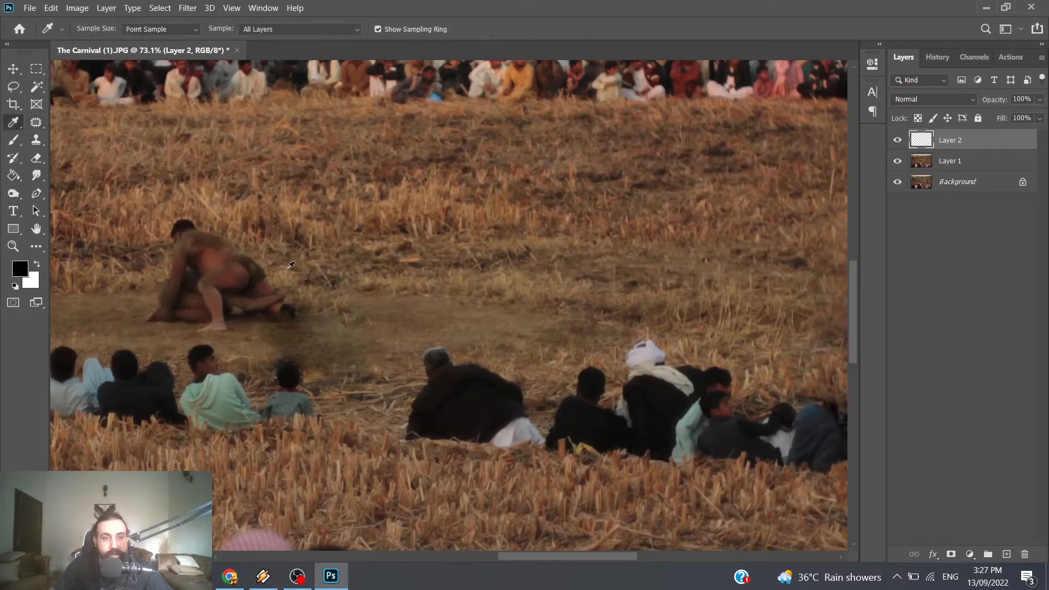
{"action": "left_click", "coordinate": [366, 295]}
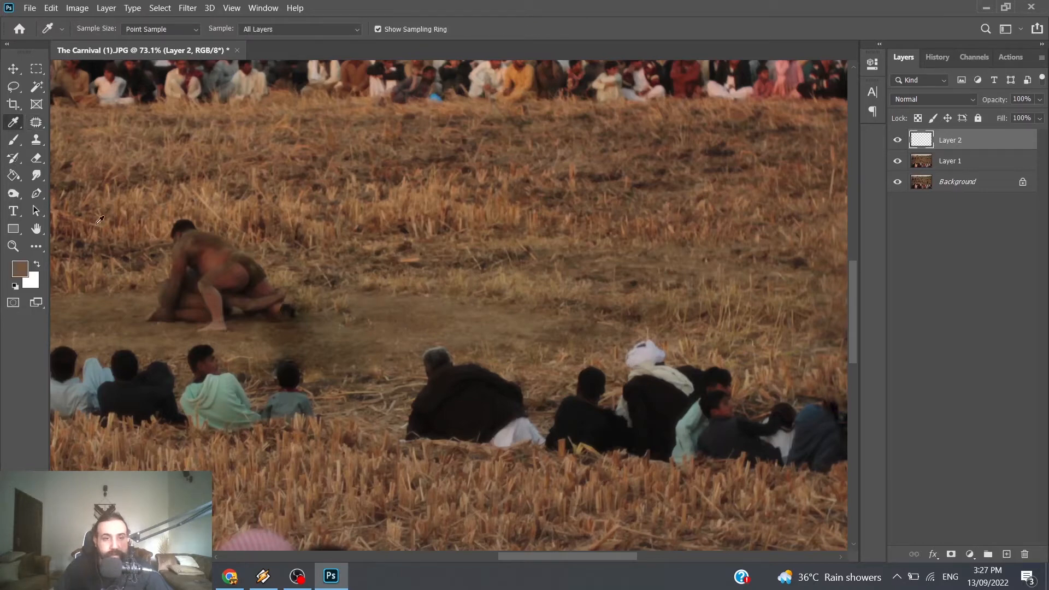
{"action": "left_click", "coordinate": [14, 140]}
{"action": "right_click", "coordinate": [353, 295]}
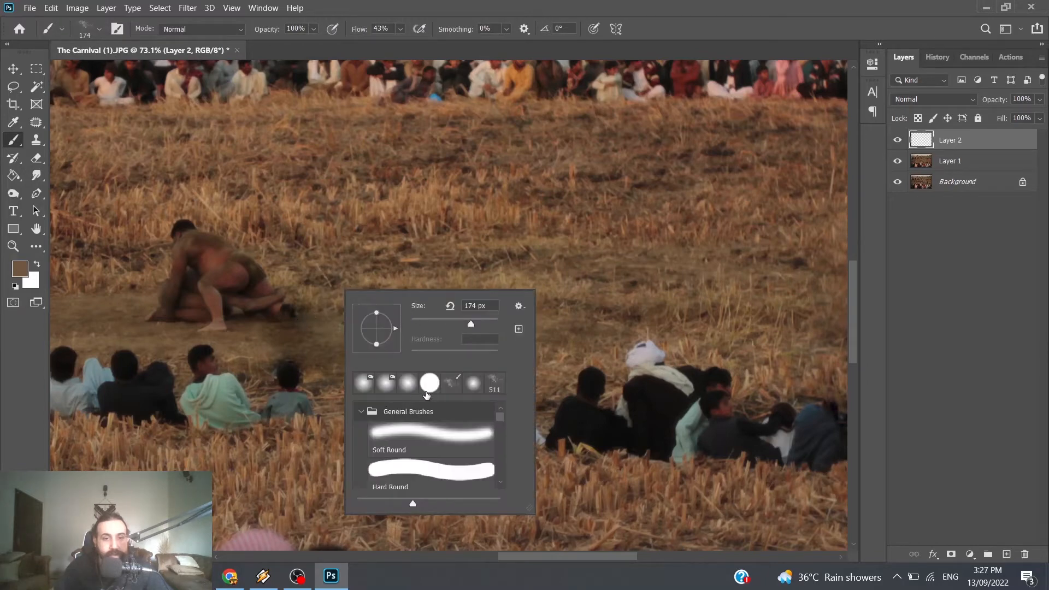
{"action": "left_click", "coordinate": [459, 439]}
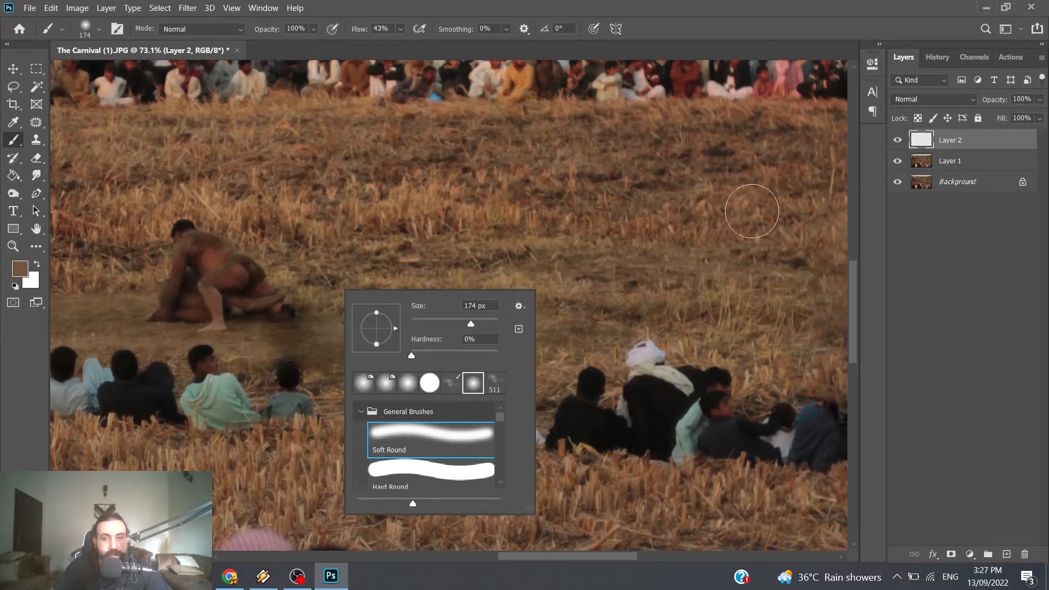
Step: Try painting the sampled brown over the dark ground patch beside the wrestlers with Layer 2 in Soft Light mode
{"action": "left_click", "coordinate": [931, 104]}
{"action": "left_click", "coordinate": [929, 103]}
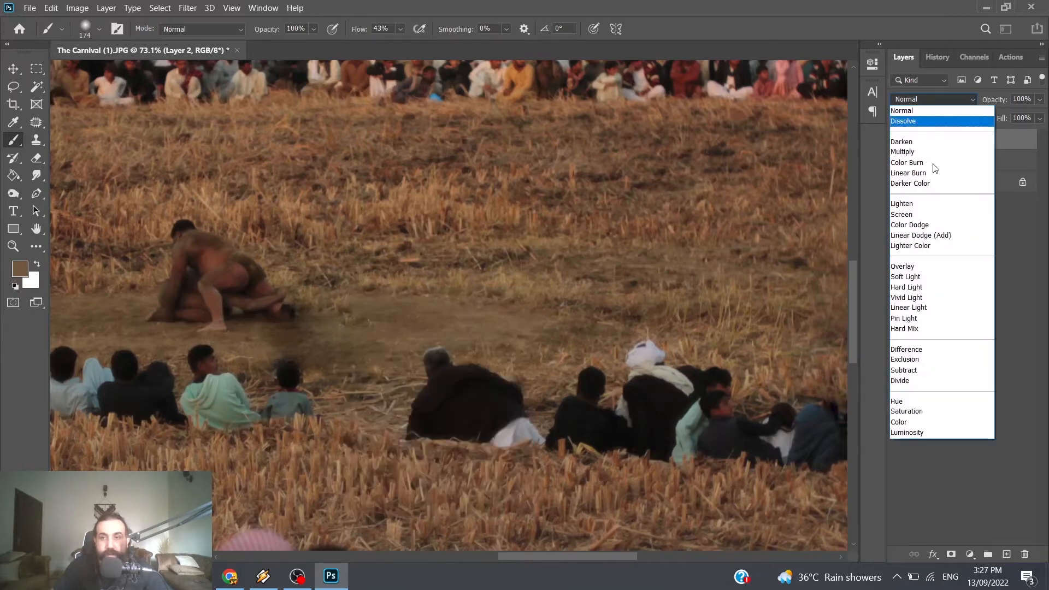
{"action": "left_click", "coordinate": [929, 271]}
{"action": "left_click_drag", "start_coordinate": [281, 335], "coordinate": [389, 336]}
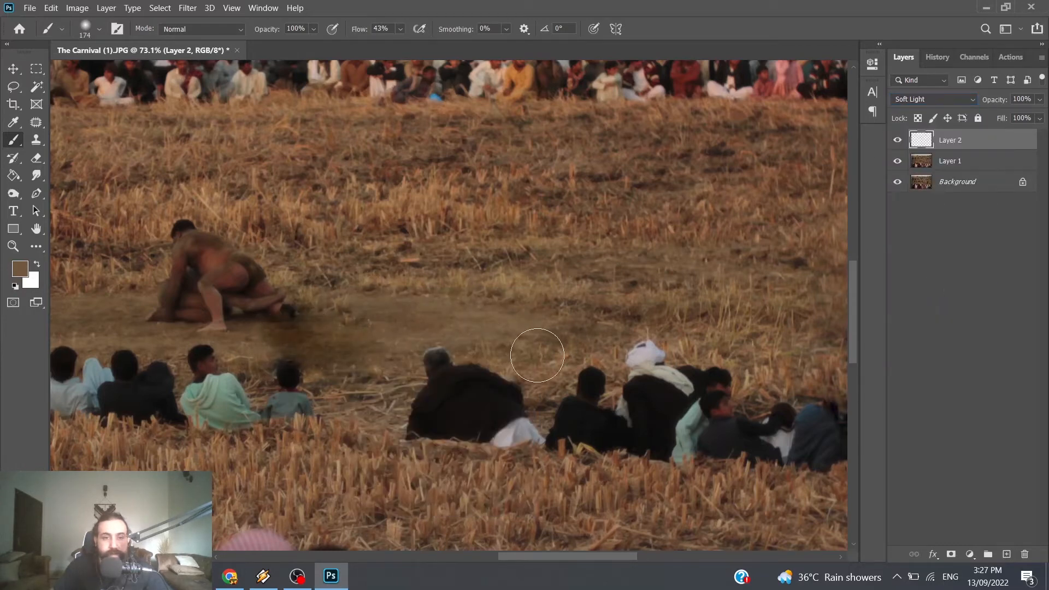
{"action": "key", "text": "ctrl+z"}
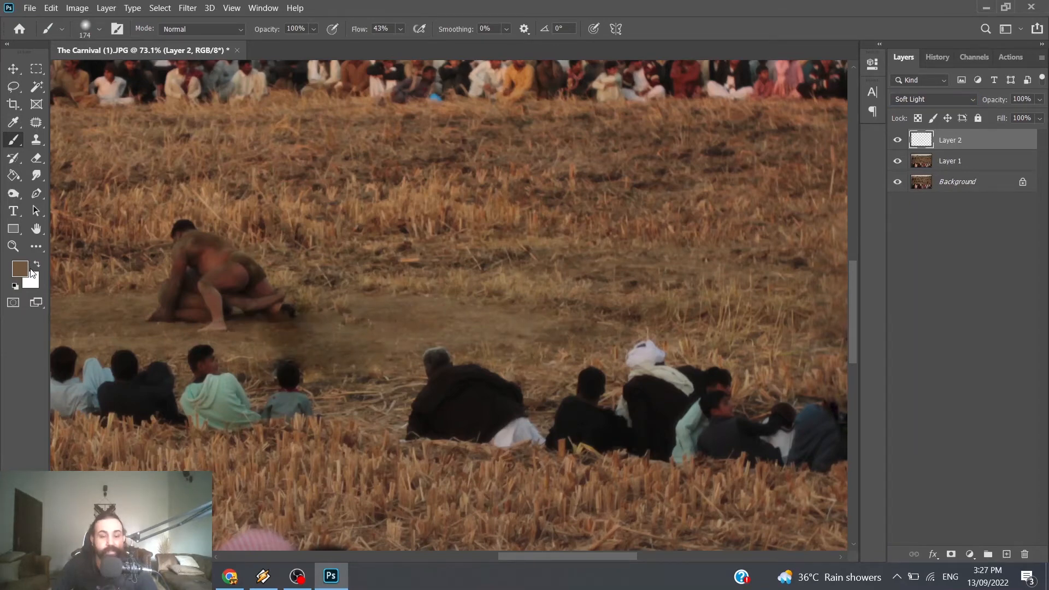
Step: Change the background colour from white to a light orange-tan
{"action": "left_click", "coordinate": [32, 281]}
{"action": "left_click", "coordinate": [214, 216]}
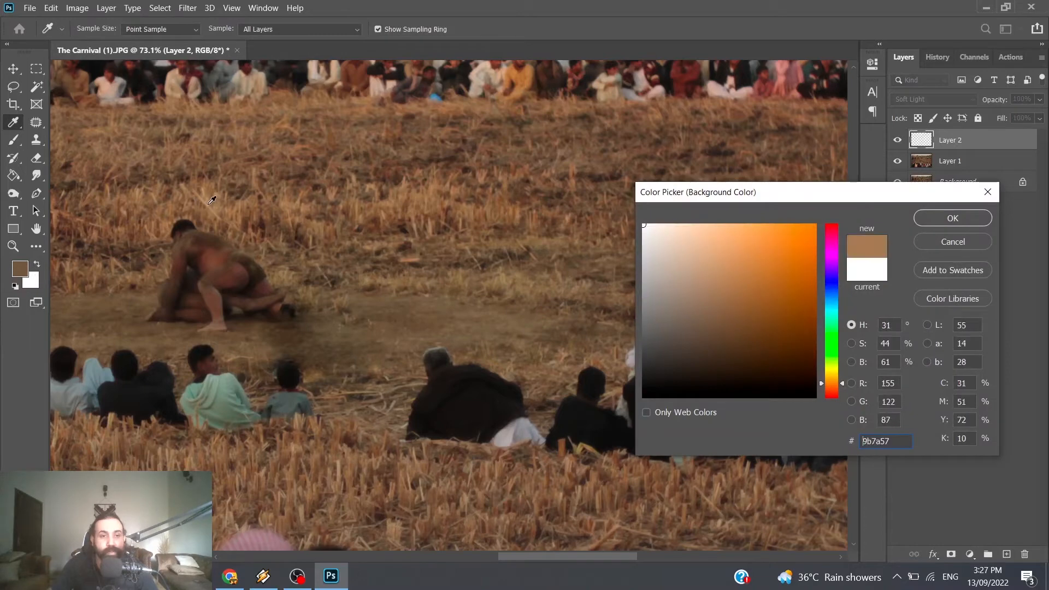
{"action": "left_click", "coordinate": [716, 269]}
{"action": "left_click", "coordinate": [934, 218]}
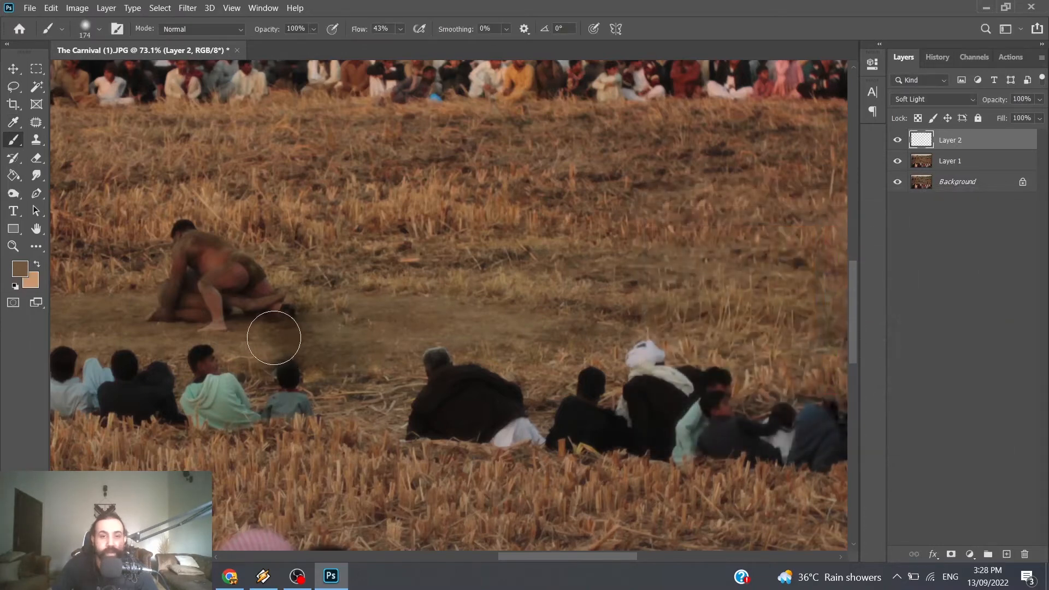
Step: Set Layer 2's blend mode to Normal and brush the sampled brown over the dark ground patch beside the wrestlers
{"action": "mouse_move", "coordinate": [273, 335]}
{"action": "left_mouse_down"}
{"action": "mouse_move", "coordinate": [360, 335]}
{"action": "mouse_move", "coordinate": [397, 367]}
{"action": "left_mouse_up"}
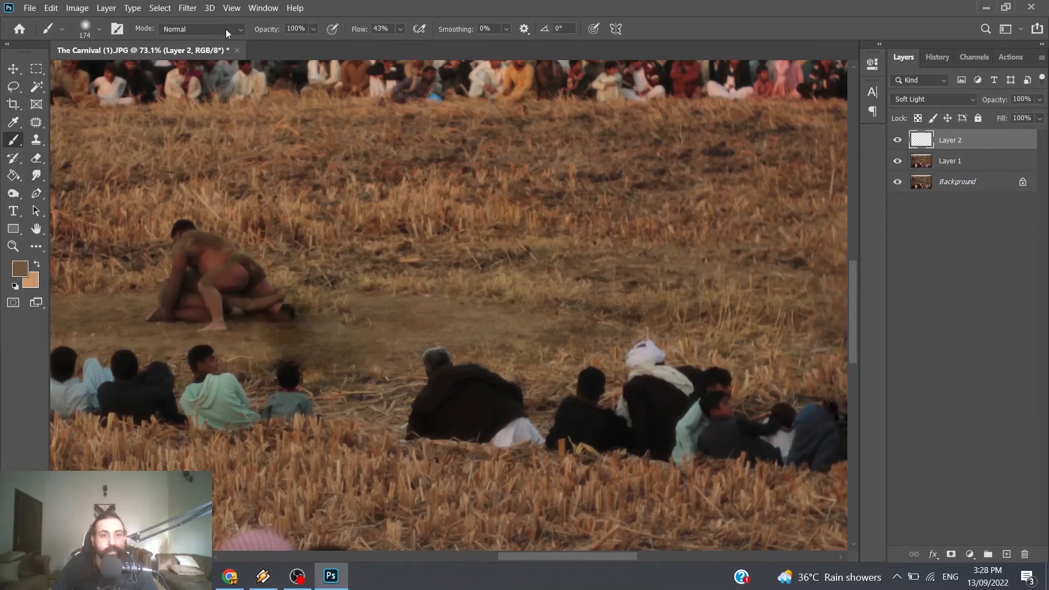
{"action": "left_click", "coordinate": [925, 100]}
{"action": "left_click", "coordinate": [930, 106]}
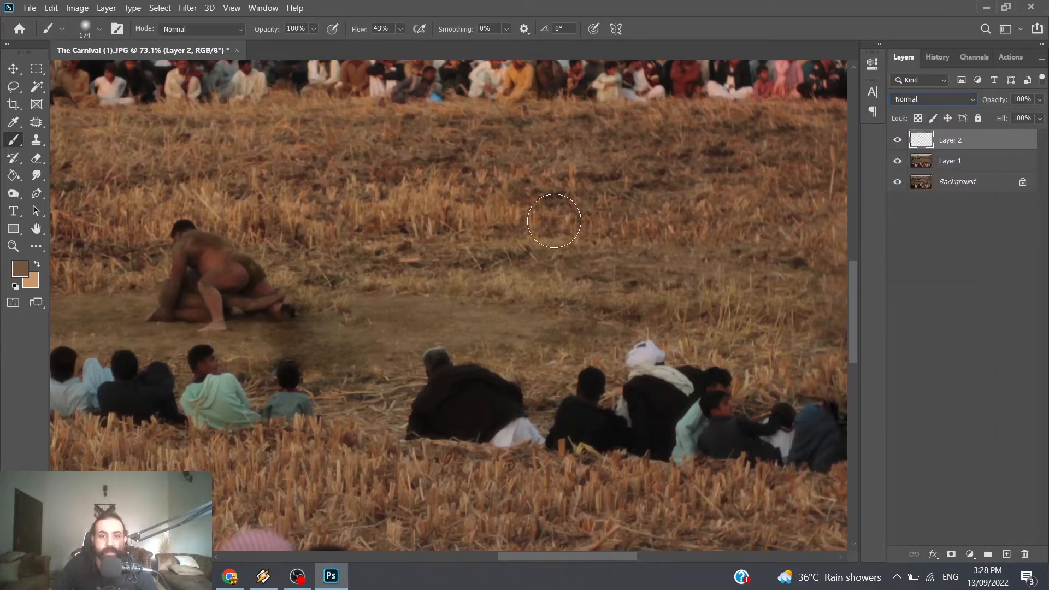
{"action": "left_click_drag", "start_coordinate": [282, 331], "coordinate": [341, 340]}
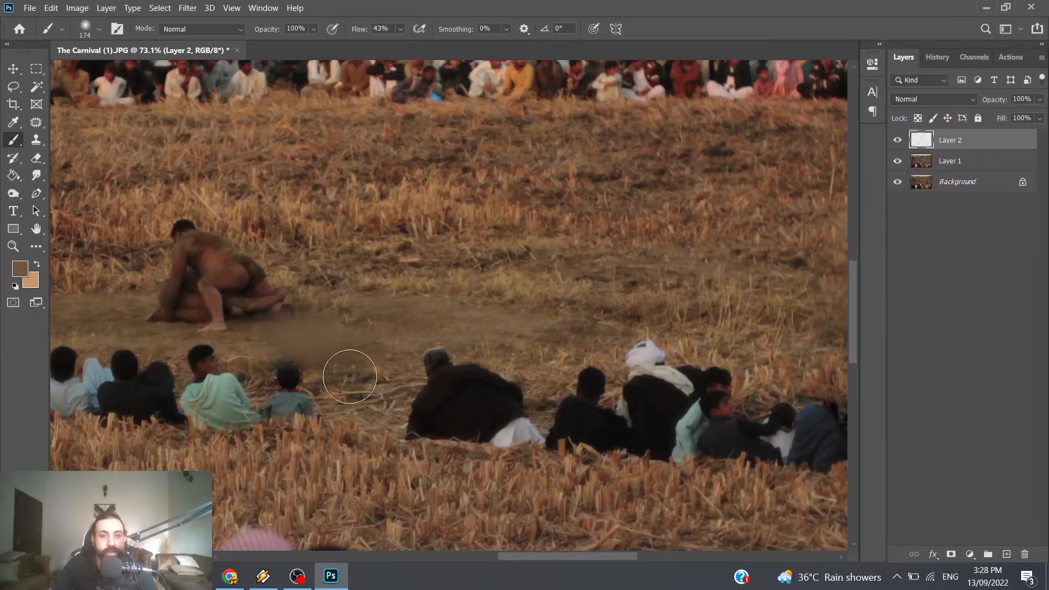
{"action": "left_click_drag", "start_coordinate": [254, 338], "coordinate": [335, 363]}
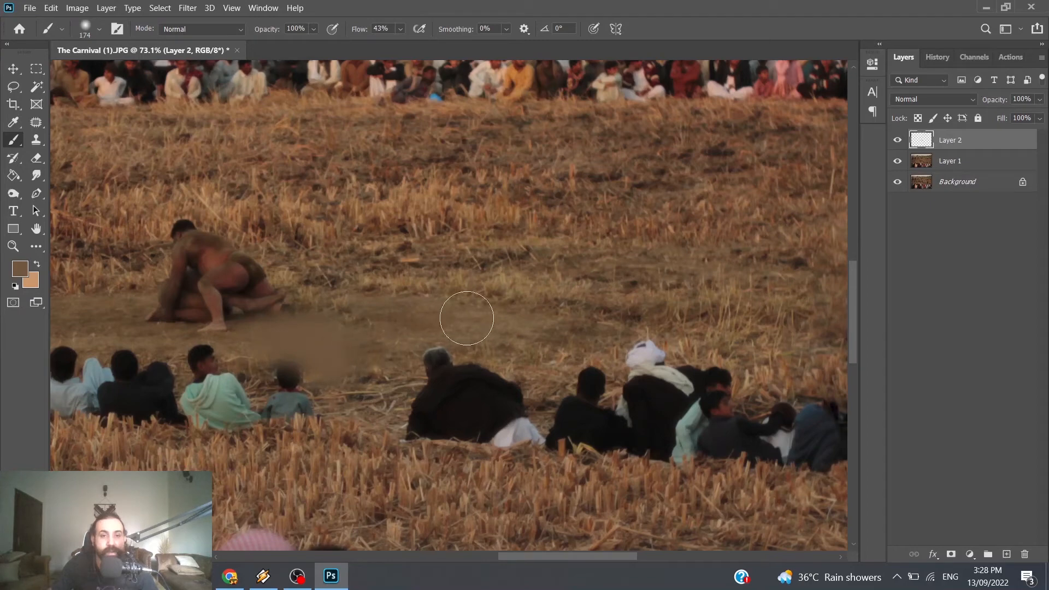
Step: Set Layer 2's blend mode to Screen at 39% opacity and compare the ground with the layer hidden and shown
{"action": "left_click", "coordinate": [940, 100]}
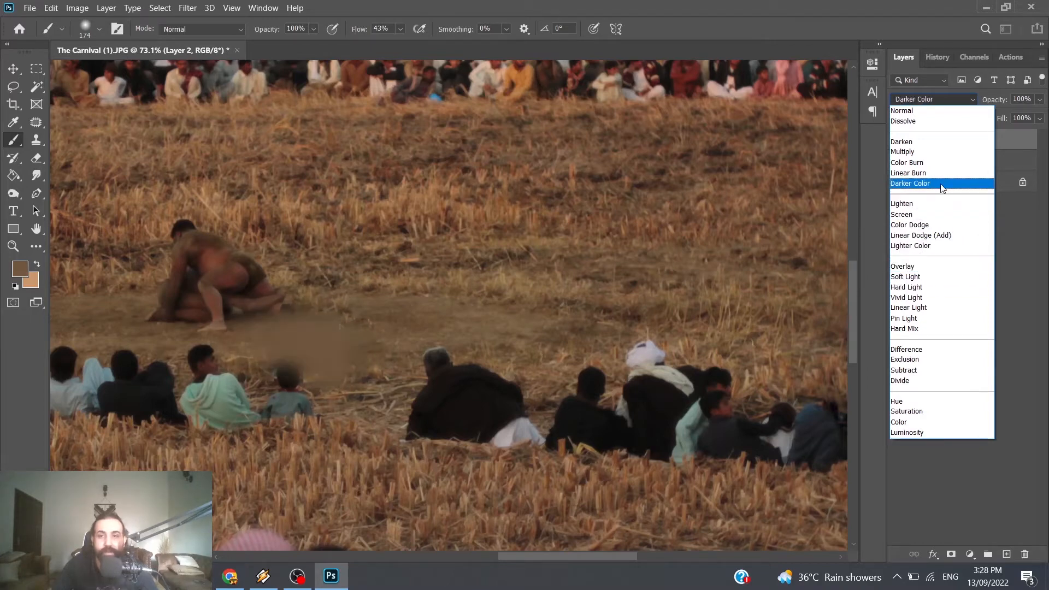
{"action": "left_click", "coordinate": [938, 219]}
{"action": "left_click", "coordinate": [1039, 99]}
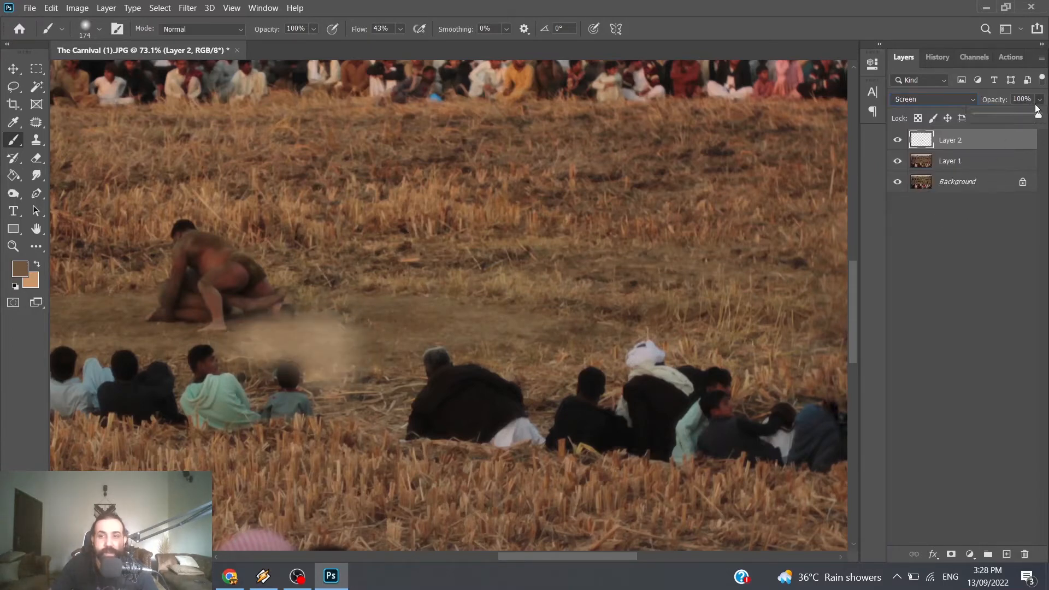
{"action": "mouse_move", "coordinate": [995, 117]}
{"action": "left_mouse_down"}
{"action": "mouse_move", "coordinate": [921, 126]}
{"action": "mouse_move", "coordinate": [998, 126]}
{"action": "mouse_move", "coordinate": [989, 126]}
{"action": "left_mouse_up"}
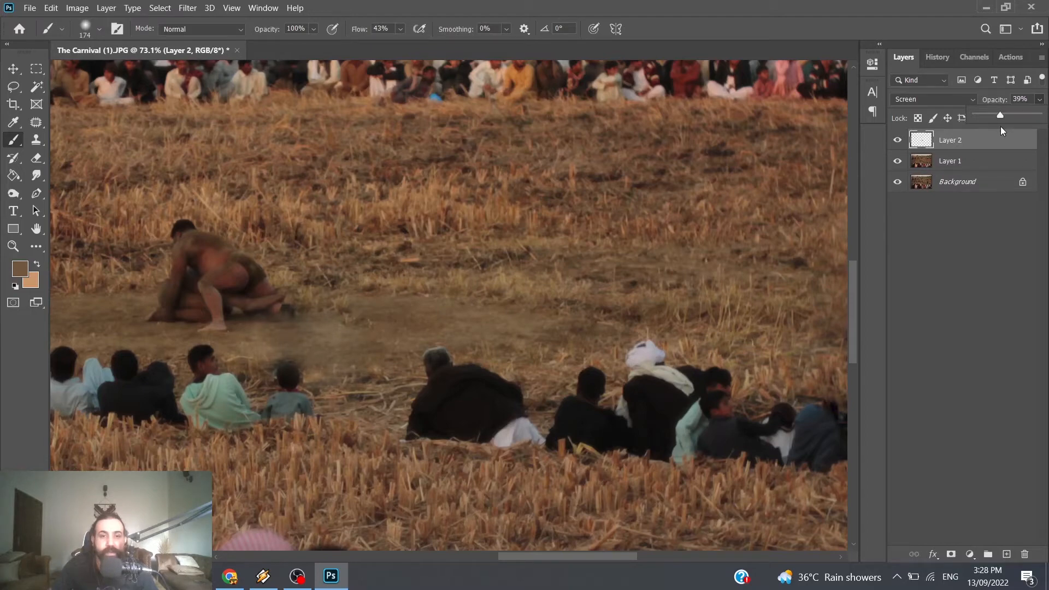
{"action": "left_click", "coordinate": [951, 256]}
{"action": "left_click", "coordinate": [899, 141]}
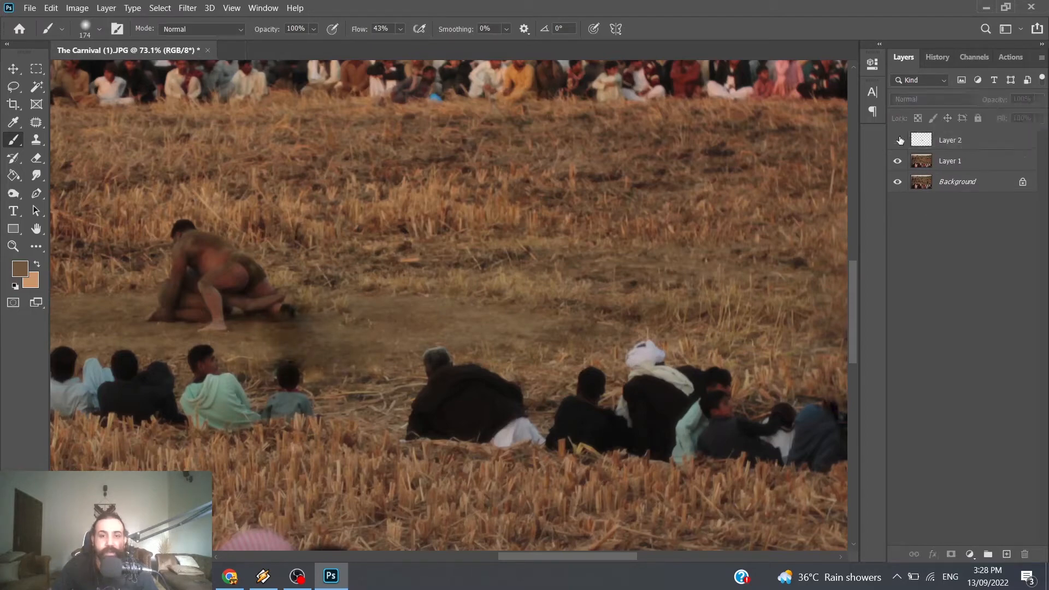
{"action": "left_click", "coordinate": [898, 141]}
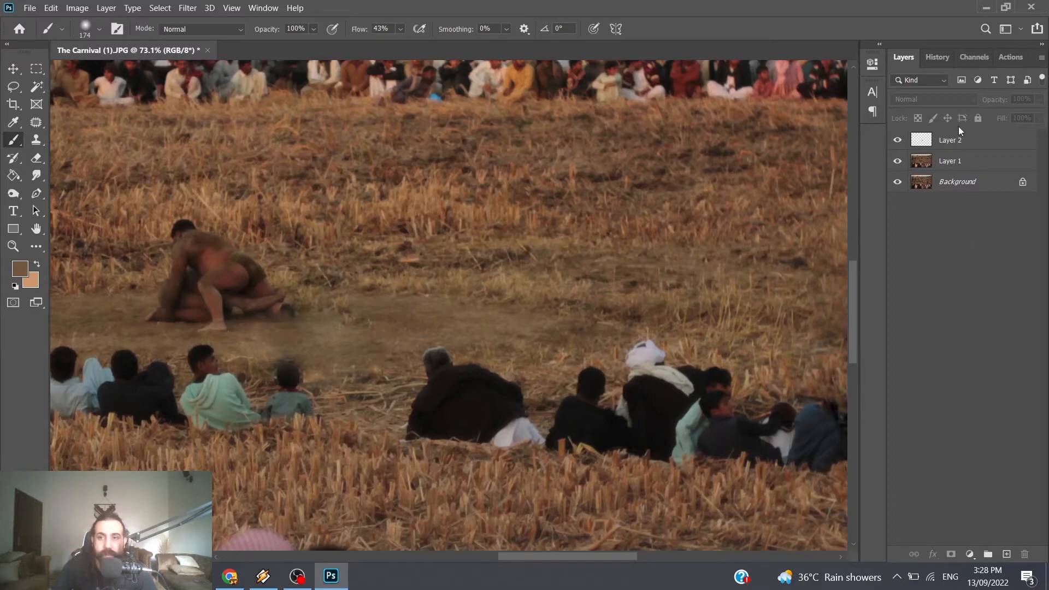
Step: Add a layer mask to Layer 2 and brush black over the painted patch to soften its blend with the ground
{"action": "left_click", "coordinate": [951, 142]}
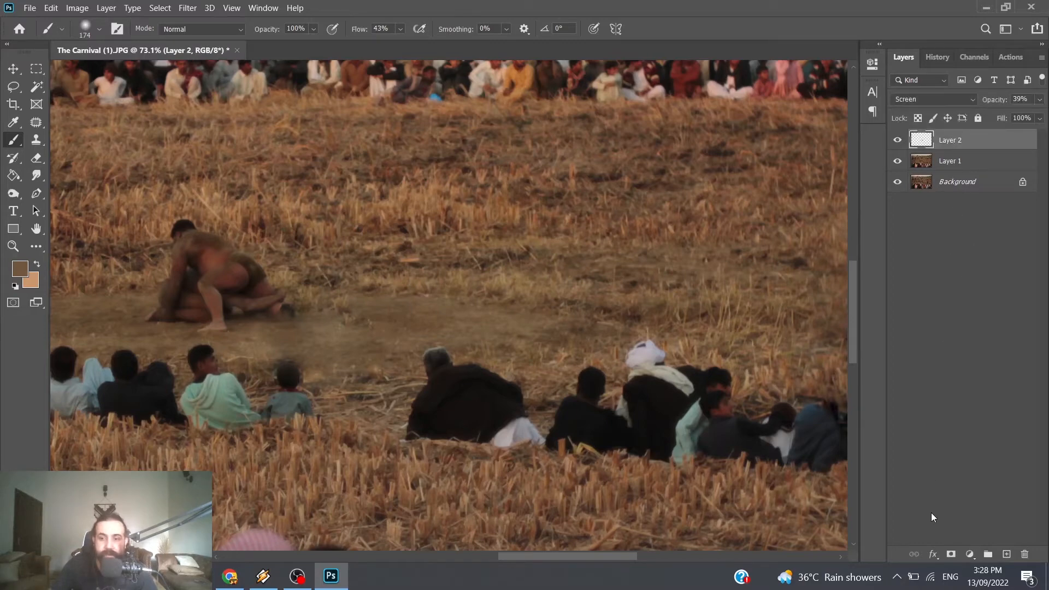
{"action": "left_click", "coordinate": [951, 555]}
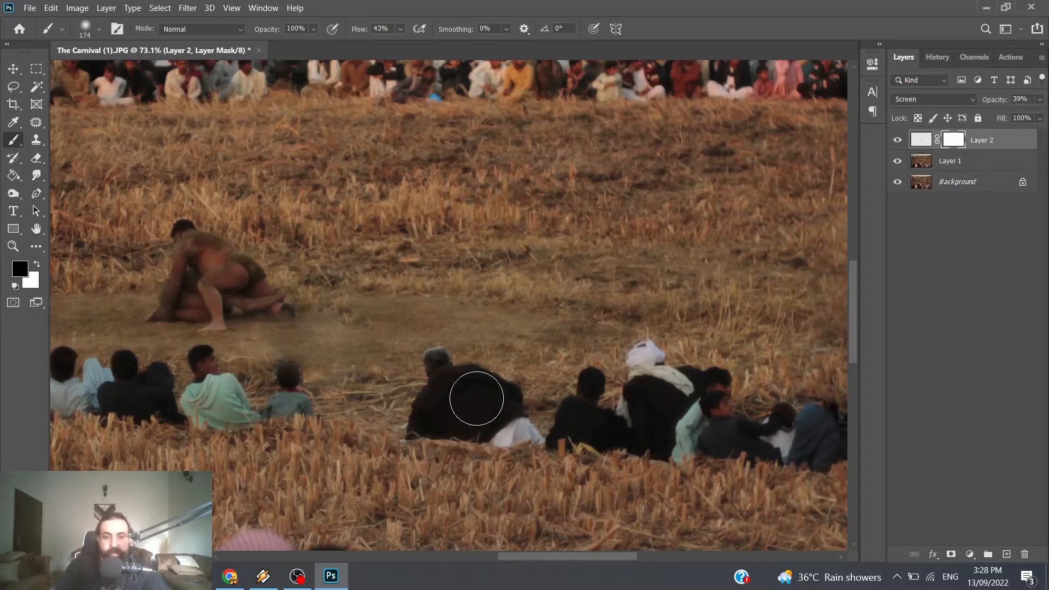
{"action": "left_click_drag", "start_coordinate": [347, 340], "coordinate": [332, 323]}
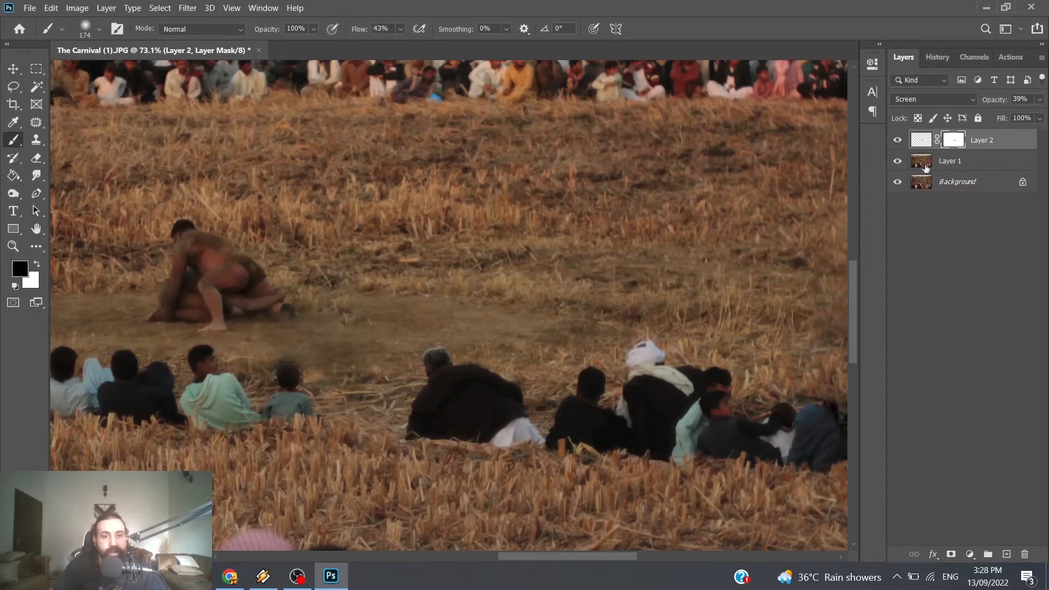
Step: Compare the ground beside the wrestlers with Layer 2 hidden and shown, and examine the retouching across the whole photo
{"action": "left_click", "coordinate": [896, 141]}
{"action": "left_click", "coordinate": [896, 141]}
{"action": "scroll", "coordinate": [437, 288], "scroll_direction": "down", "scroll_amount": 6}
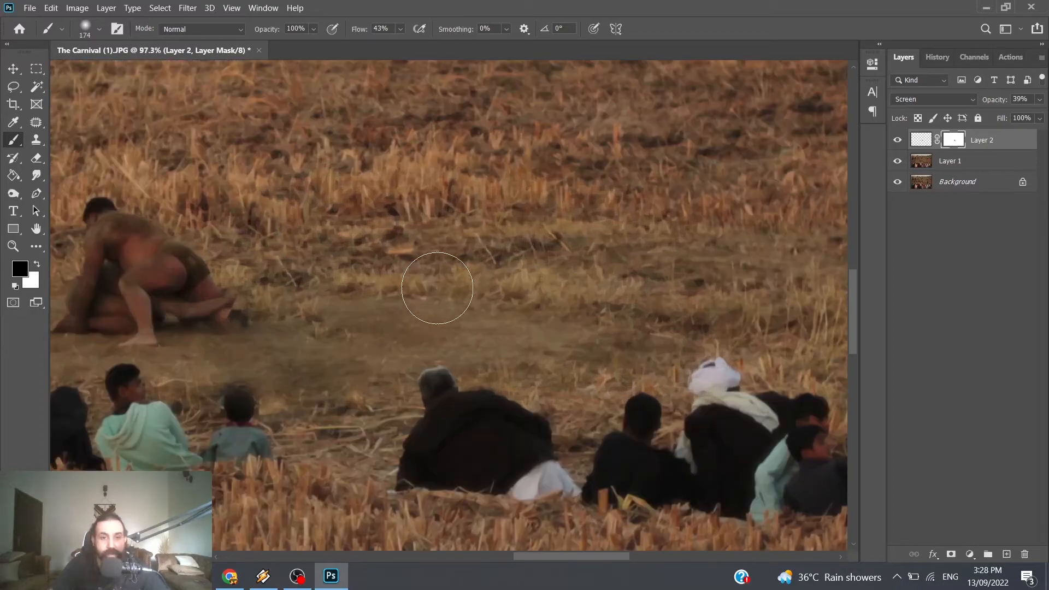
{"action": "scroll", "coordinate": [447, 286], "scroll_direction": "down", "scroll_amount": 2}
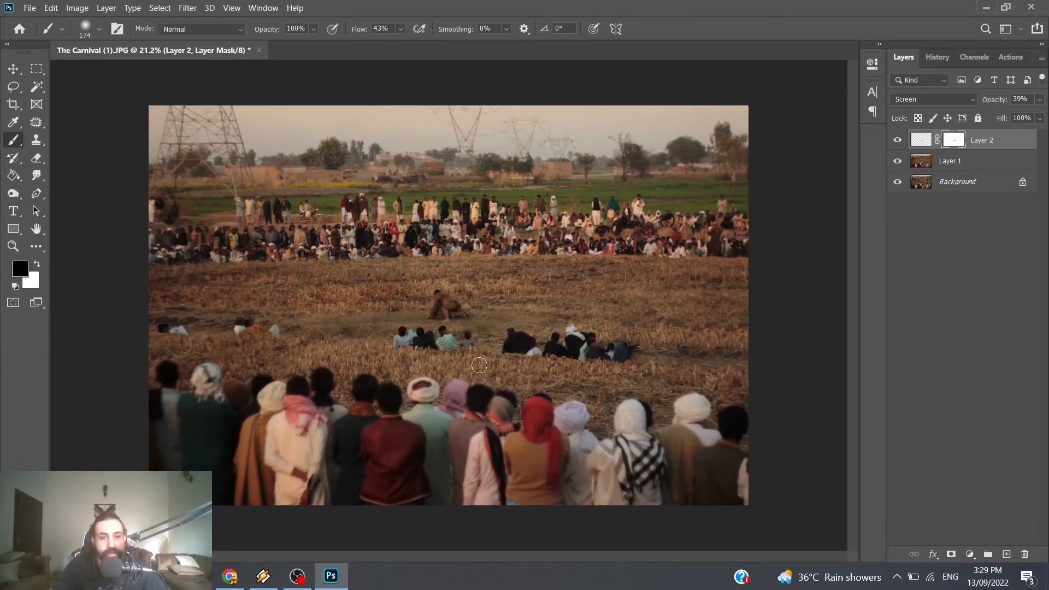
{"action": "scroll", "coordinate": [438, 360], "scroll_direction": "up", "scroll_amount": 2}
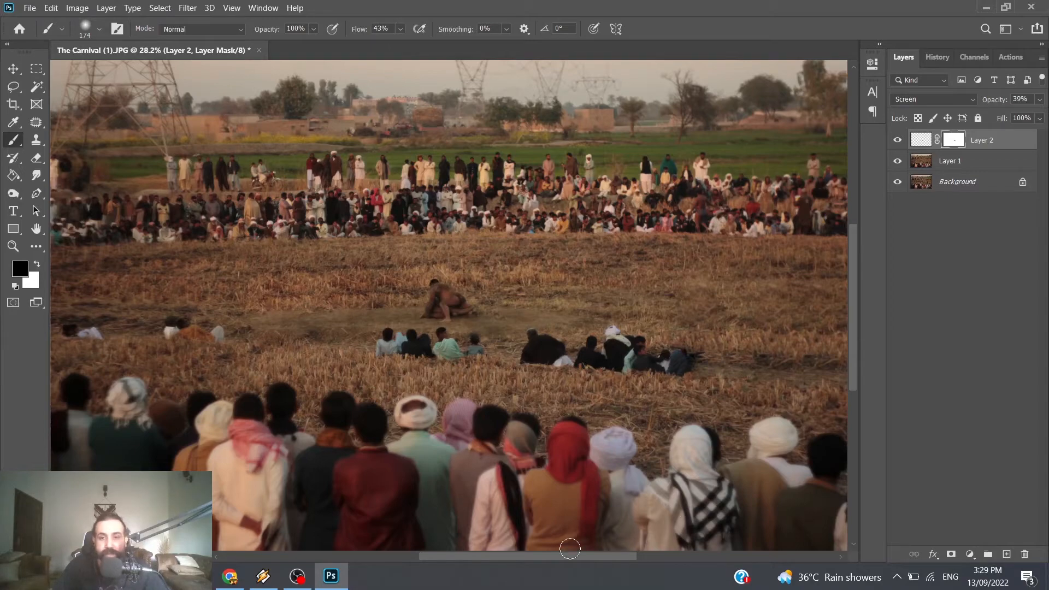
{"action": "left_click_drag", "start_coordinate": [556, 556], "coordinate": [528, 555]}
{"action": "scroll", "coordinate": [416, 317], "scroll_direction": "up", "scroll_amount": 10}
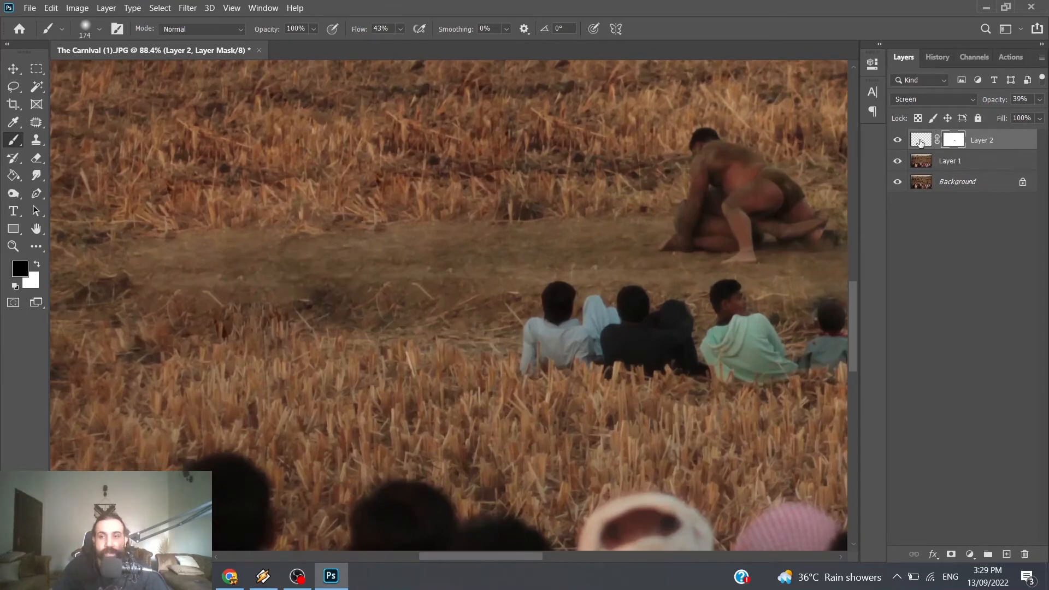
Step: Try brushing the sampled brown on Layer 2 over the bare ground beside the wrestlers and over the wrestlers themselves
{"action": "left_click", "coordinate": [920, 142]}
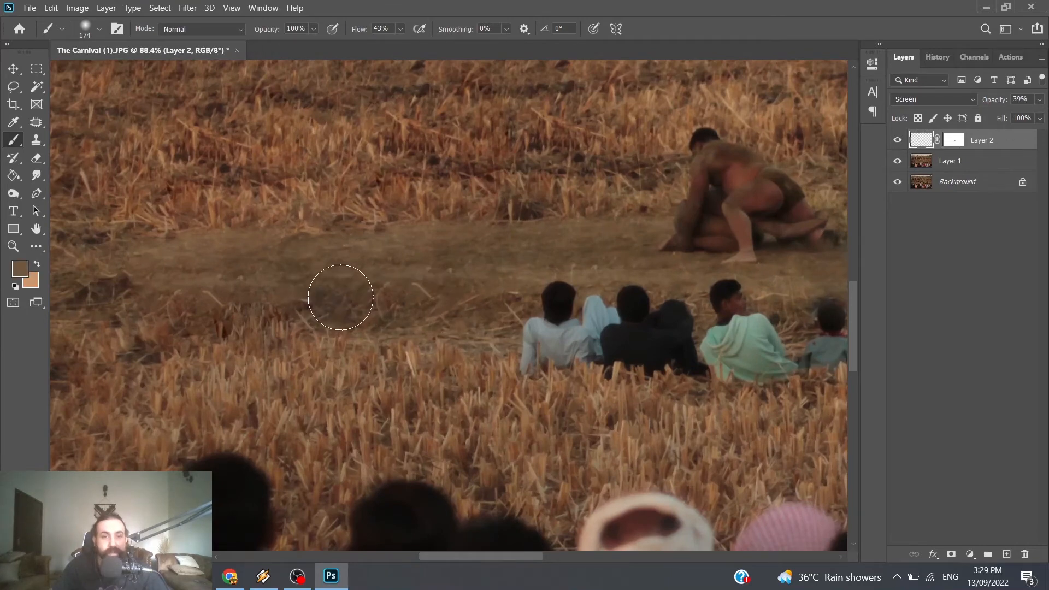
{"action": "scroll", "coordinate": [441, 386], "scroll_direction": "down", "scroll_amount": 2}
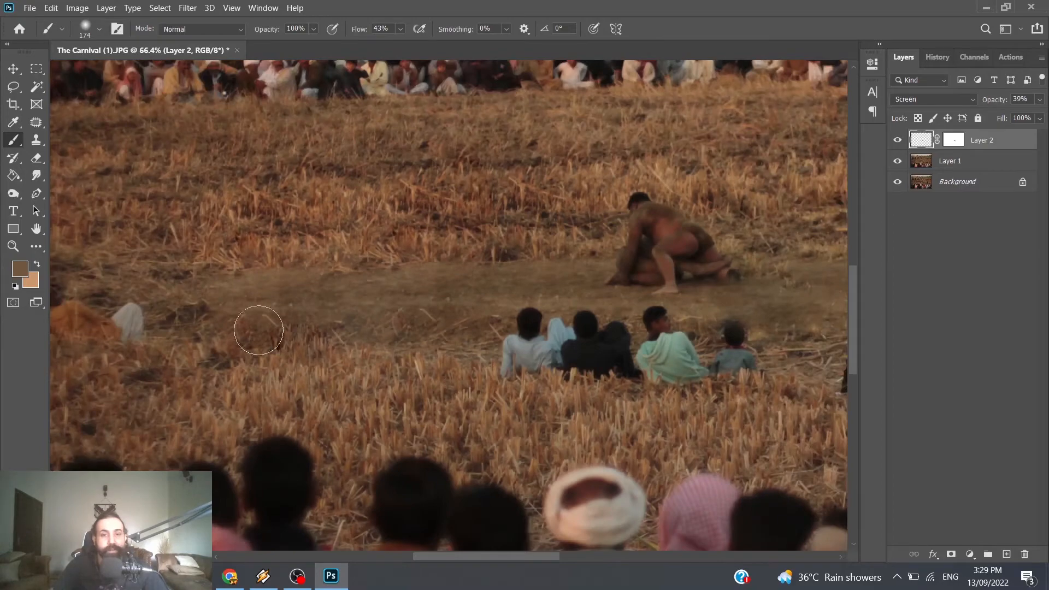
{"action": "scroll", "coordinate": [222, 330], "scroll_direction": "up", "scroll_amount": 2}
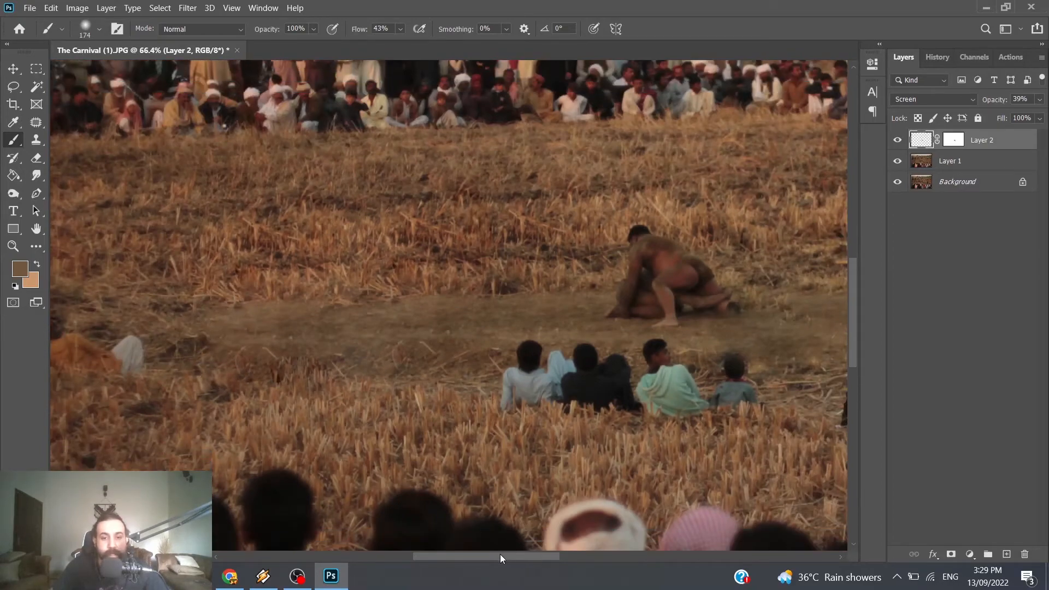
{"action": "mouse_move", "coordinate": [500, 554]}
{"action": "left_mouse_down"}
{"action": "mouse_move", "coordinate": [413, 552]}
{"action": "mouse_move", "coordinate": [602, 559]}
{"action": "mouse_move", "coordinate": [520, 558]}
{"action": "left_mouse_up"}
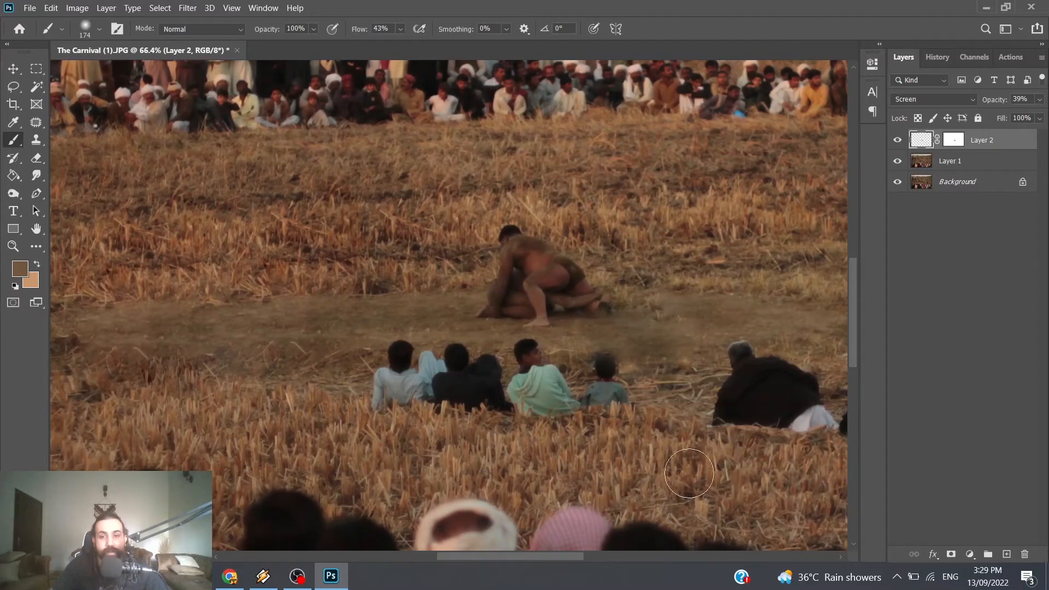
{"action": "left_click_drag", "start_coordinate": [341, 329], "coordinate": [298, 309]}
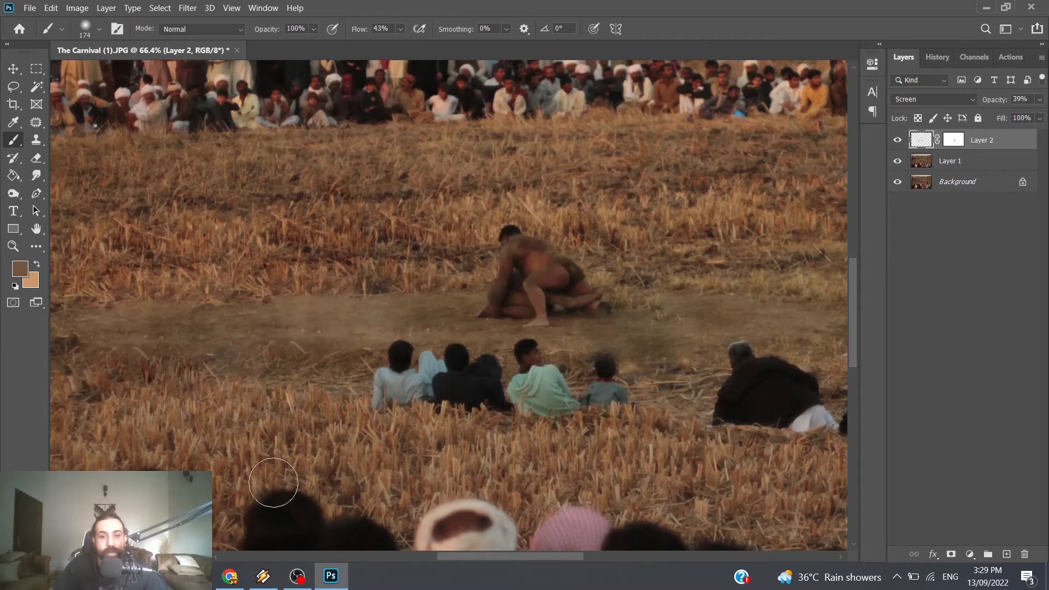
{"action": "key", "text": "ctrl+z"}
{"action": "left_click_drag", "start_coordinate": [519, 252], "coordinate": [518, 320]}
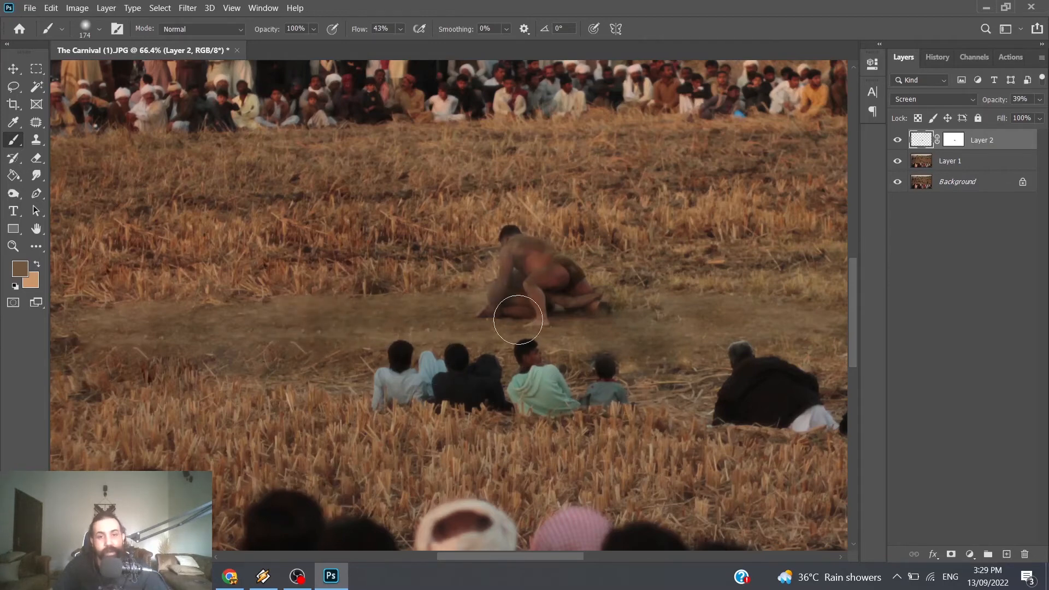
{"action": "key", "text": "ctrl+z"}
{"action": "left_click_drag", "start_coordinate": [519, 257], "coordinate": [501, 298]}
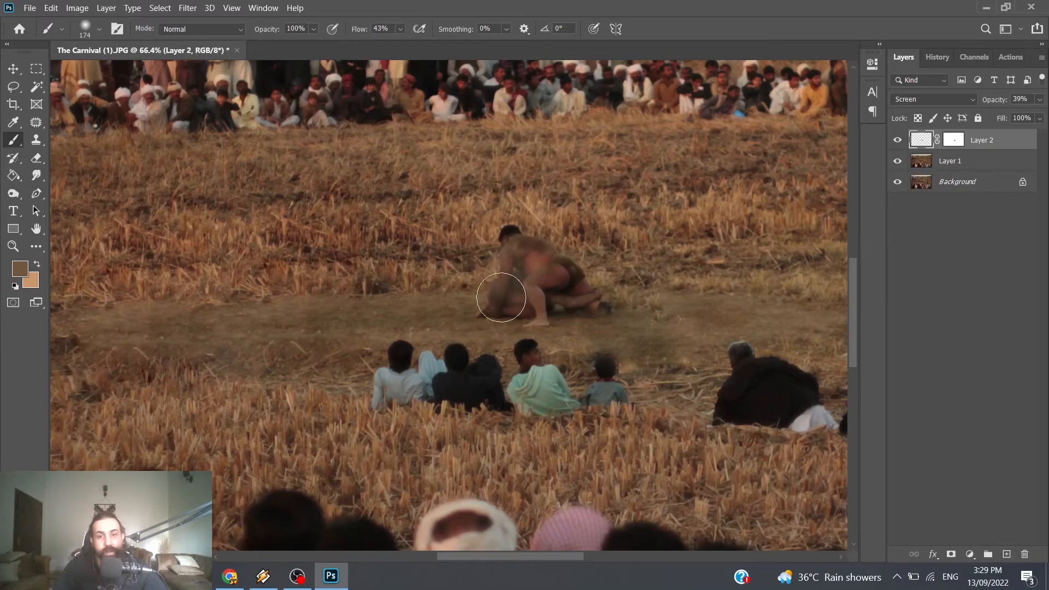
{"action": "key", "text": "ctrl+z"}
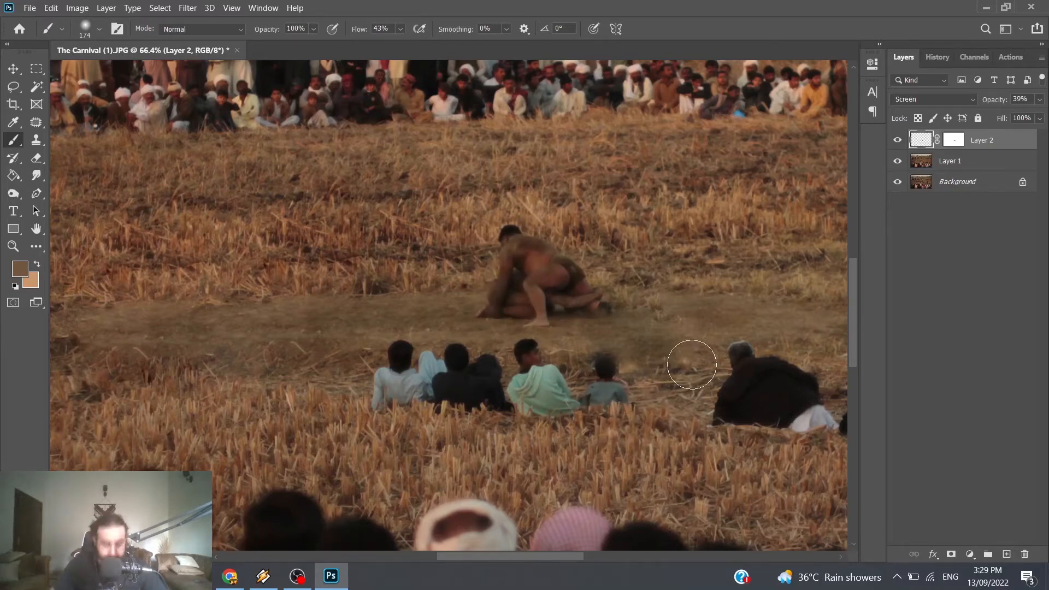
Step: Outline the upper wrestler's front lower leg and foot on Layer 1 with the Lasso tool and copy it to a new layer
{"action": "scroll", "coordinate": [634, 322], "scroll_direction": "up", "scroll_amount": 5}
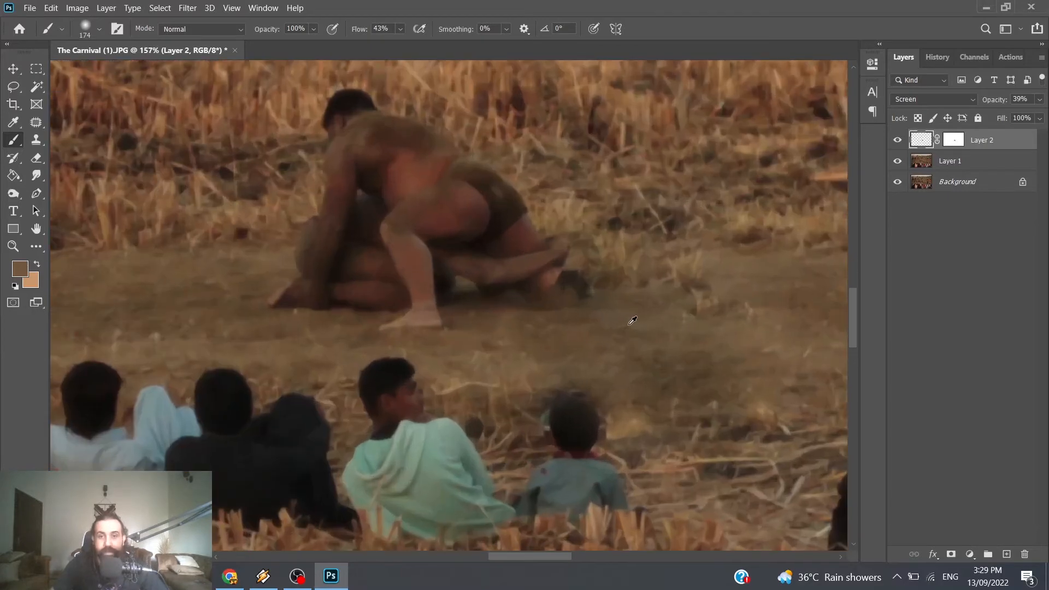
{"action": "left_click", "coordinate": [925, 166]}
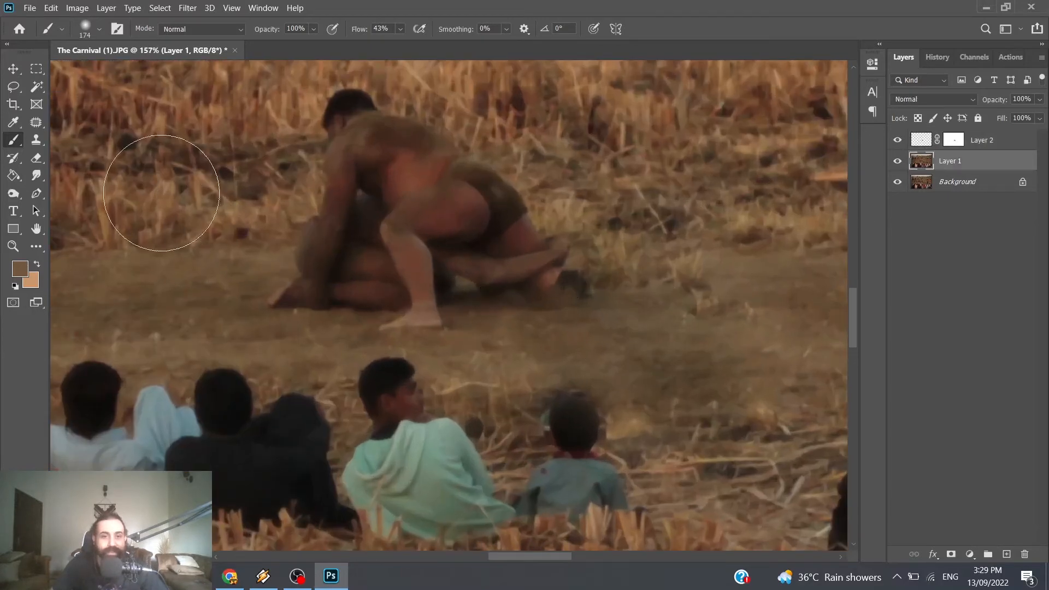
{"action": "left_click", "coordinate": [13, 87]}
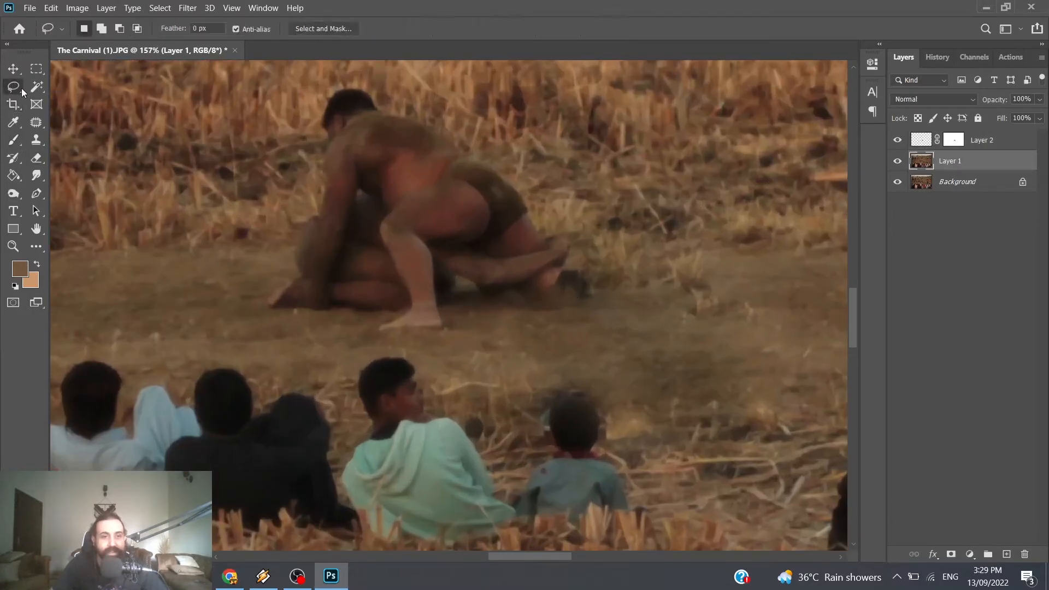
{"action": "left_click_drag", "start_coordinate": [382, 335], "coordinate": [451, 328]}
{"action": "left_click_drag", "start_coordinate": [377, 335], "coordinate": [376, 334]}
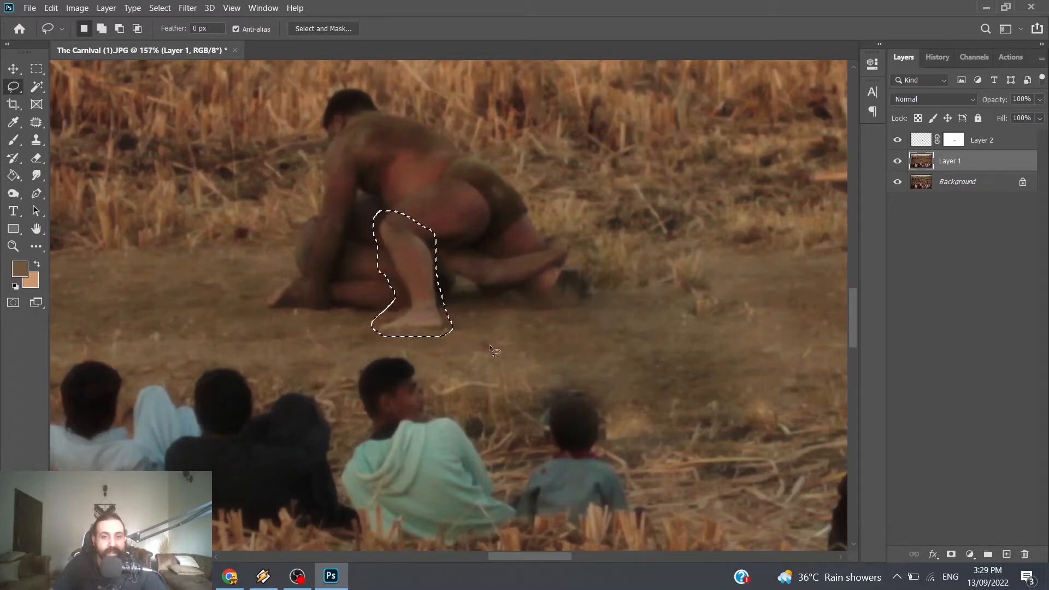
{"action": "key", "text": "ctrl+j"}
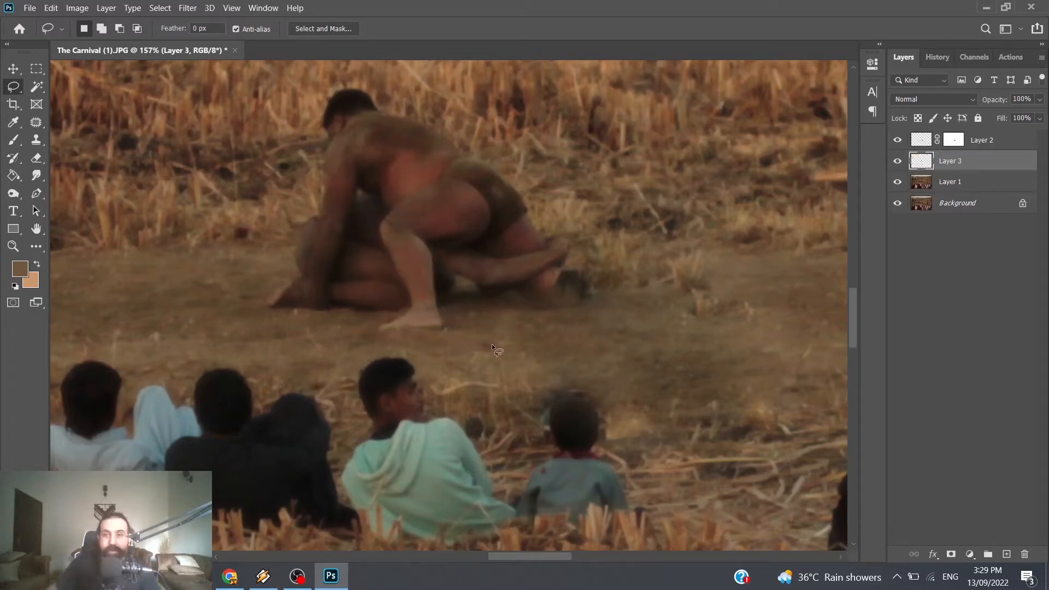
Step: Move the copied leg behind the wrestlers to the missing foot, rotate it to -83.99° and scale it to 89.03%
{"action": "left_click_drag", "start_coordinate": [440, 277], "coordinate": [645, 349]}
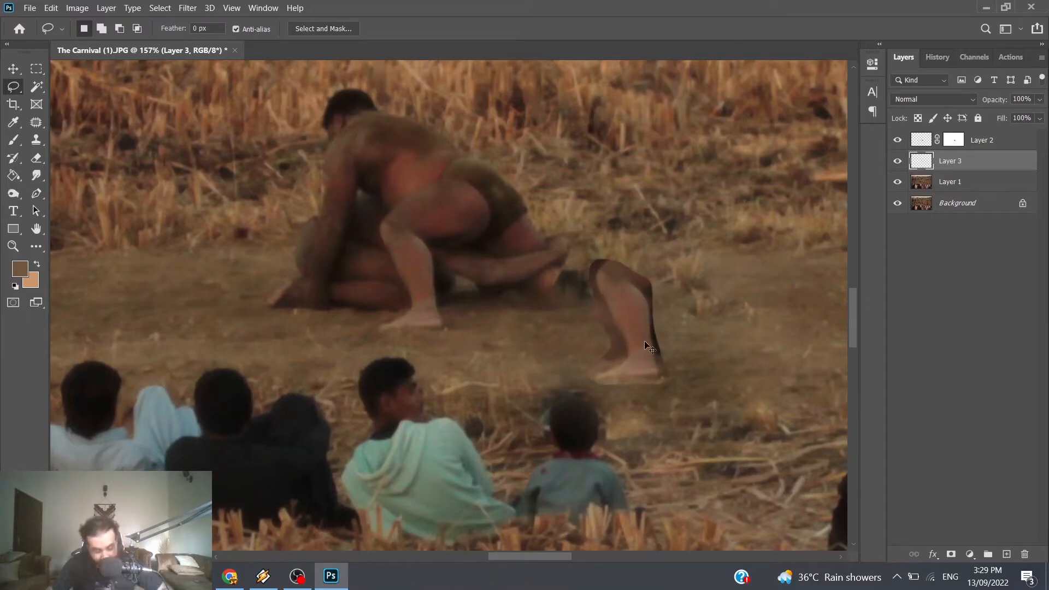
{"action": "key", "text": "ctrl+t"}
{"action": "left_click_drag", "start_coordinate": [685, 383], "coordinate": [694, 286]}
{"action": "left_click_drag", "start_coordinate": [636, 335], "coordinate": [628, 302]}
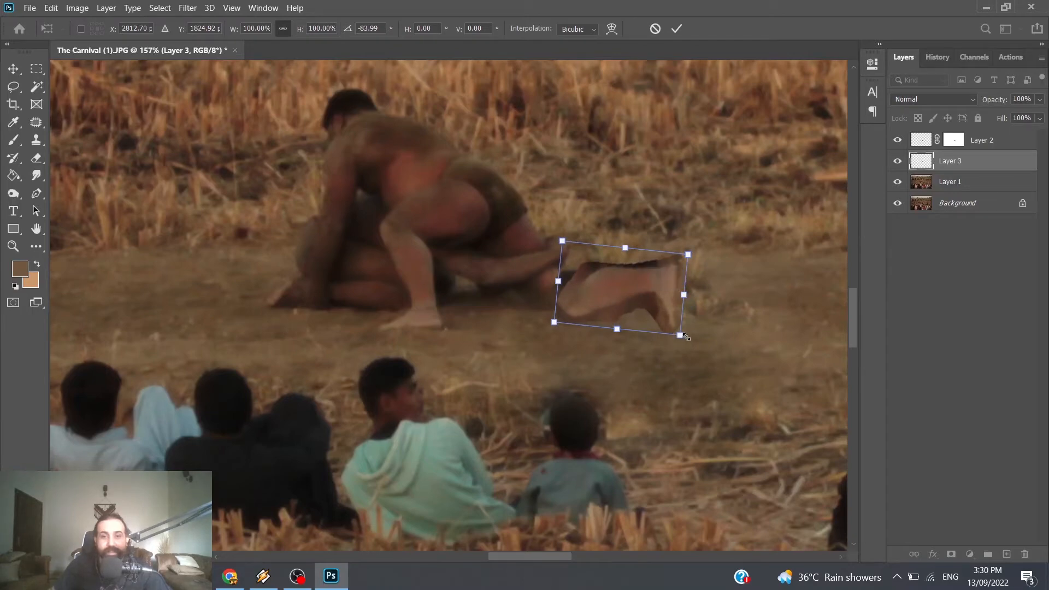
{"action": "left_click_drag", "start_coordinate": [681, 335], "coordinate": [667, 325]}
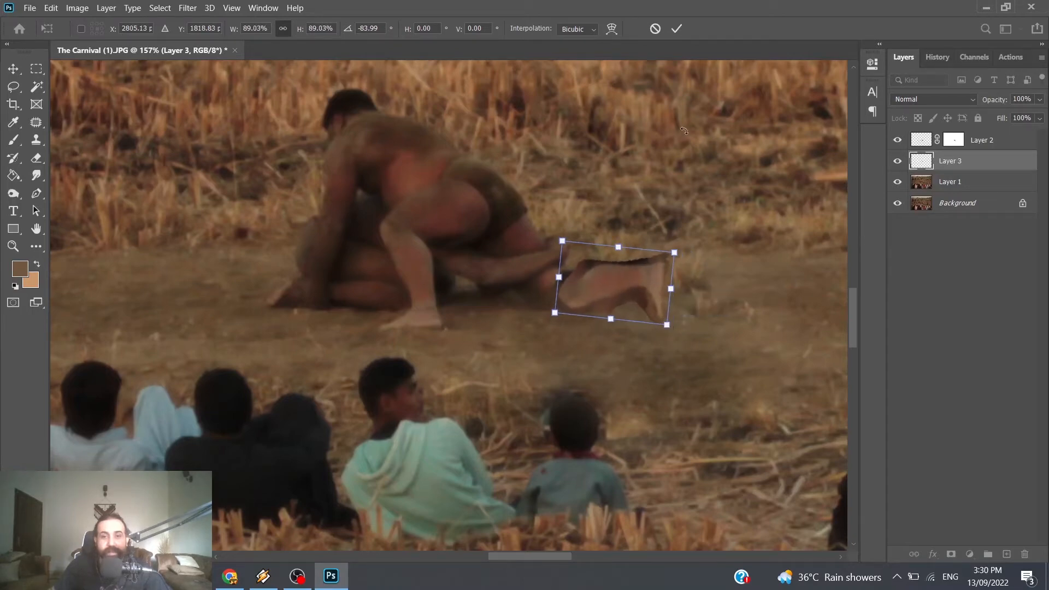
{"action": "left_click", "coordinate": [678, 29]}
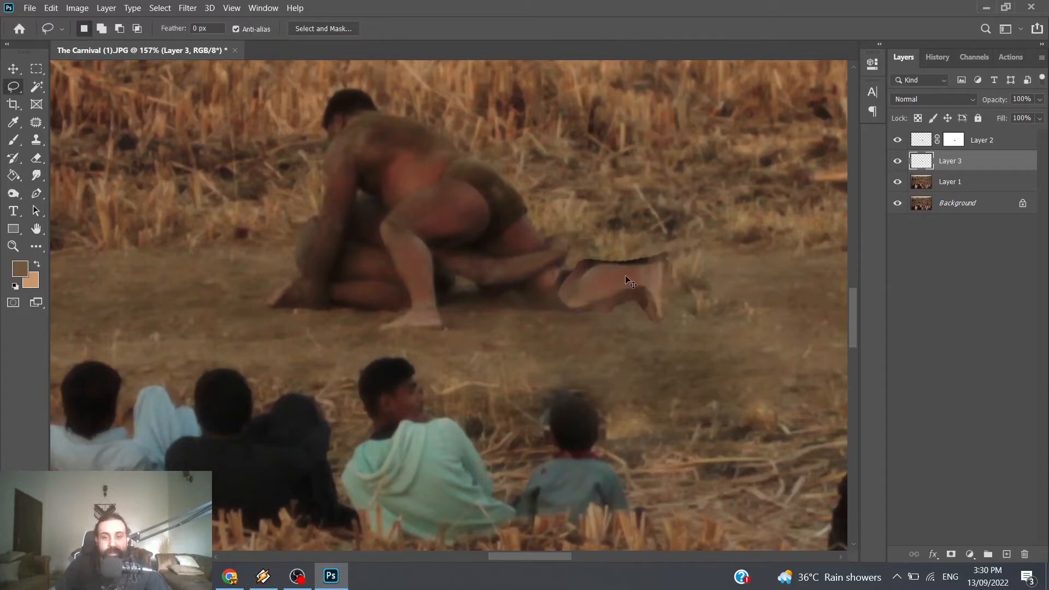
Step: Try to shift the copied leg slightly down toward the wrestler's rear knee
{"action": "key", "text": "alt+bracketright"}
{"action": "left_click_drag", "start_coordinate": [644, 279], "coordinate": [635, 292]}
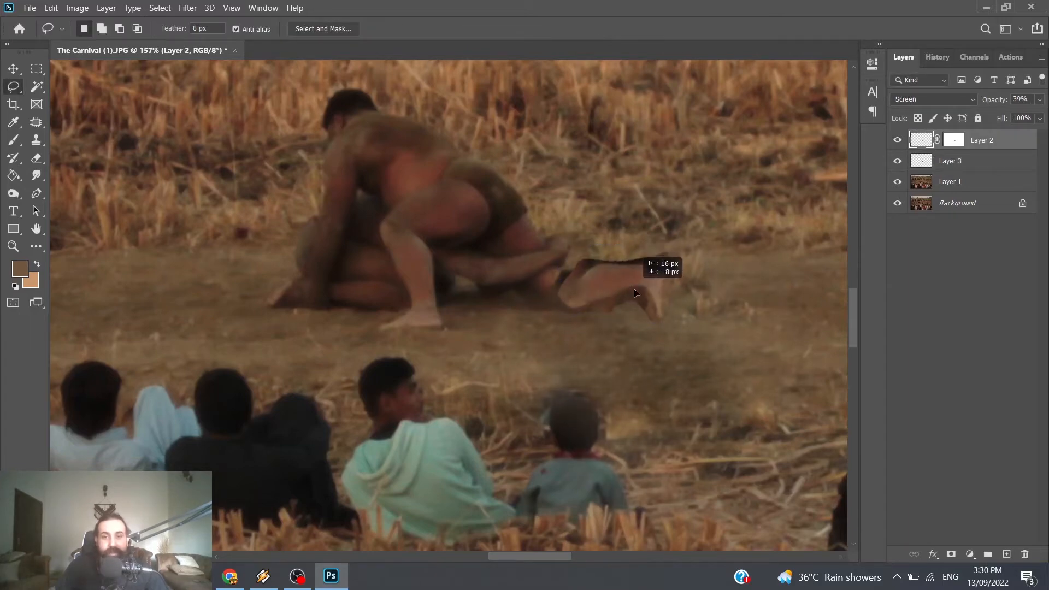
{"action": "left_click", "coordinate": [962, 167]}
{"action": "left_click_drag", "start_coordinate": [629, 279], "coordinate": [625, 291]}
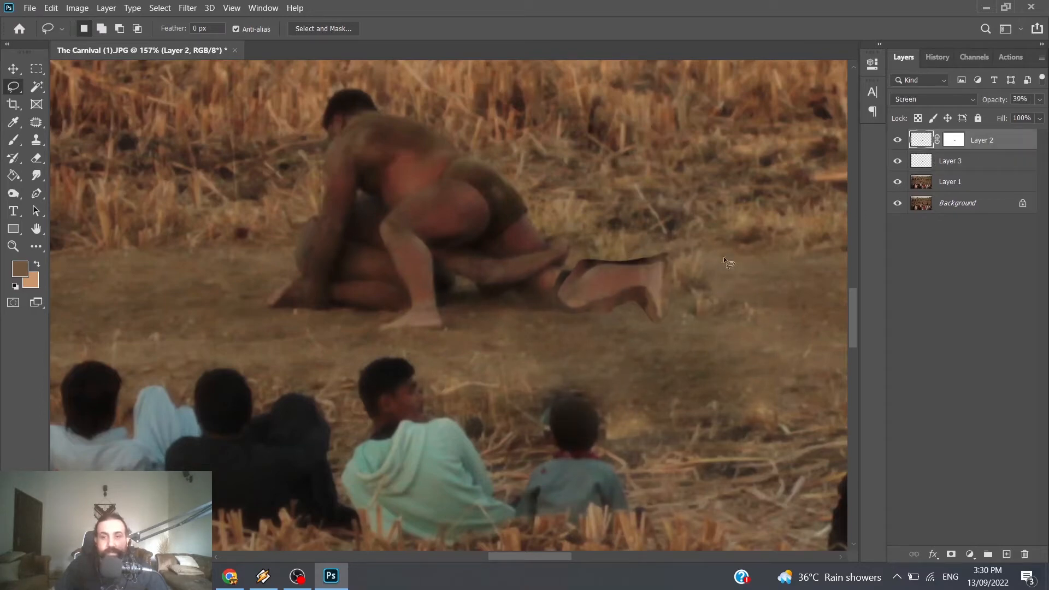
Step: Select Layer 3 and nudge the copied leg sideways to line it up with the wrestler's rear knee
{"action": "left_click", "coordinate": [929, 160]}
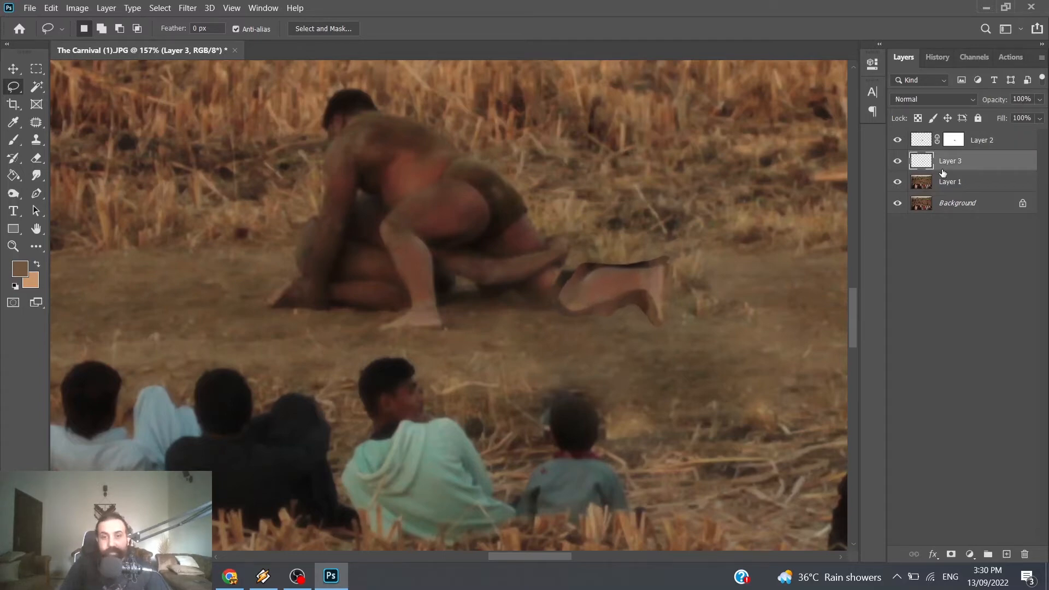
{"action": "key", "text": "ctrl+Right"}
{"action": "key", "text": "ctrl+Right"}
{"action": "key", "text": "ctrl+Right"}
{"action": "key", "text": "ctrl+Right"}
{"action": "key", "text": "ctrl+Right"}
{"action": "key", "text": "ctrl+Right"}
{"action": "key", "text": "ctrl+Right"}
{"action": "key", "text": "ctrl+Right"}
{"action": "key", "text": "ctrl+Right"}
{"action": "key", "text": "ctrl+Right"}
{"action": "key", "text": "ctrl+Right"}
{"action": "key", "text": "ctrl+Right"}
{"action": "key", "text": "ctrl+Right"}
{"action": "key", "text": "ctrl+Right"}
{"action": "key", "text": "ctrl+Right"}
{"action": "key", "text": "ctrl+Right"}
{"action": "key", "text": "ctrl+Right"}
{"action": "key", "text": "ctrl+Right"}
{"action": "key", "text": "ctrl+Right"}
{"action": "key", "text": "ctrl+Right"}
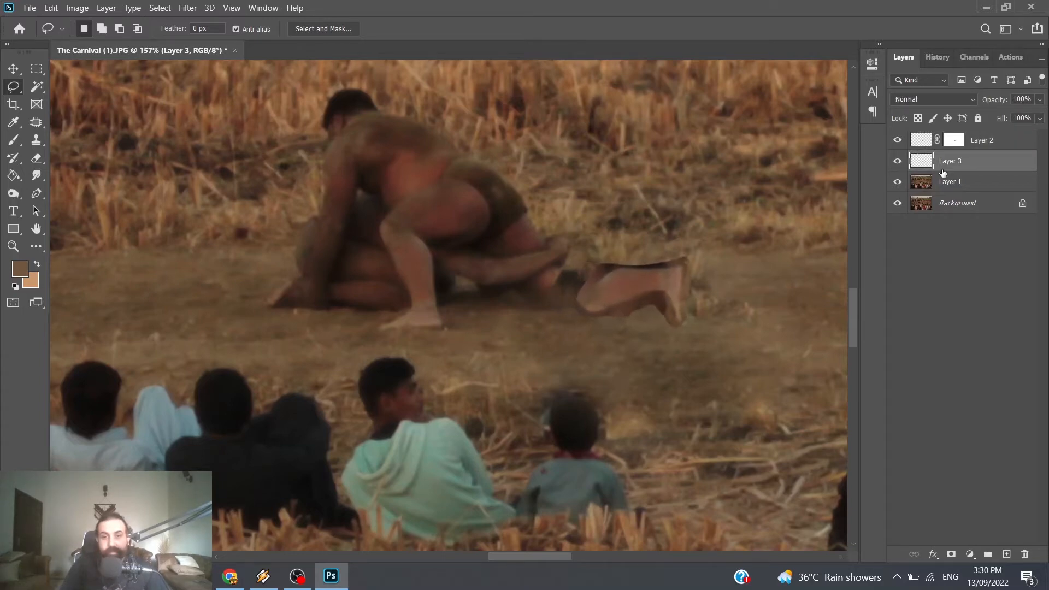
{"action": "key", "text": "ctrl+Left"}
{"action": "key", "text": "ctrl+Left"}
{"action": "key", "text": "ctrl+Left"}
{"action": "key", "text": "ctrl+Left"}
{"action": "key", "text": "ctrl+Left"}
{"action": "key", "text": "ctrl+Left"}
{"action": "key", "text": "ctrl+Left"}
{"action": "key", "text": "ctrl+Left"}
{"action": "key", "text": "ctrl+Left"}
{"action": "key", "text": "ctrl+Left"}
{"action": "key", "text": "ctrl+Left"}
{"action": "key", "text": "ctrl+Left"}
{"action": "key", "text": "ctrl+Left"}
{"action": "key", "text": "ctrl+Left"}
{"action": "key", "text": "ctrl+Left"}
{"action": "key", "text": "ctrl+Left"}
{"action": "key", "text": "ctrl+Left"}
{"action": "key", "text": "ctrl+Left"}
{"action": "key", "text": "ctrl+Left"}
{"action": "key", "text": "ctrl+Left"}
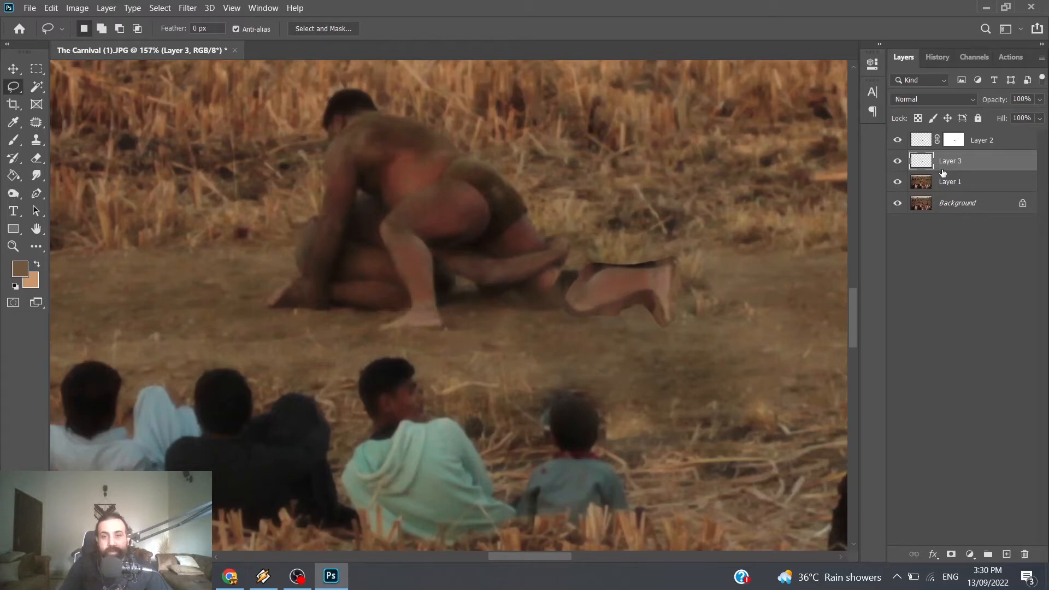
{"action": "scroll", "coordinate": [637, 316], "scroll_direction": "up", "scroll_amount": 3}
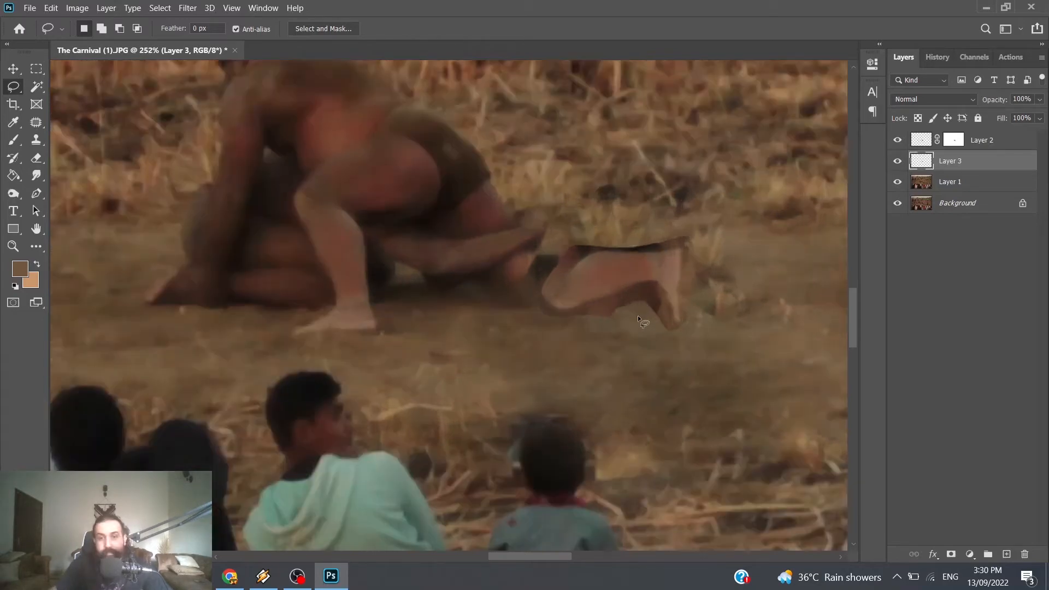
Step: Erase the dark ground patches below the copied leg and around its foot on Layer 3 with the Magic Eraser
{"action": "scroll", "coordinate": [638, 316], "scroll_direction": "up", "scroll_amount": 2}
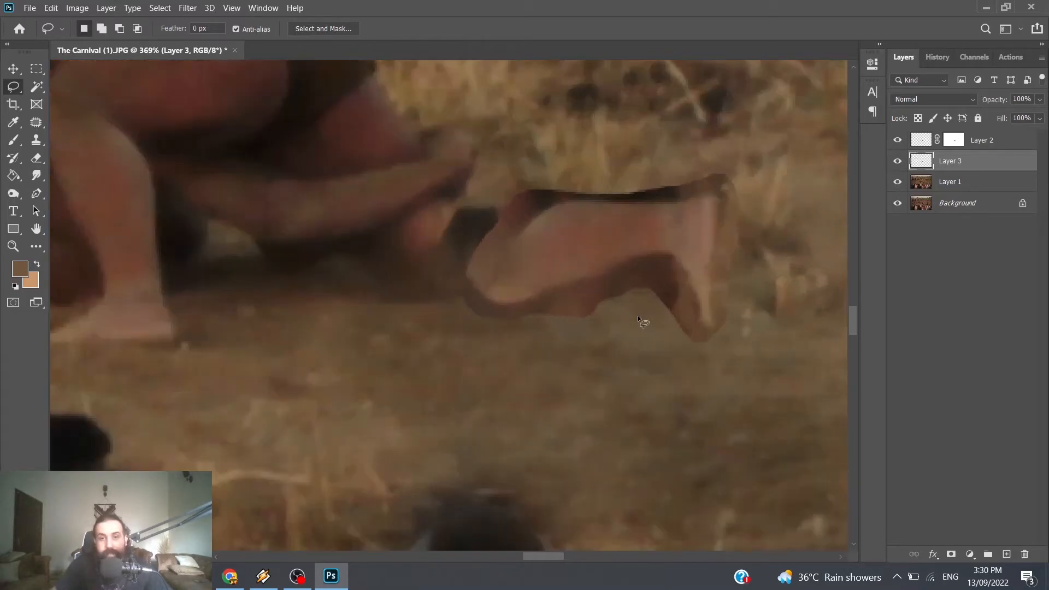
{"action": "left_click", "coordinate": [37, 158]}
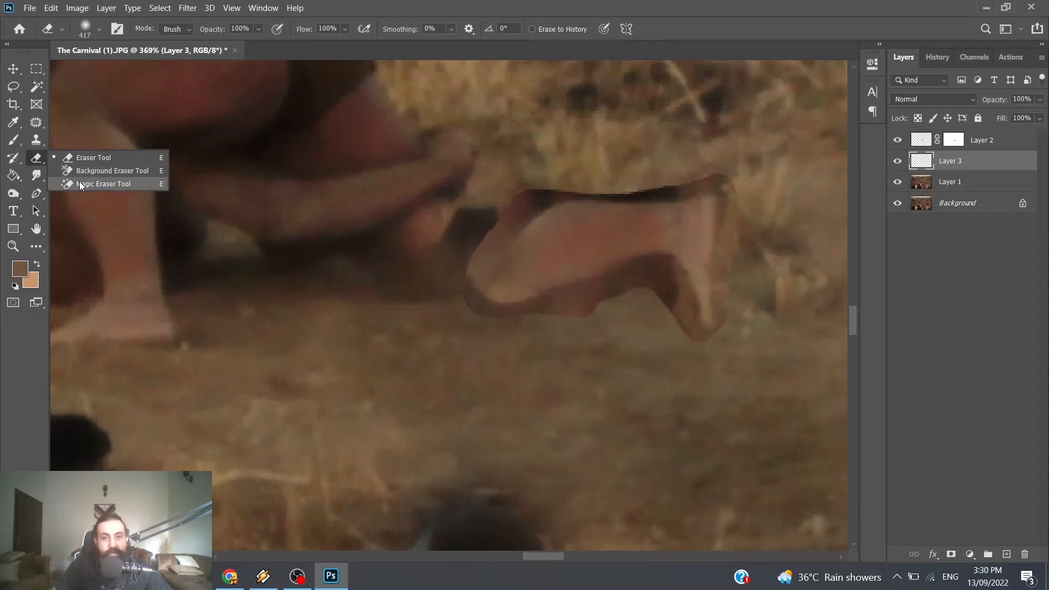
{"action": "left_click", "coordinate": [80, 184]}
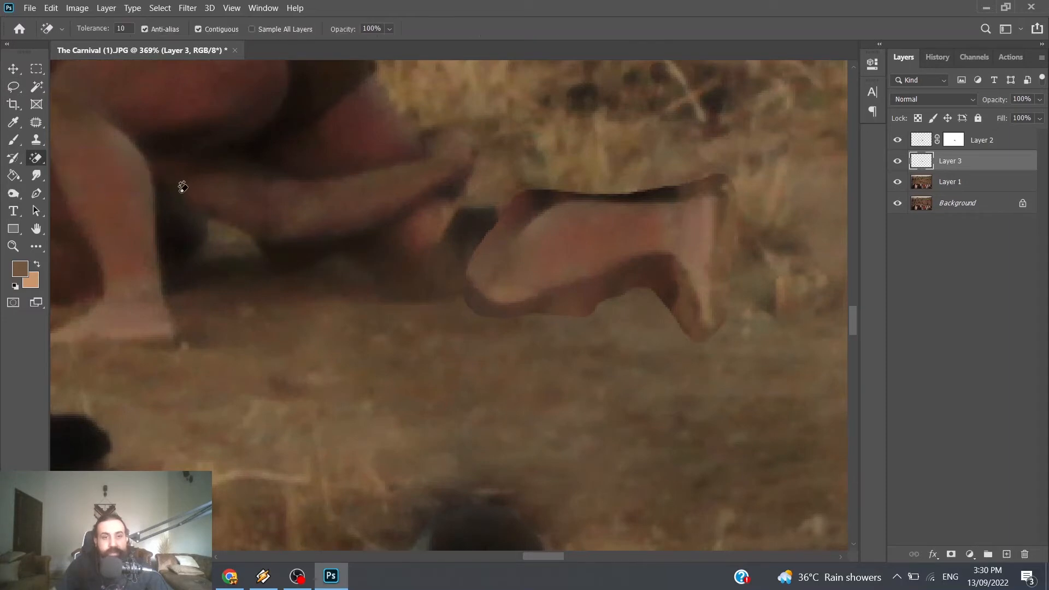
{"action": "left_click", "coordinate": [618, 283]}
{"action": "left_click", "coordinate": [678, 308]}
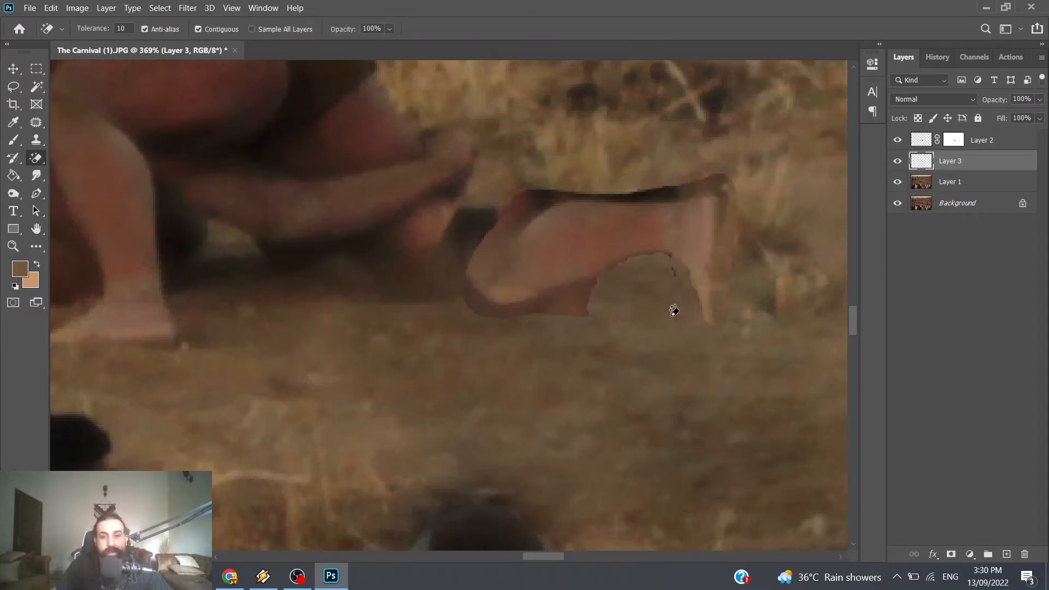
{"action": "left_click", "coordinate": [564, 311]}
{"action": "left_click", "coordinate": [490, 314]}
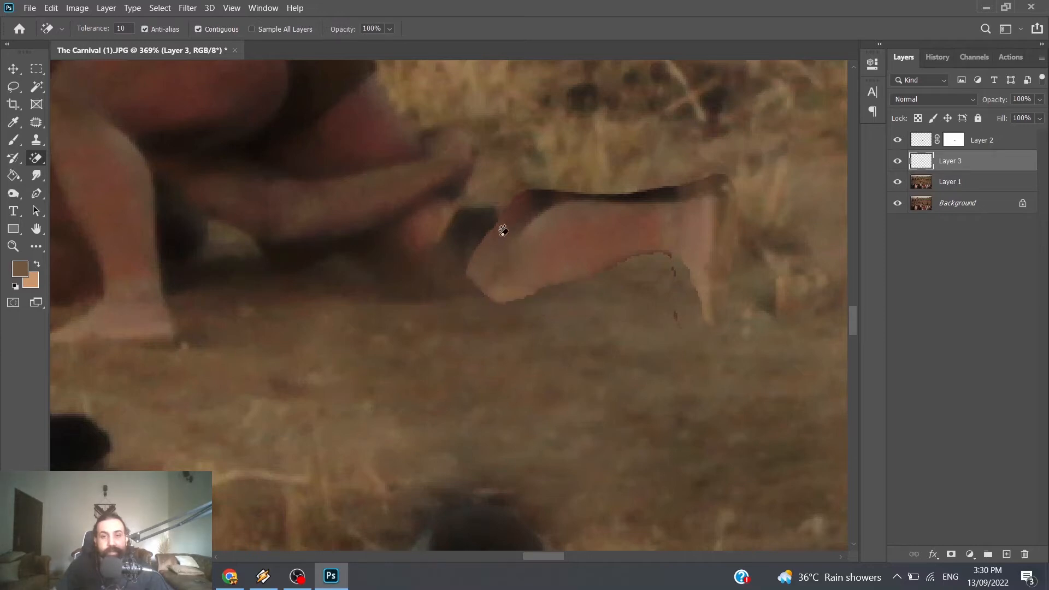
Step: Erase the dark fringe above the copied calf and heel with the Magic Eraser
{"action": "left_click", "coordinate": [529, 205]}
{"action": "left_click", "coordinate": [681, 186]}
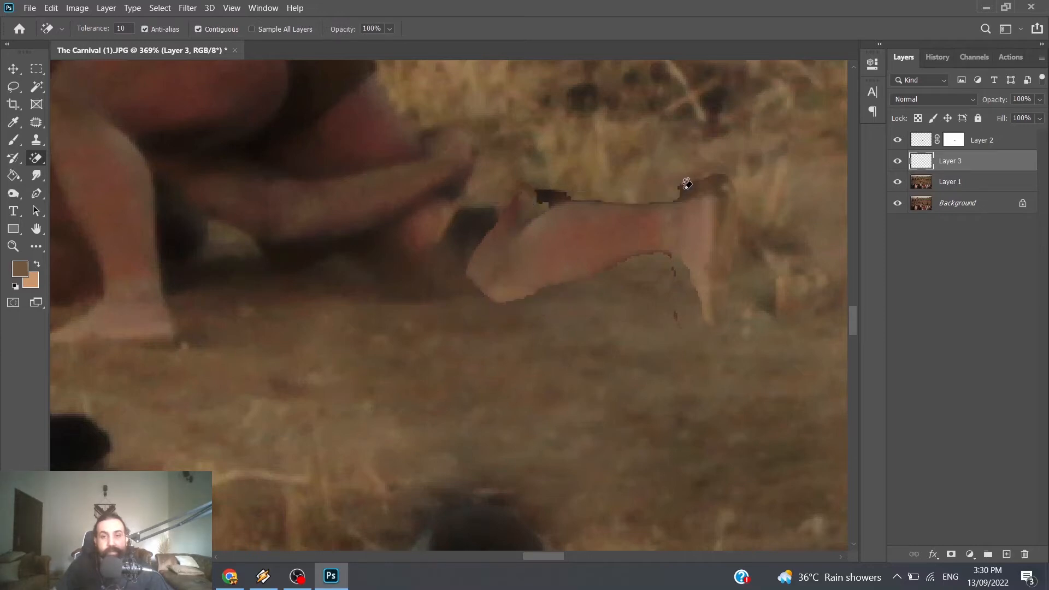
{"action": "left_click", "coordinate": [708, 179]}
{"action": "left_click", "coordinate": [731, 225]}
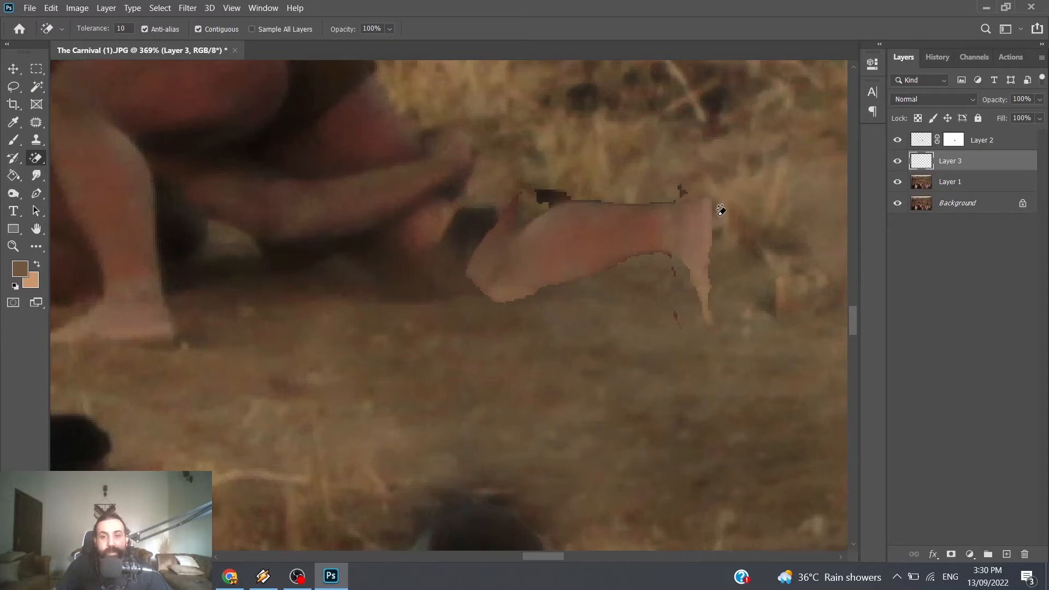
{"action": "key", "text": "ctrl+z"}
{"action": "left_click", "coordinate": [740, 197]}
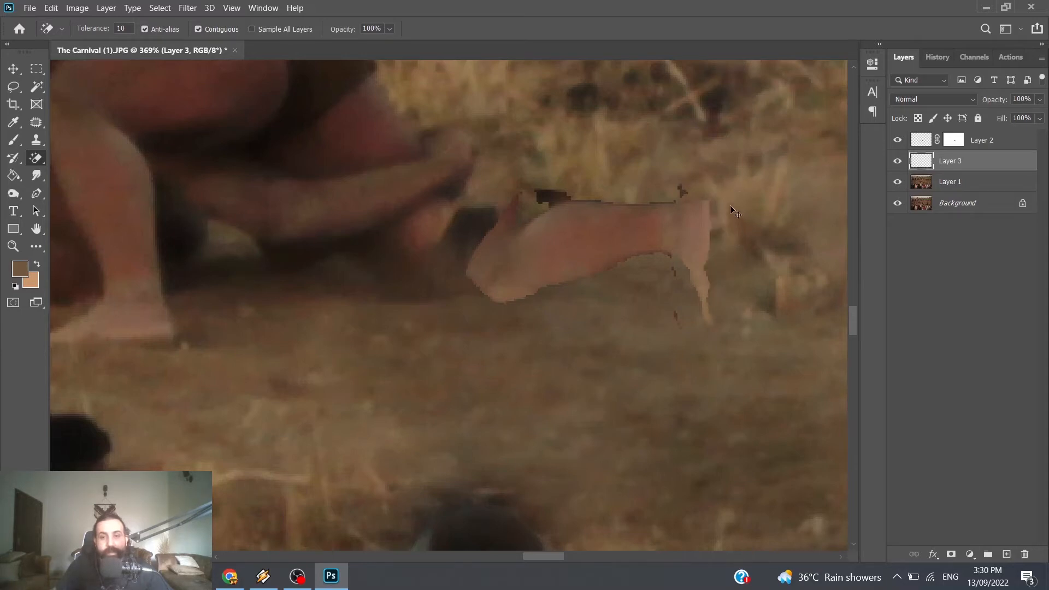
{"action": "key", "text": "ctrl+z"}
Step: Erase the stray dark remnants above the ankle and calf, then try removing the leftover patch at the knee and undo it
{"action": "left_click", "coordinate": [683, 192]}
{"action": "left_click", "coordinate": [555, 190]}
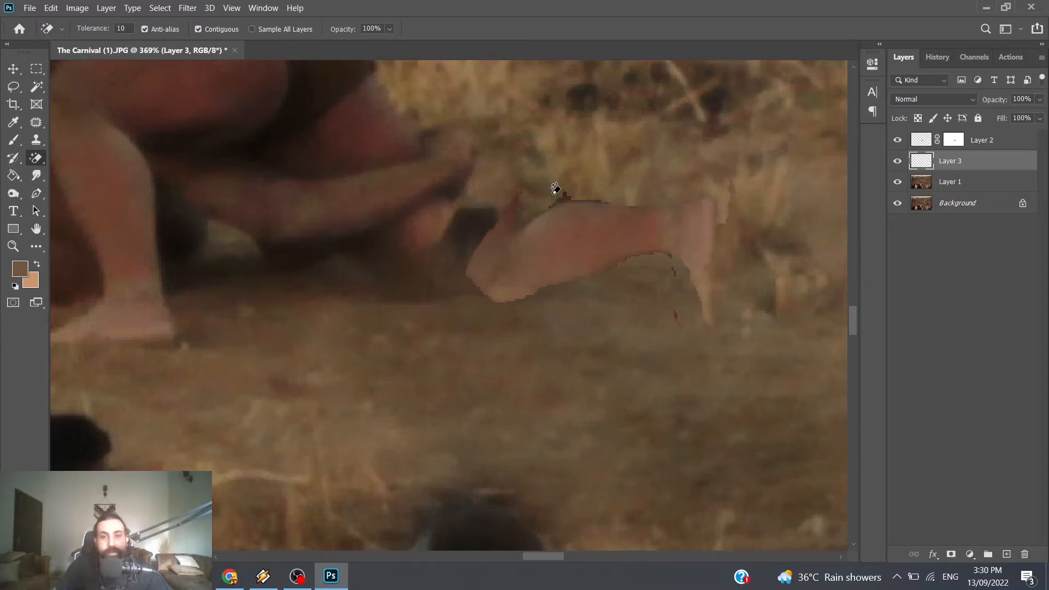
{"action": "left_click", "coordinate": [518, 197]}
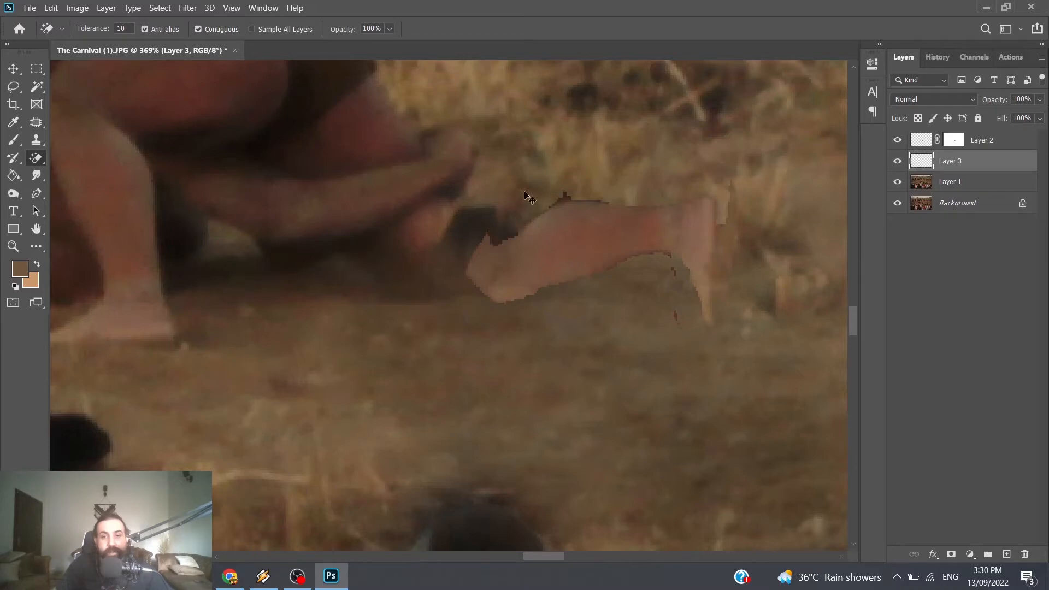
{"action": "key", "text": "ctrl+z"}
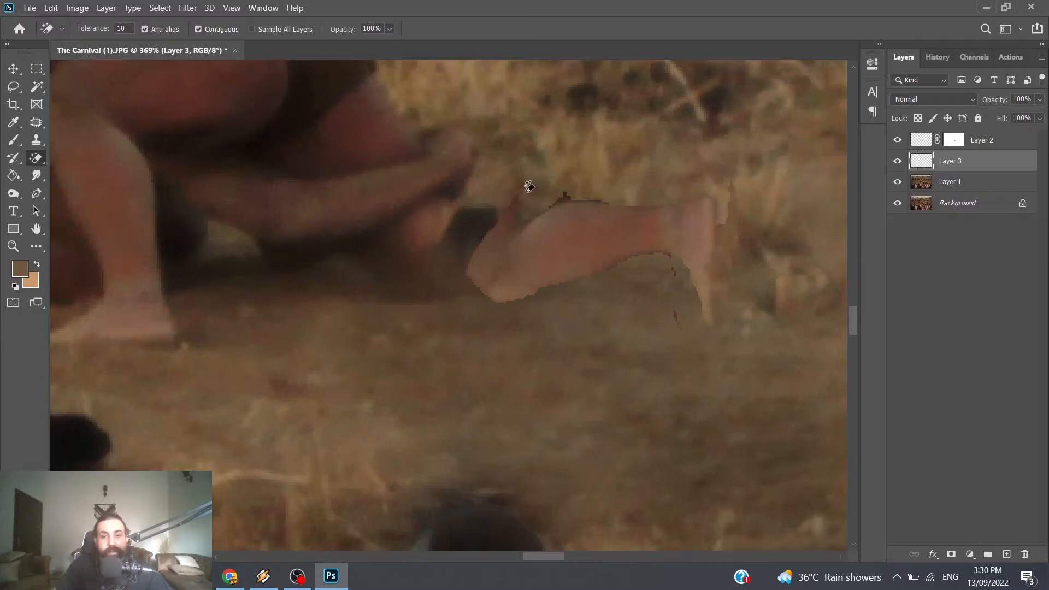
Step: Trim the knee end of the copied leg into a clean edge using the regular Eraser with an 18 px brush
{"action": "right_click", "coordinate": [48, 158]}
{"action": "left_click", "coordinate": [78, 158]}
{"action": "right_click", "coordinate": [543, 314]}
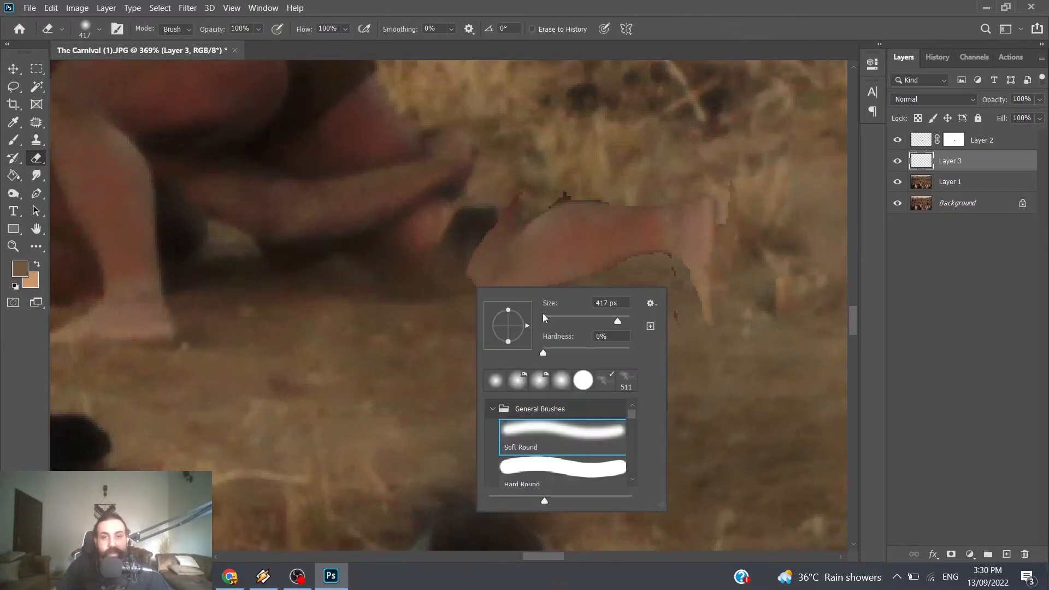
{"action": "left_click", "coordinate": [564, 317]}
{"action": "left_click", "coordinate": [552, 321]}
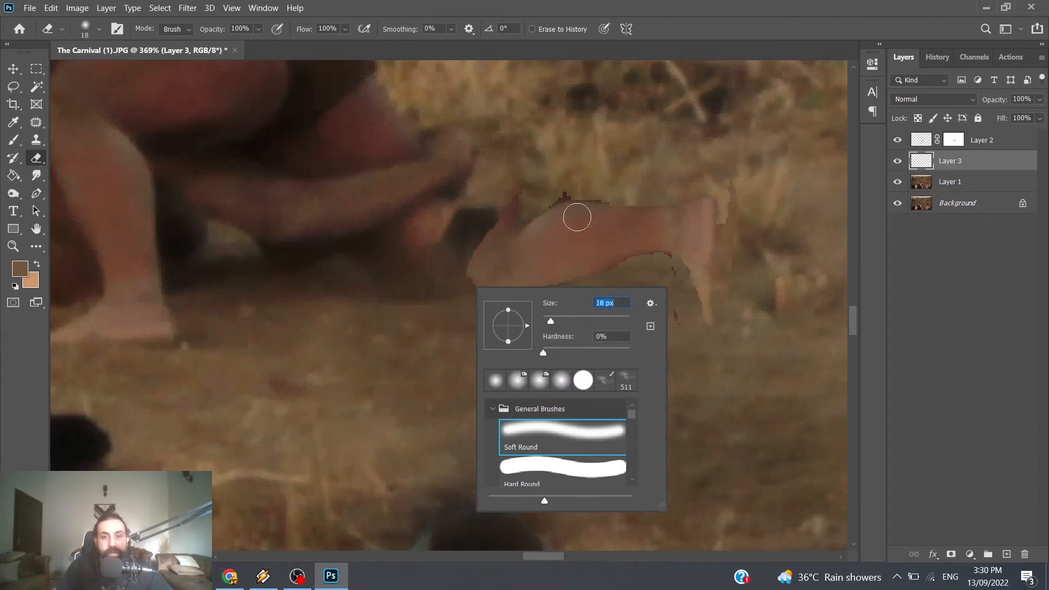
{"action": "left_click", "coordinate": [547, 352]}
{"action": "left_click", "coordinate": [555, 186]}
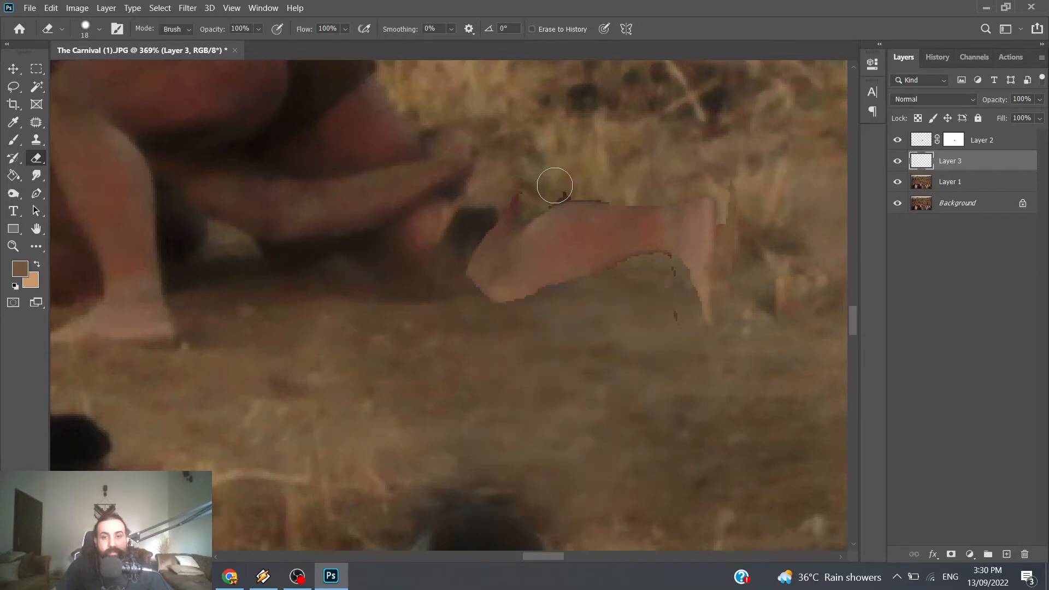
{"action": "mouse_move", "coordinate": [555, 186]}
{"action": "left_mouse_down"}
{"action": "mouse_move", "coordinate": [522, 174]}
{"action": "mouse_move", "coordinate": [525, 193]}
{"action": "mouse_move", "coordinate": [420, 180]}
{"action": "mouse_move", "coordinate": [485, 175]}
{"action": "mouse_move", "coordinate": [519, 196]}
{"action": "mouse_move", "coordinate": [483, 282]}
{"action": "left_mouse_up"}
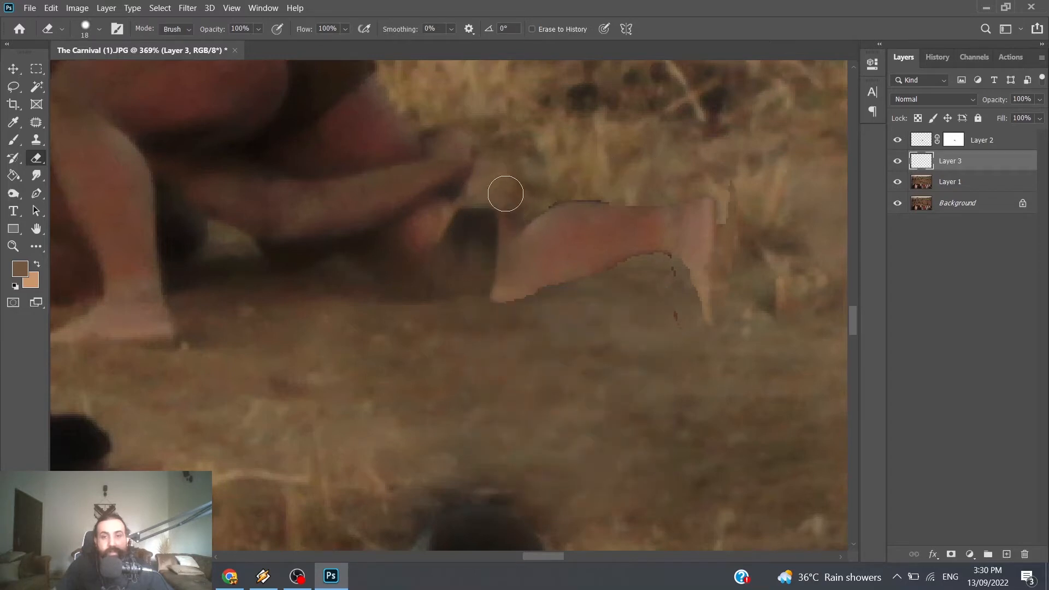
{"action": "left_click_drag", "start_coordinate": [506, 201], "coordinate": [483, 244]}
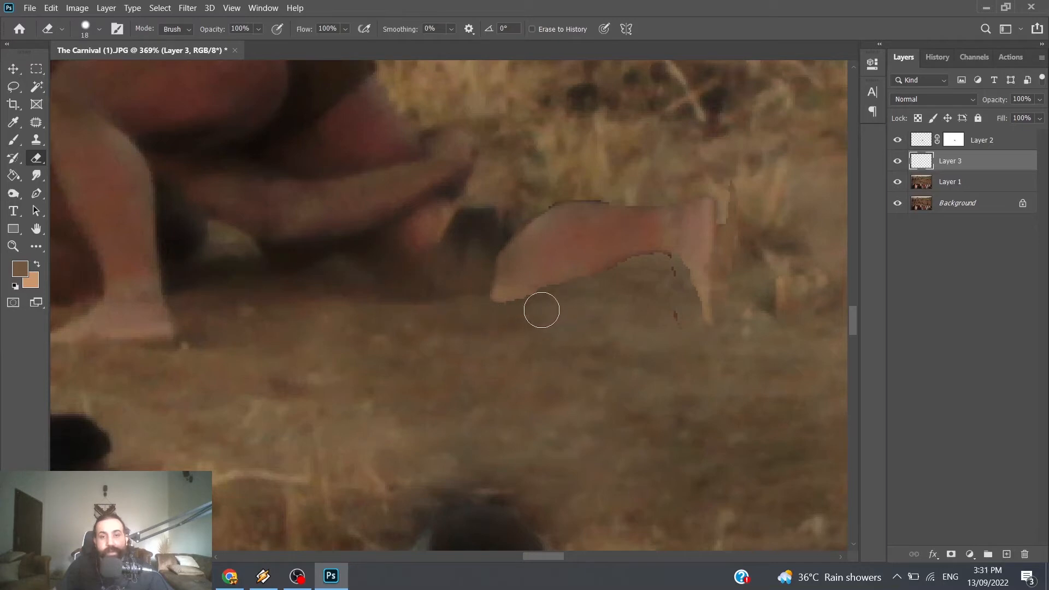
Step: Erase the remaining specks around the foot and along the calf's upper edge
{"action": "left_click_drag", "start_coordinate": [653, 278], "coordinate": [662, 358]}
{"action": "left_click_drag", "start_coordinate": [748, 195], "coordinate": [802, 196]}
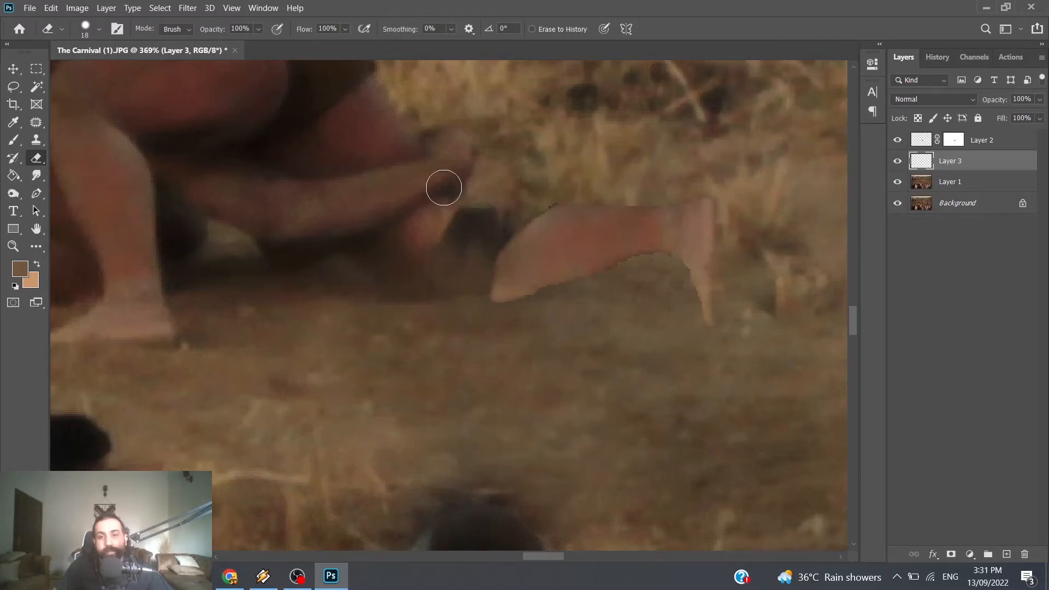
{"action": "left_click_drag", "start_coordinate": [560, 182], "coordinate": [543, 194]}
Step: Darken the copied leg with Levels, setting the midtone input to 0.93 and the white output level to 223
{"action": "scroll", "coordinate": [686, 314], "scroll_direction": "down", "scroll_amount": 5}
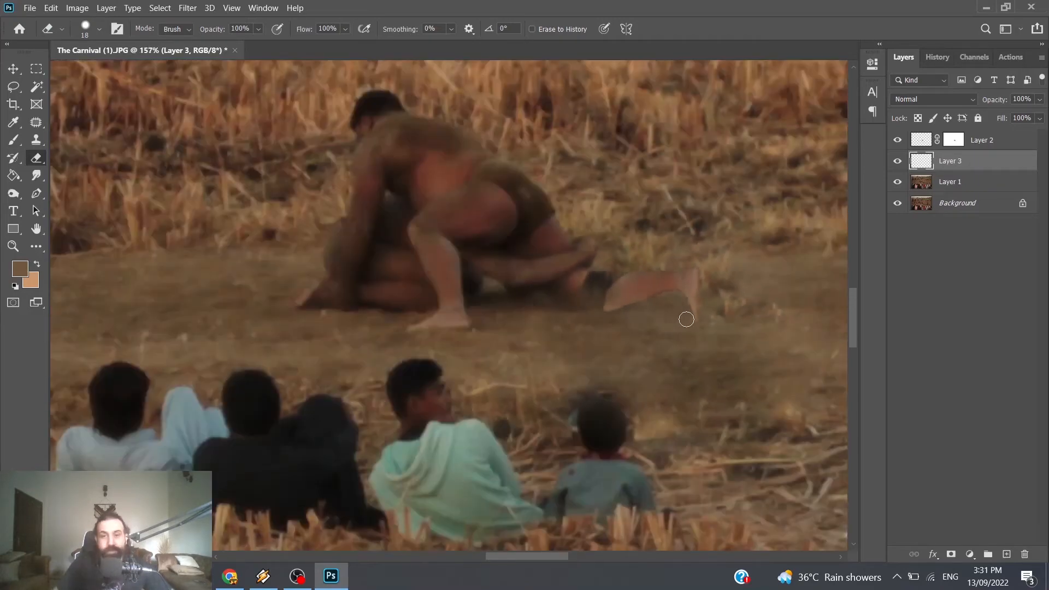
{"action": "scroll", "coordinate": [686, 320], "scroll_direction": "down", "scroll_amount": 3}
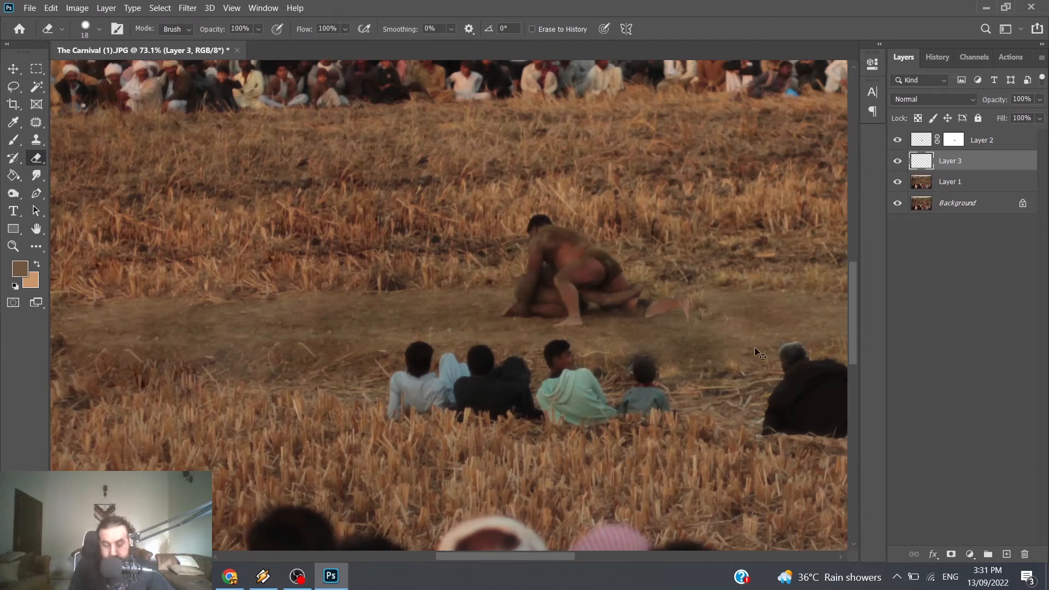
{"action": "key", "text": "ctrl+l"}
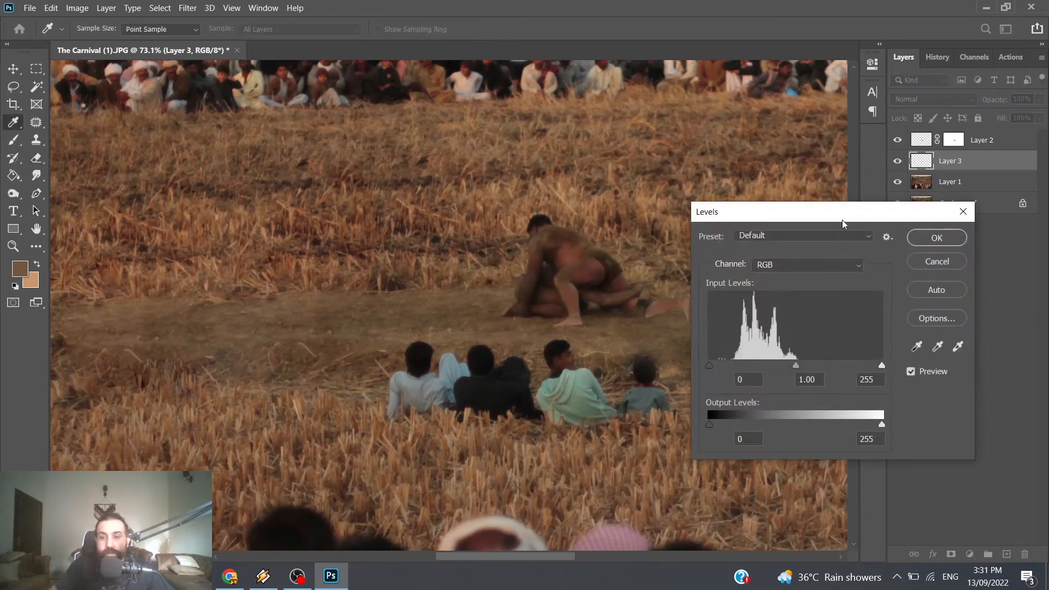
{"action": "left_click_drag", "start_coordinate": [841, 214], "coordinate": [336, 209]}
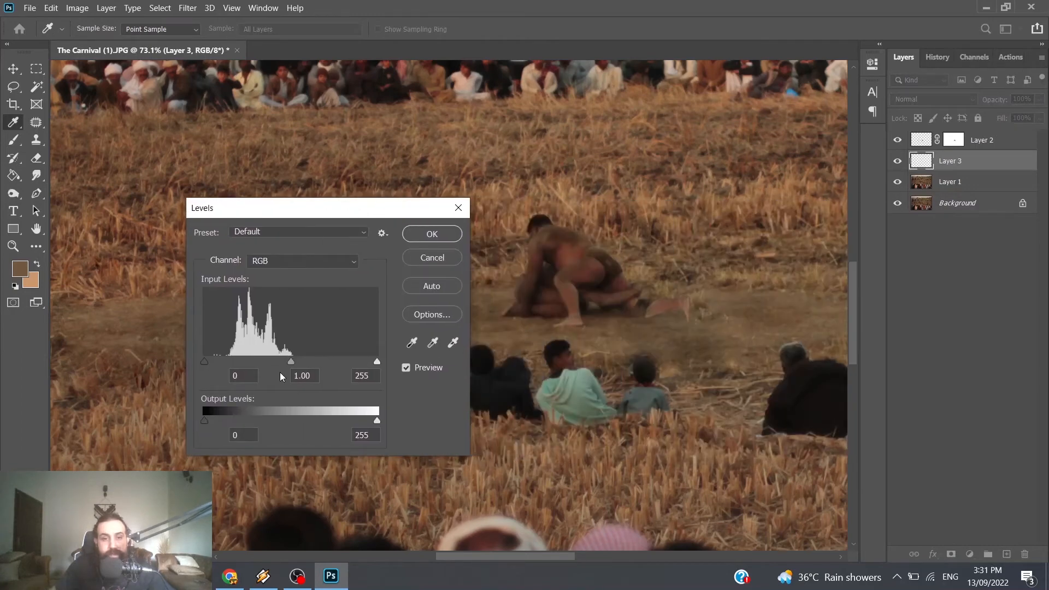
{"action": "mouse_move", "coordinate": [291, 363]}
{"action": "left_mouse_down"}
{"action": "mouse_move", "coordinate": [317, 363]}
{"action": "mouse_move", "coordinate": [303, 362]}
{"action": "left_mouse_up"}
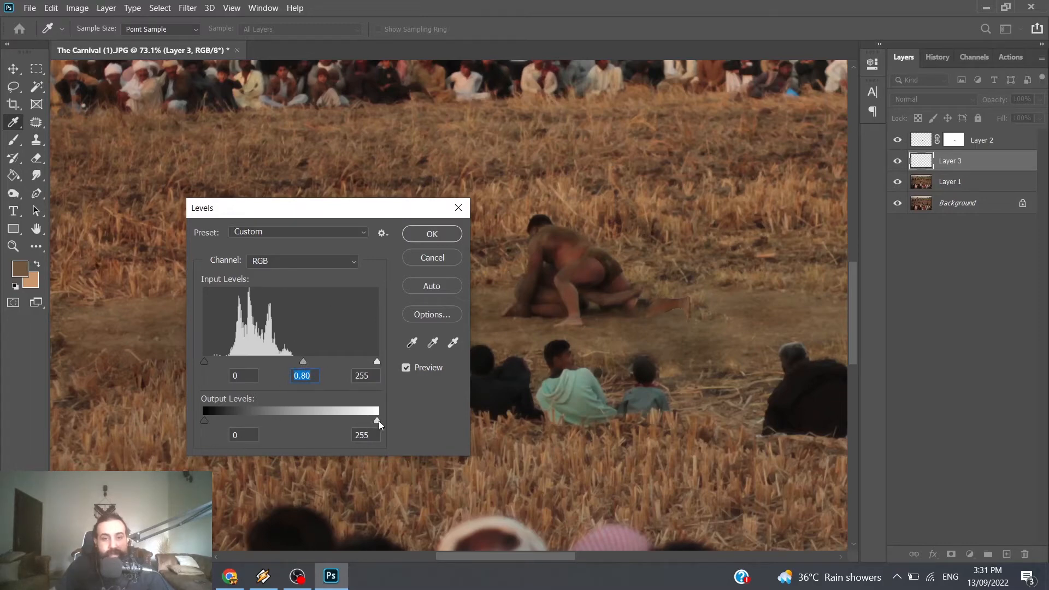
{"action": "left_click_drag", "start_coordinate": [377, 421], "coordinate": [356, 422]}
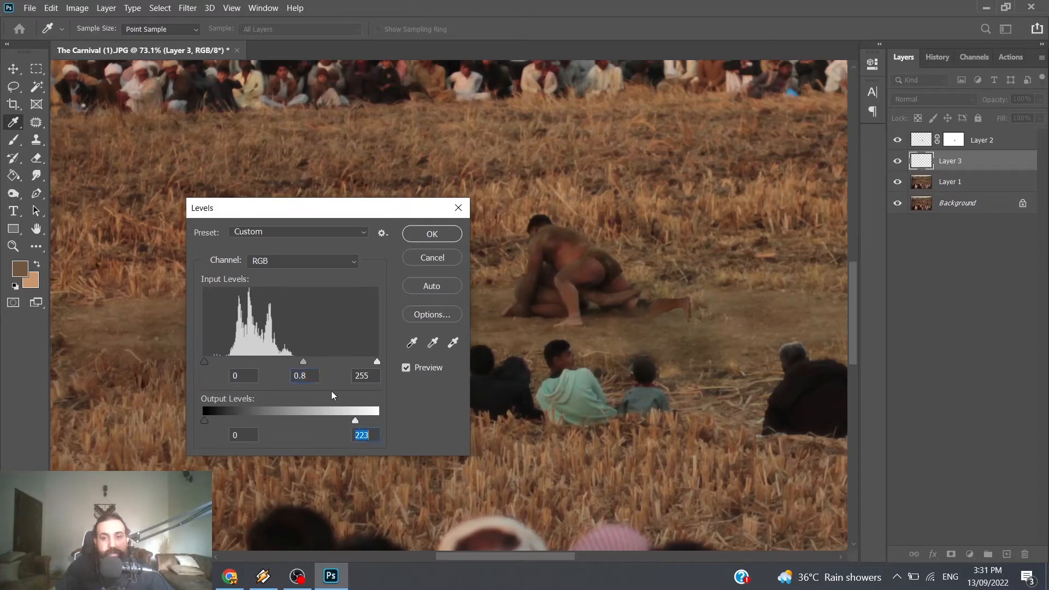
{"action": "left_click", "coordinate": [299, 365]}
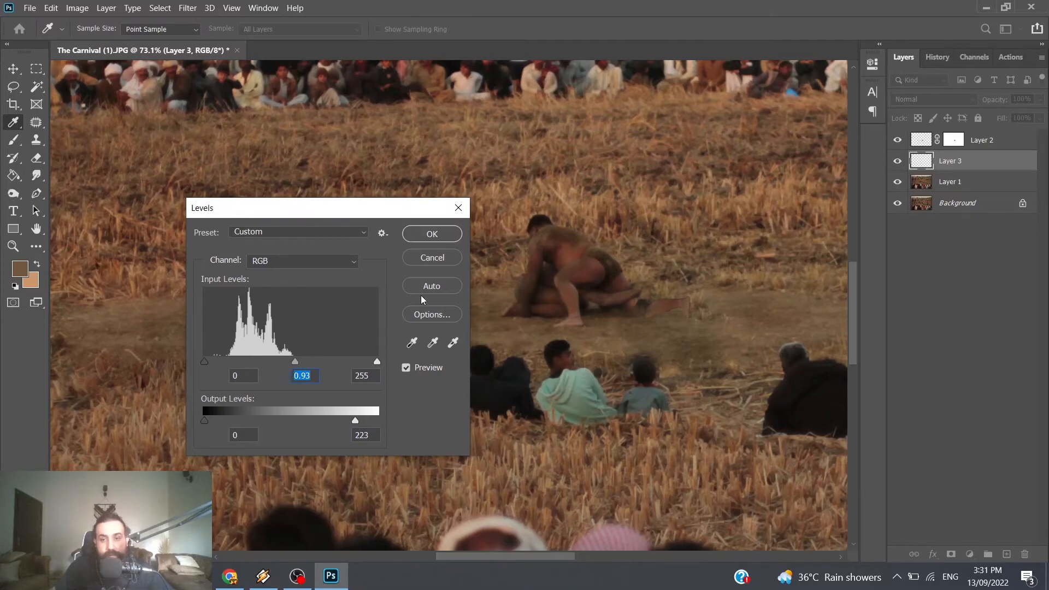
{"action": "left_click", "coordinate": [431, 233]}
{"action": "key", "text": "e"}
Step: Add a drop shadow to Layer 3 with angle 88°, distance 15 px, spread 0% and size 38 px
{"action": "scroll", "coordinate": [691, 300], "scroll_direction": "right", "scroll_amount": 2}
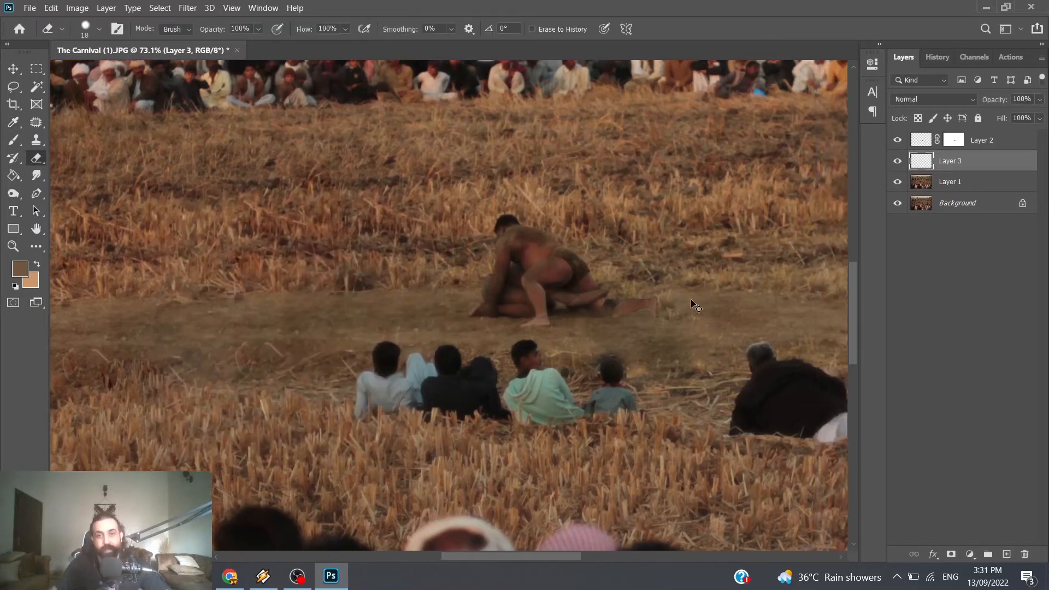
{"action": "scroll", "coordinate": [683, 299], "scroll_direction": "down", "scroll_amount": 1}
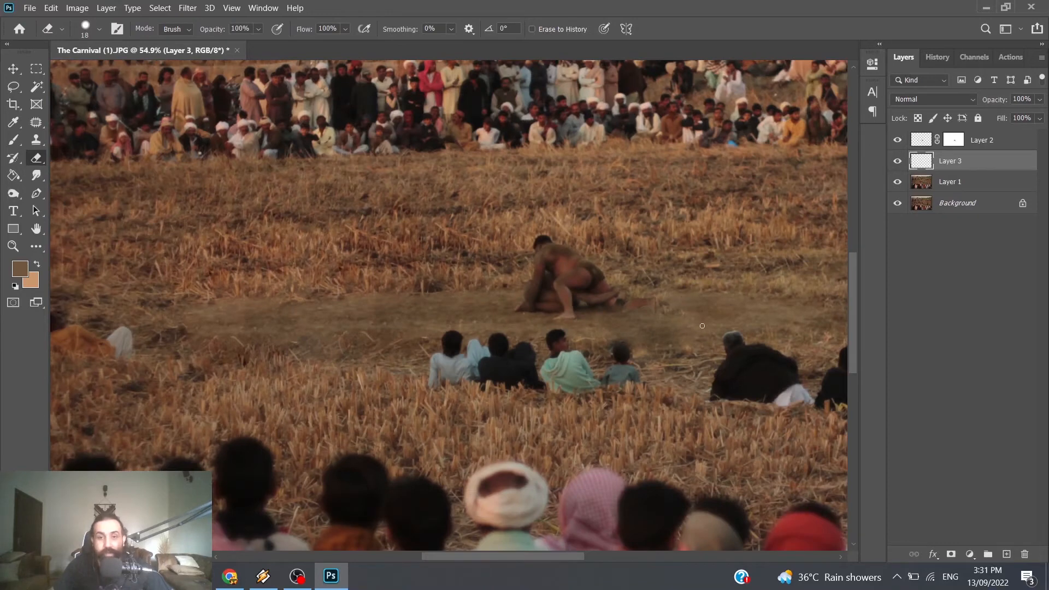
{"action": "scroll", "coordinate": [702, 325], "scroll_direction": "up", "scroll_amount": 3}
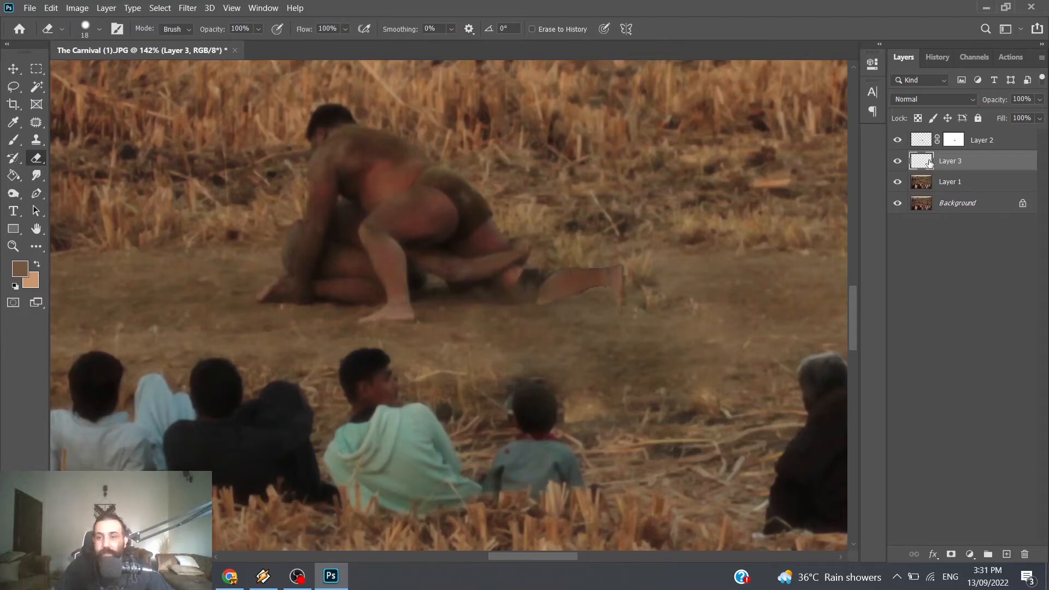
{"action": "left_click", "coordinate": [933, 555]}
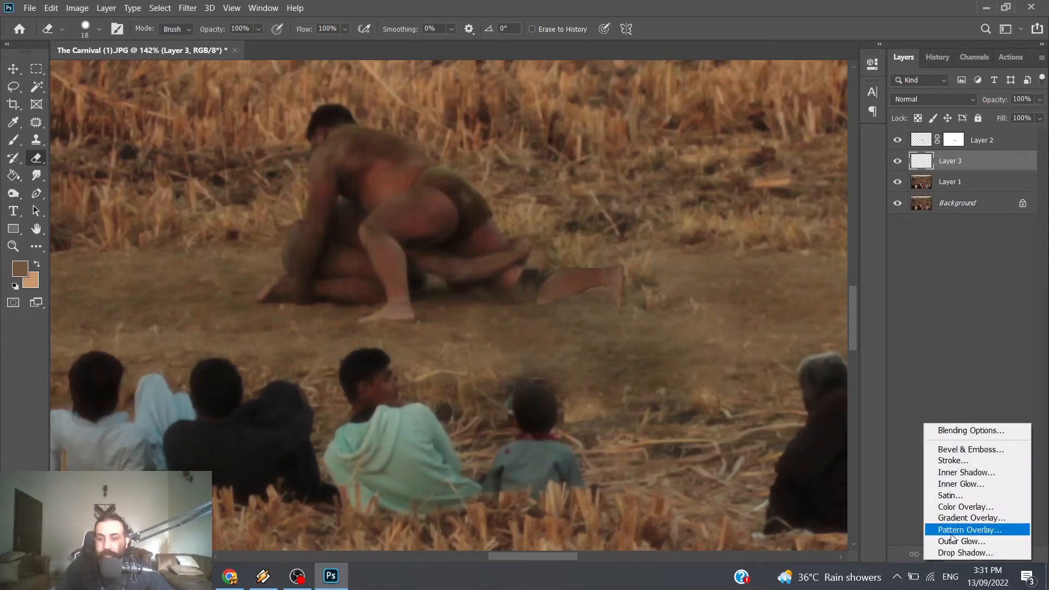
{"action": "left_click", "coordinate": [965, 553]}
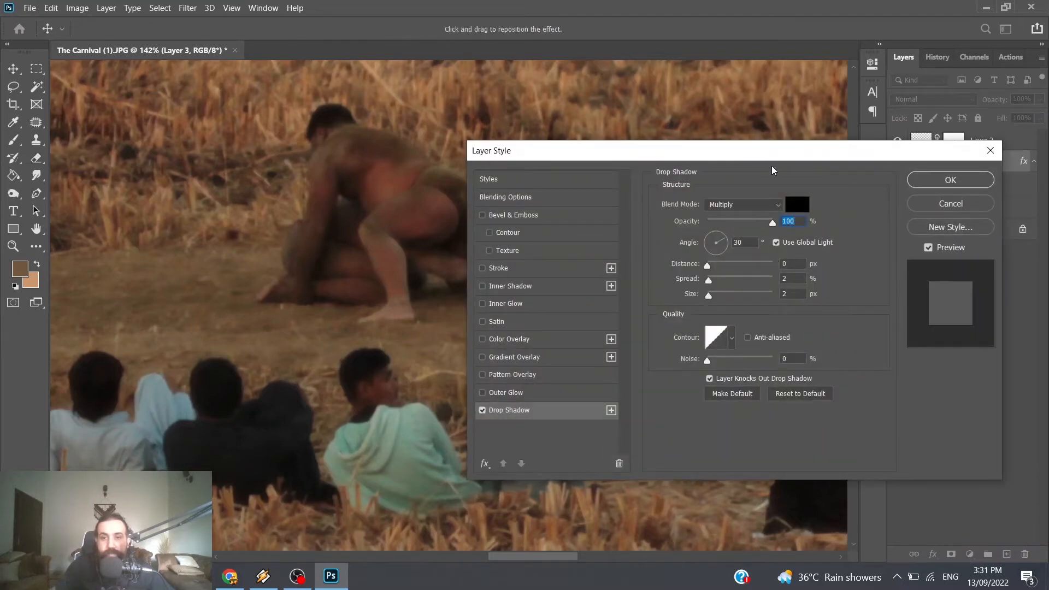
{"action": "left_click_drag", "start_coordinate": [560, 154], "coordinate": [155, 31]}
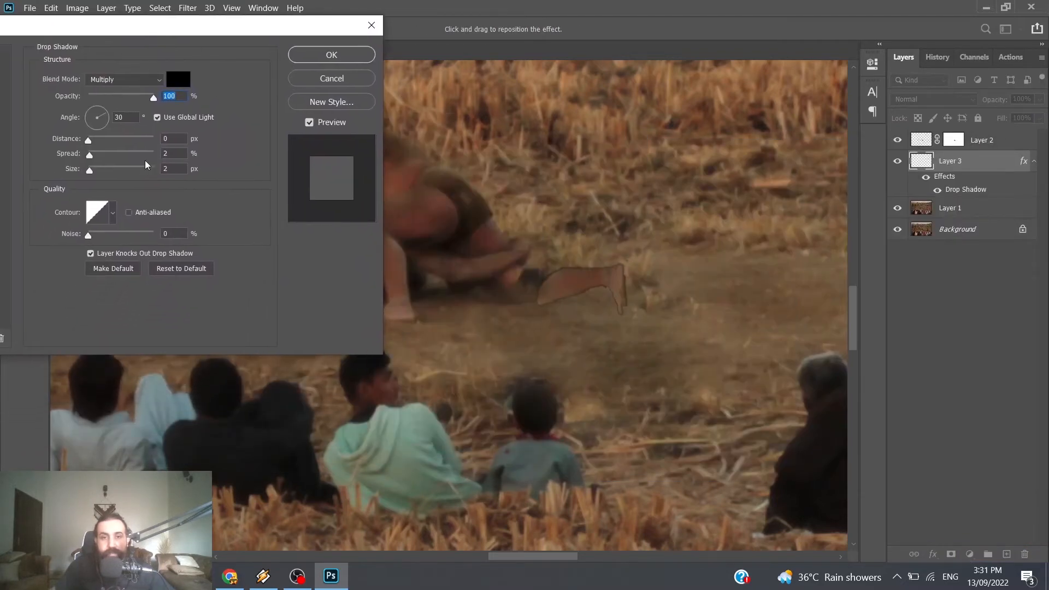
{"action": "left_click_drag", "start_coordinate": [102, 120], "coordinate": [97, 107]}
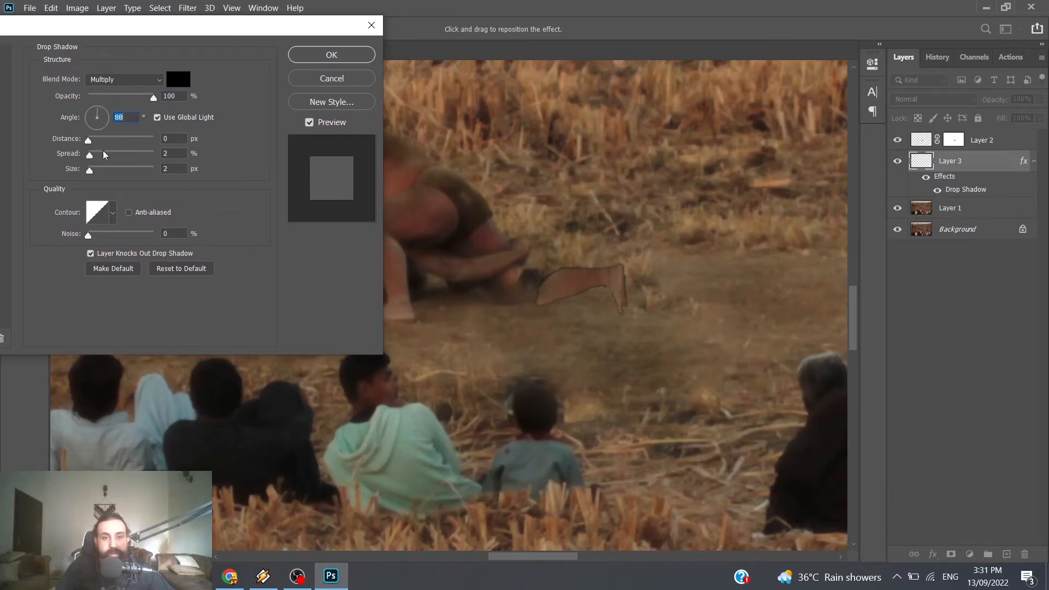
{"action": "left_click_drag", "start_coordinate": [95, 143], "coordinate": [103, 174]}
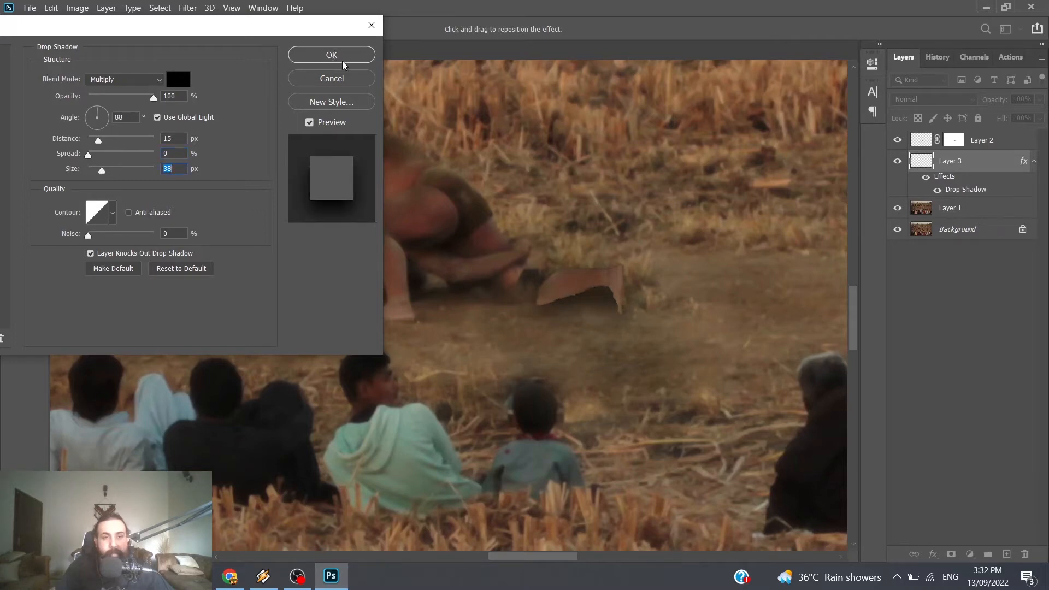
{"action": "left_click", "coordinate": [344, 61]}
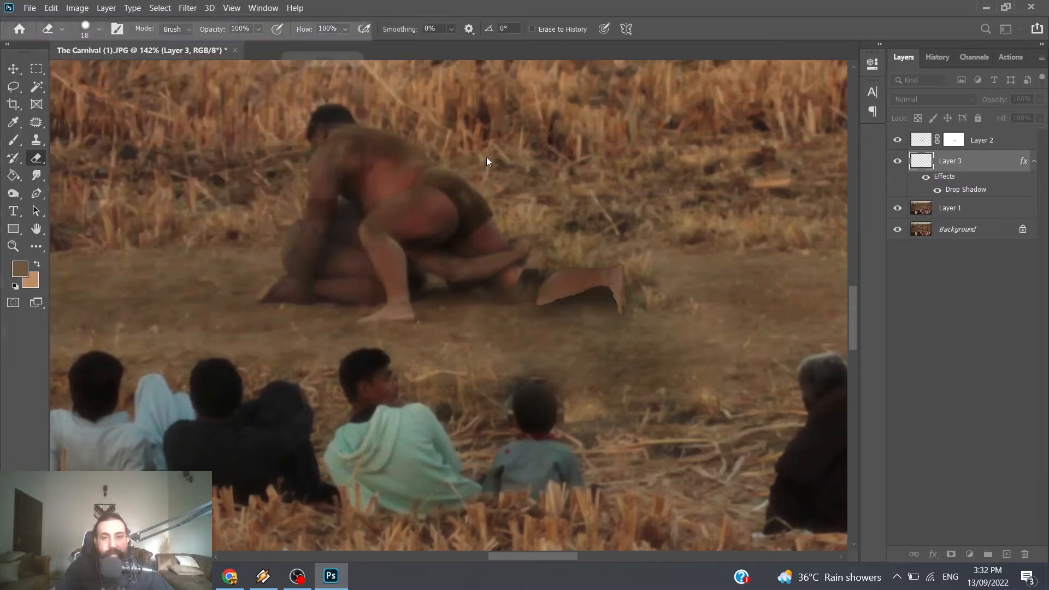
Step: Convert Layer 3's drop shadow effect into its own separate layer
{"action": "right_click", "coordinate": [970, 189]}
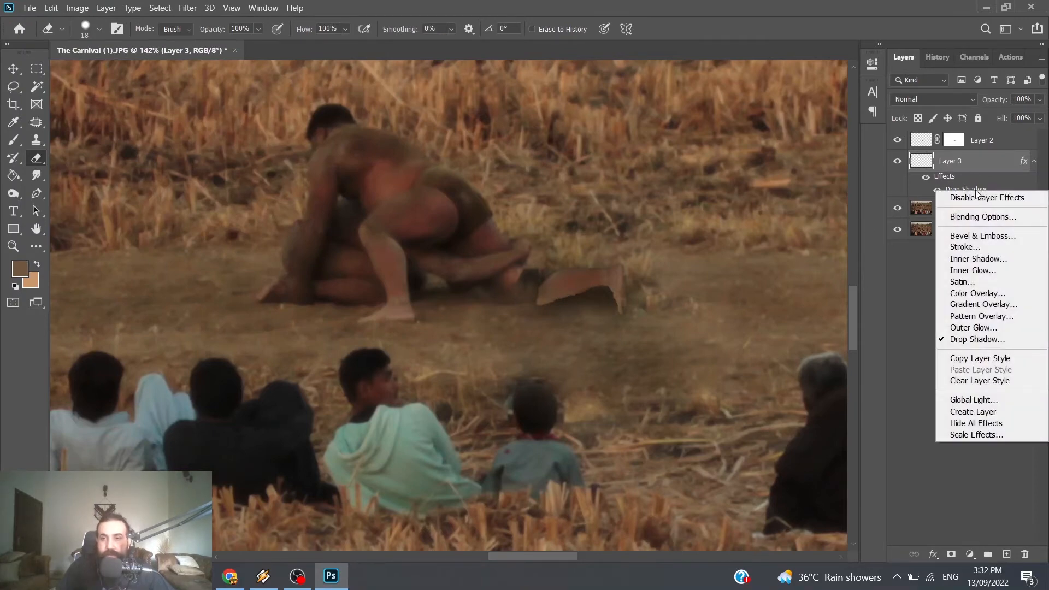
{"action": "left_click", "coordinate": [989, 417]}
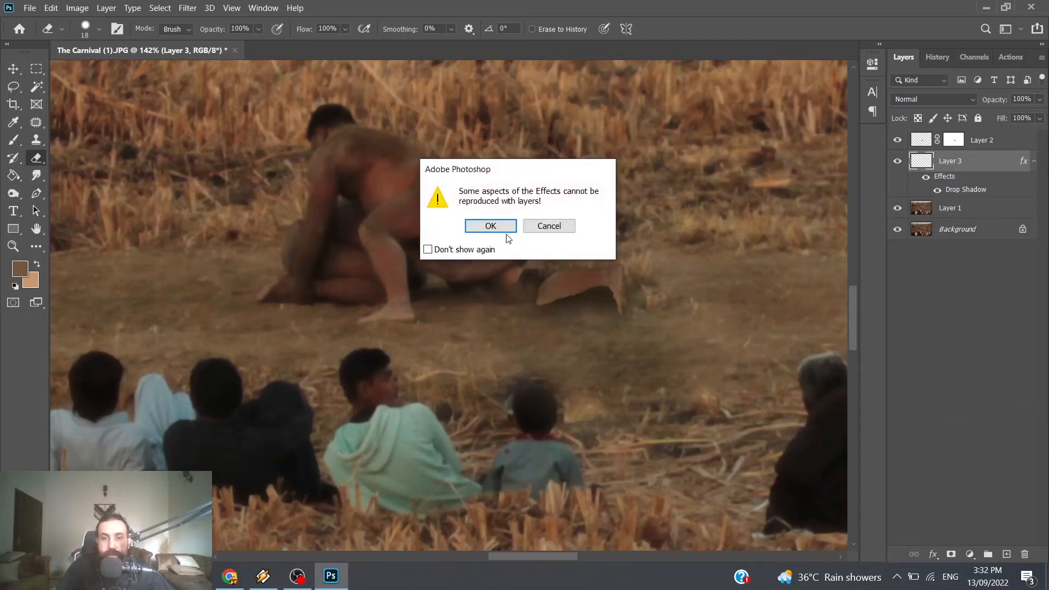
{"action": "left_click", "coordinate": [507, 228]}
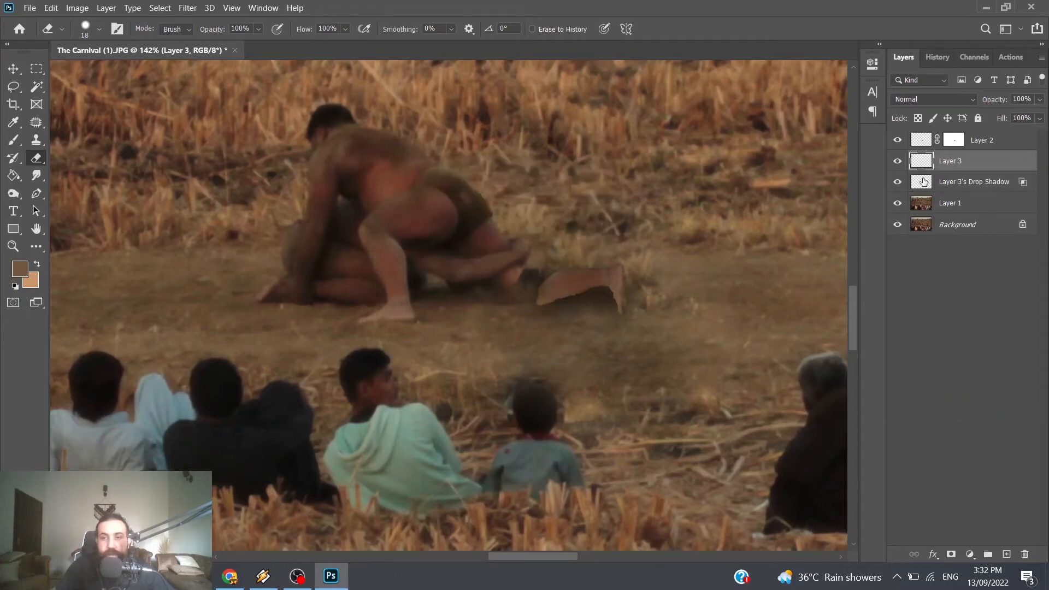
{"action": "left_click", "coordinate": [897, 183]}
{"action": "left_click", "coordinate": [897, 183]}
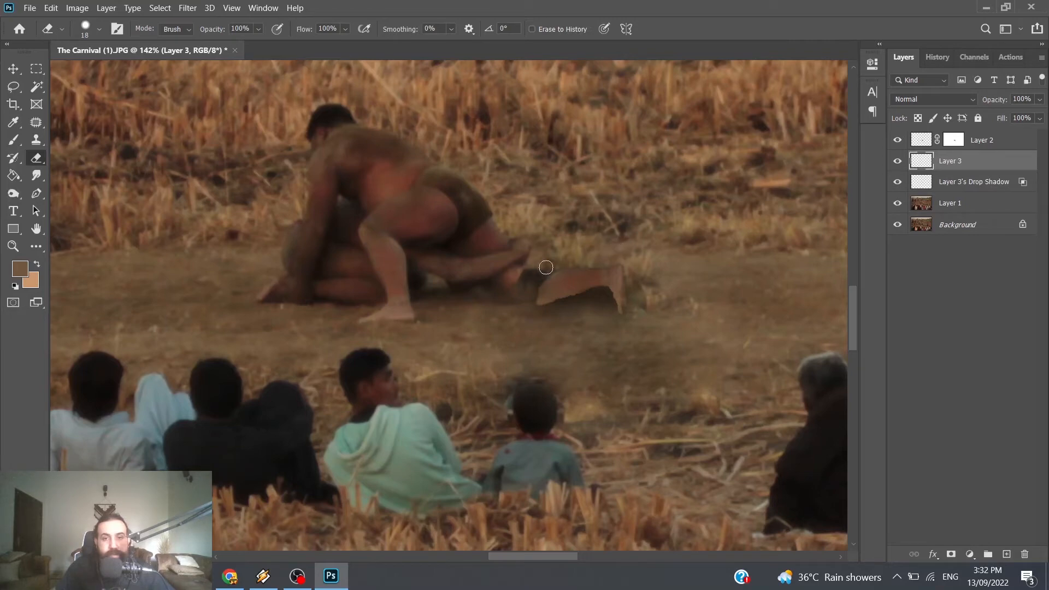
{"action": "left_click_drag", "start_coordinate": [546, 267], "coordinate": [619, 271]}
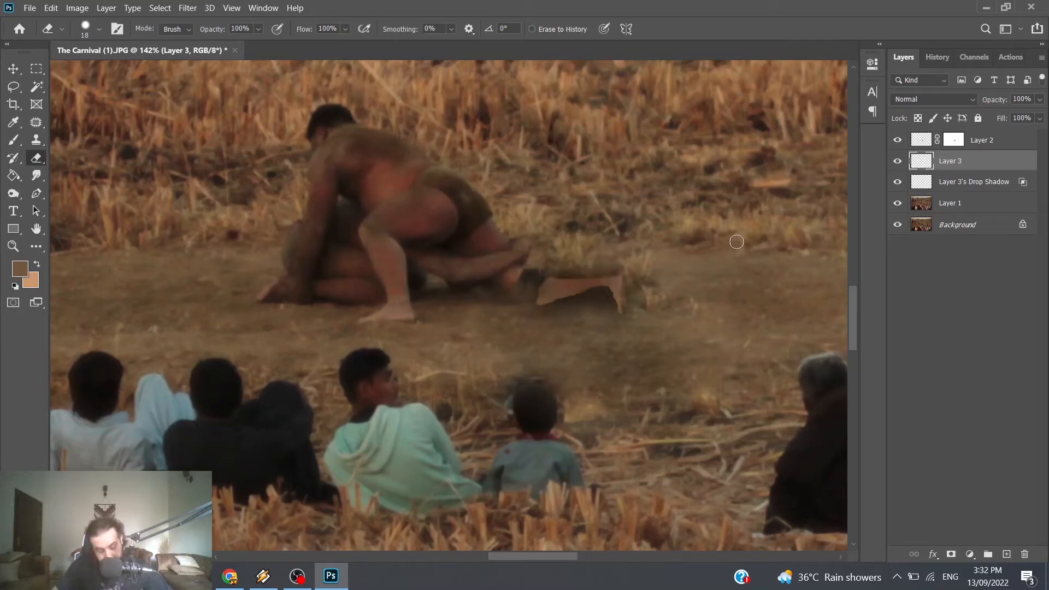
Step: Erase the excess drop shadow below the copied leg and foot with a soft round 61 px eraser at 0% hardness
{"action": "key", "text": "alt+bracketleft"}
{"action": "right_click", "coordinate": [581, 271]}
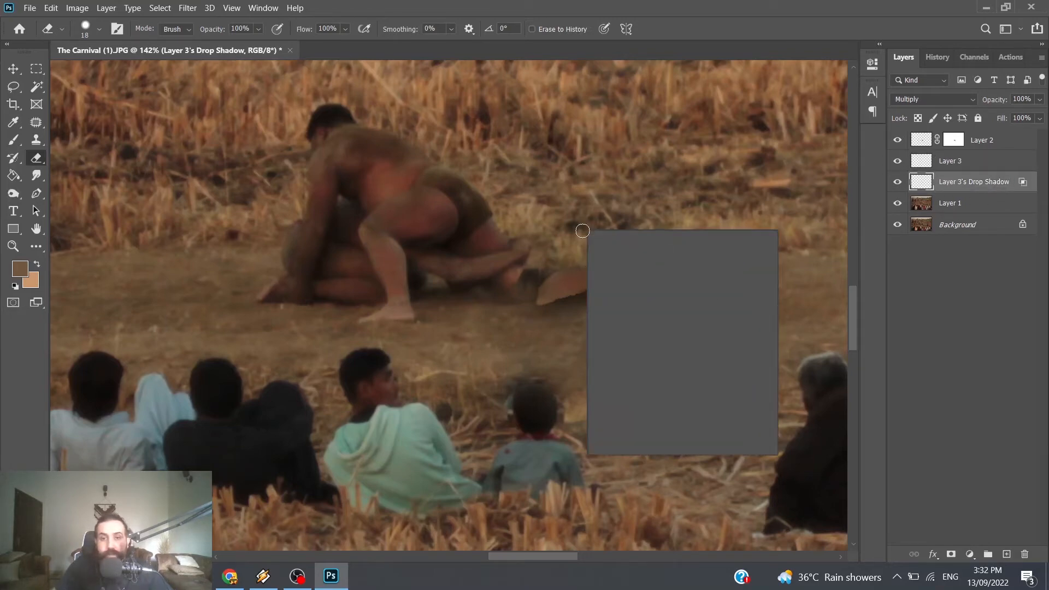
{"action": "left_click_drag", "start_coordinate": [669, 265], "coordinate": [650, 297]}
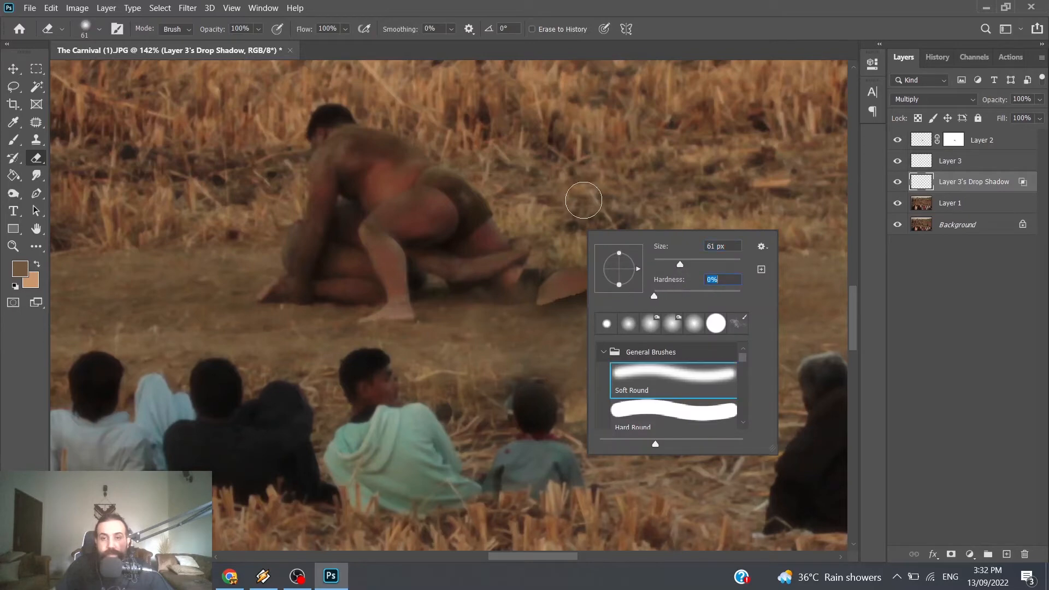
{"action": "left_click", "coordinate": [546, 250]}
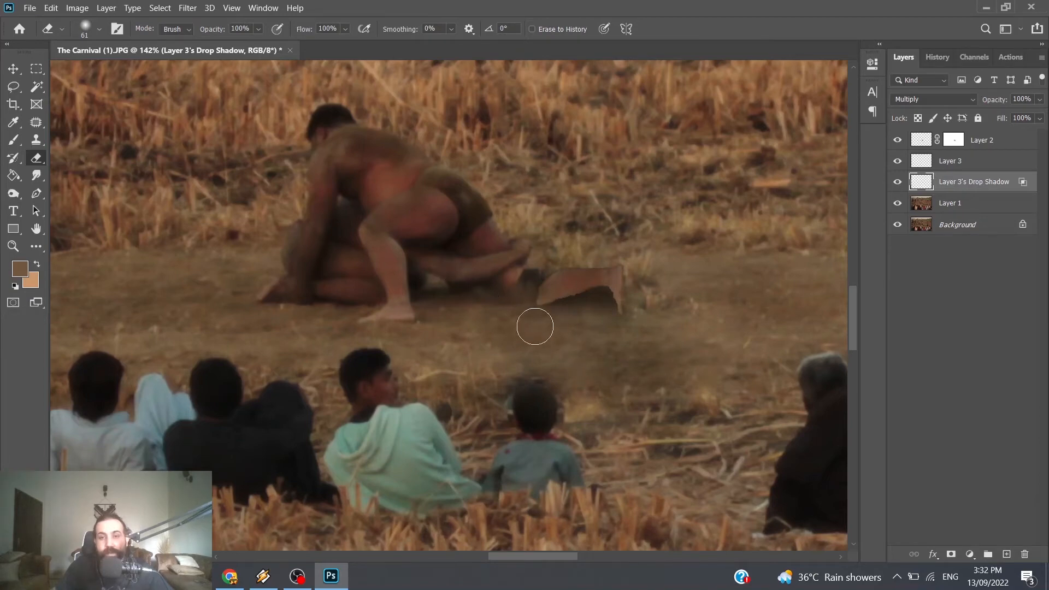
{"action": "left_click_drag", "start_coordinate": [616, 322], "coordinate": [491, 328]}
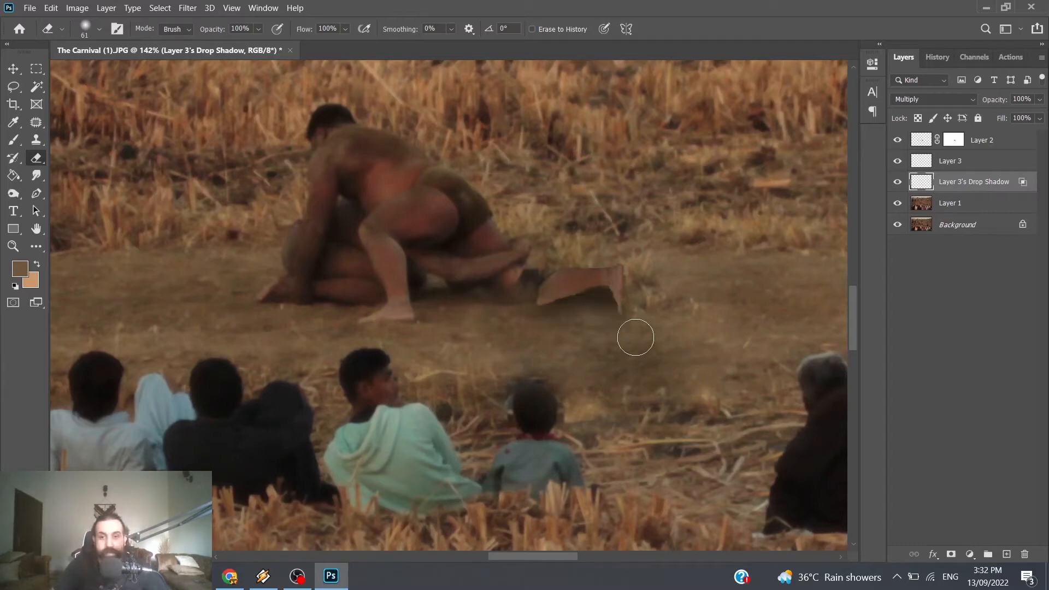
{"action": "mouse_move", "coordinate": [627, 305]}
{"action": "left_mouse_down"}
{"action": "mouse_move", "coordinate": [689, 360]}
{"action": "mouse_move", "coordinate": [605, 317]}
{"action": "left_mouse_up"}
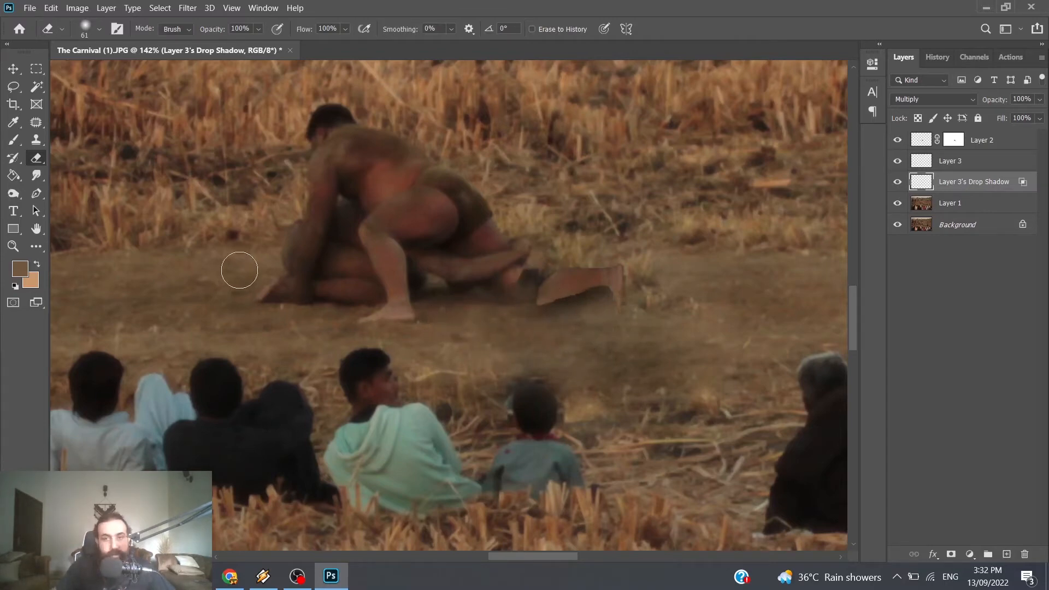
Step: Darken the copied leg on Layer 3 with the Burn tool, using the Midtones range and a 73 px brush
{"action": "left_click", "coordinate": [938, 164]}
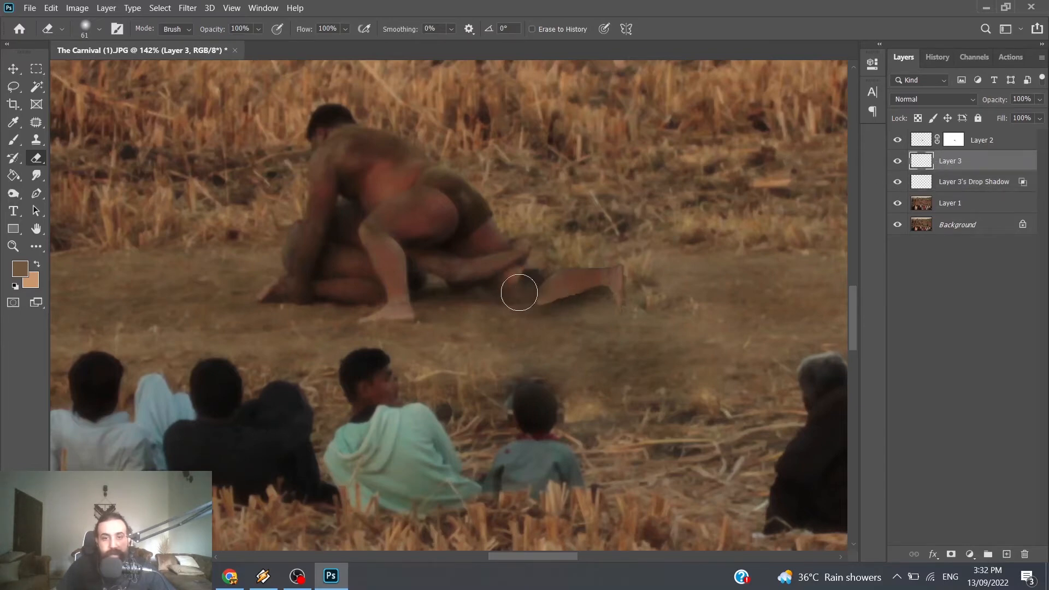
{"action": "left_click", "coordinate": [13, 193]}
{"action": "left_click", "coordinate": [208, 31]}
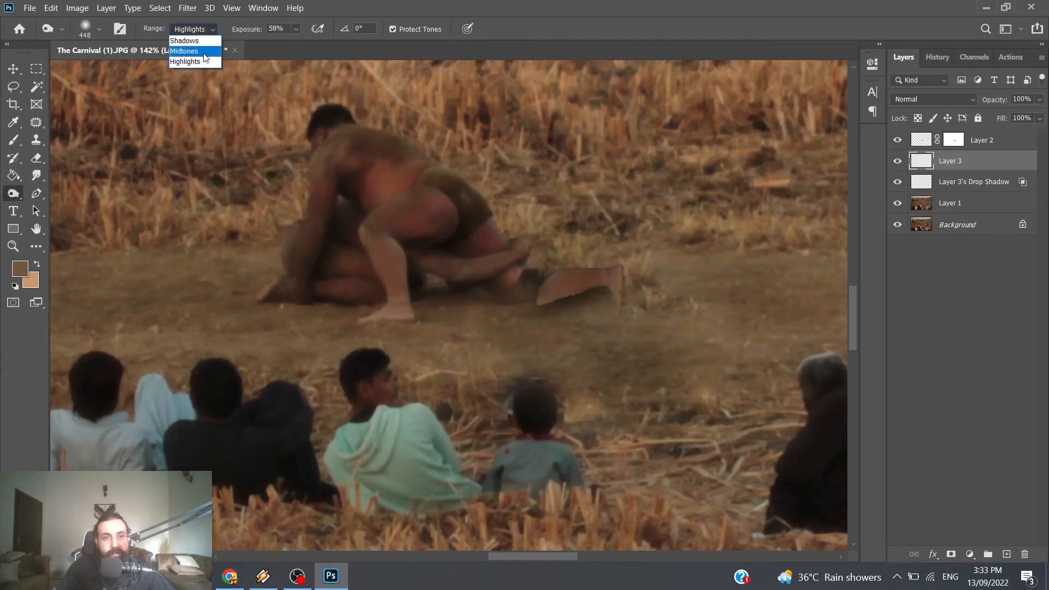
{"action": "left_click", "coordinate": [191, 47]}
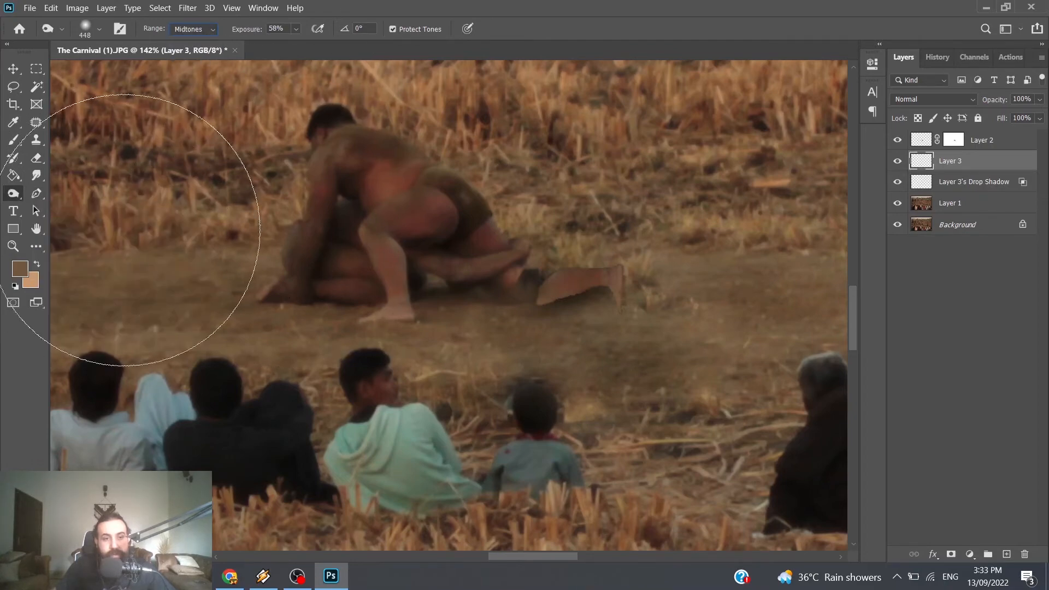
{"action": "right_click", "coordinate": [466, 220]}
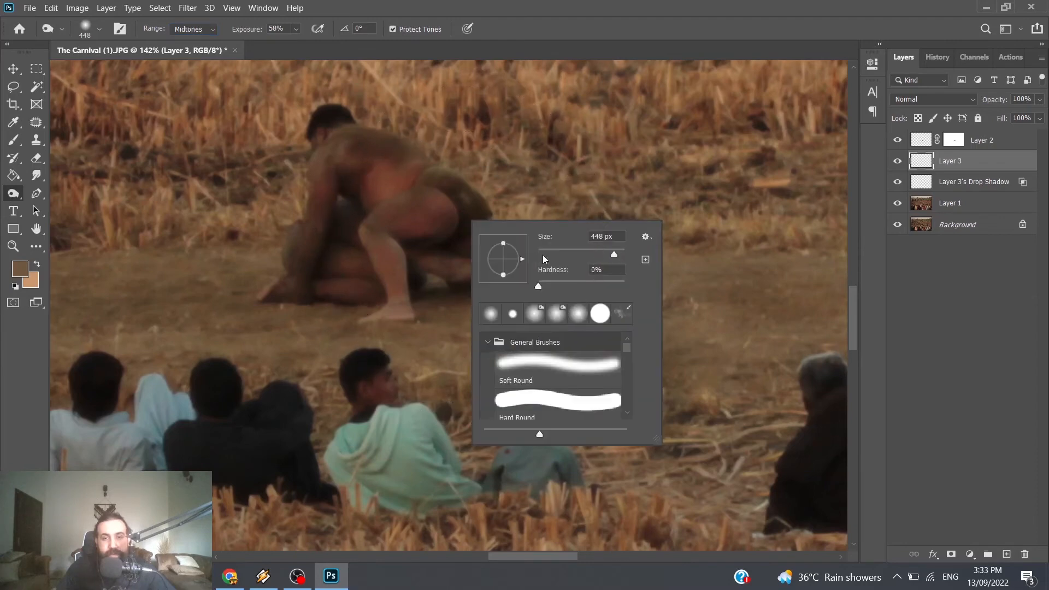
{"action": "left_click", "coordinate": [570, 251]}
{"action": "left_click", "coordinate": [599, 142]}
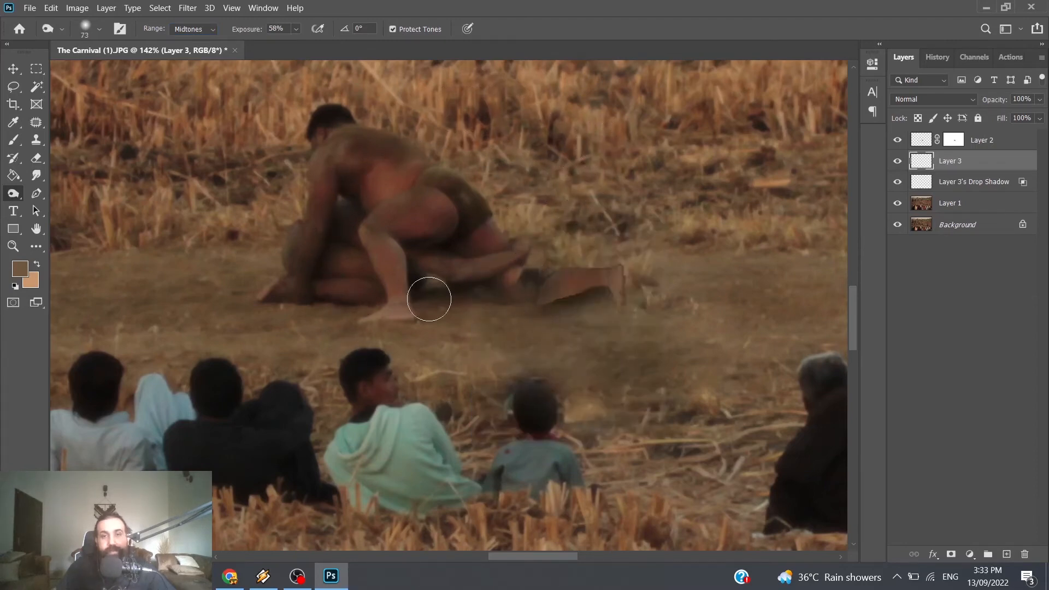
Step: Burn the copied leg further with the Shadows range at 13% exposure to match the wrestlers' tone
{"action": "left_click", "coordinate": [210, 31]}
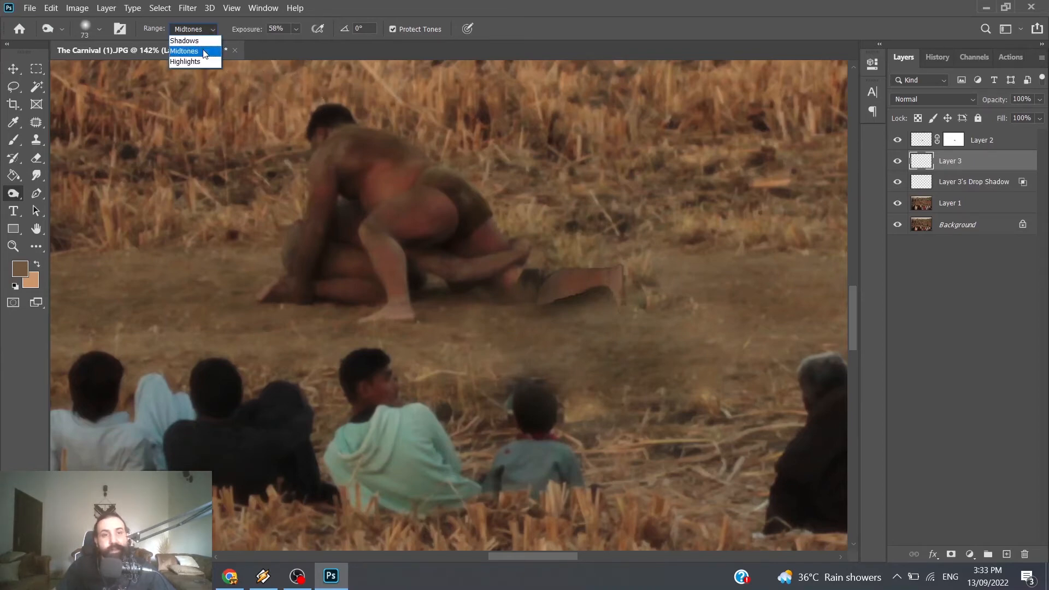
{"action": "left_click", "coordinate": [189, 39]}
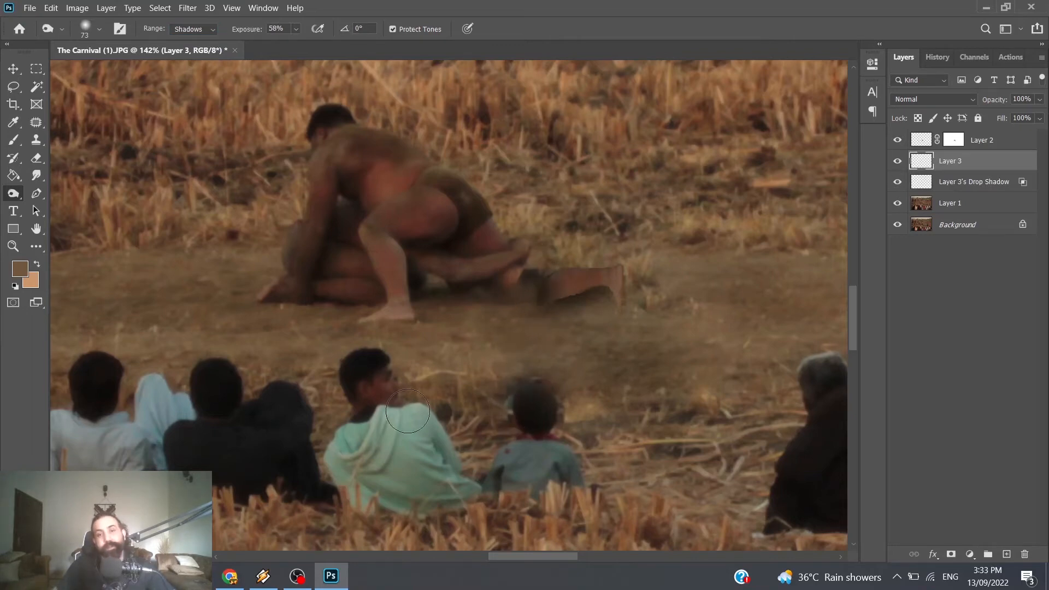
{"action": "left_click_drag", "start_coordinate": [296, 29], "coordinate": [281, 39]}
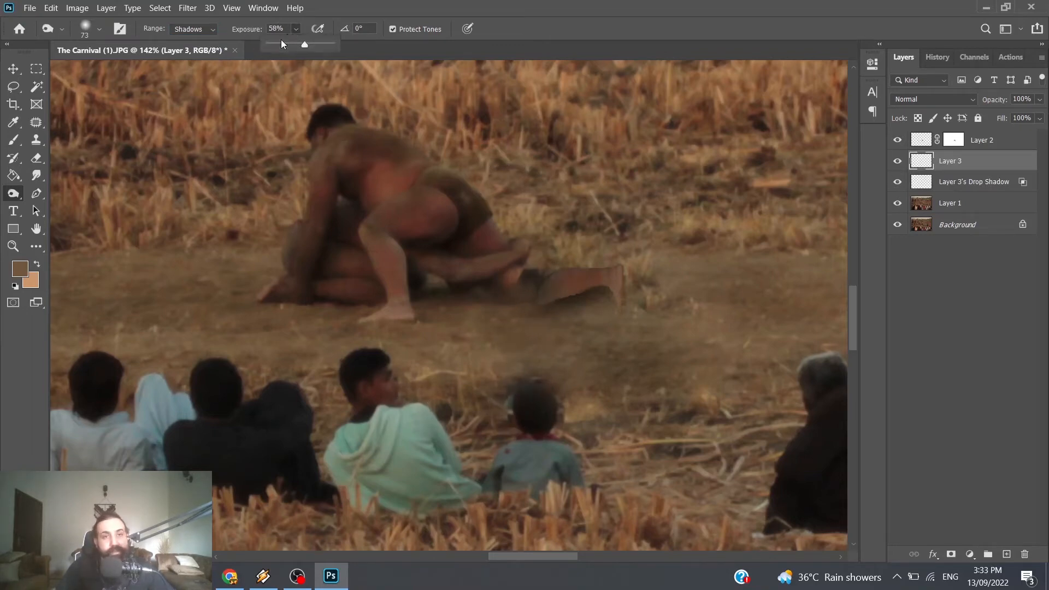
{"action": "left_click", "coordinate": [531, 327]}
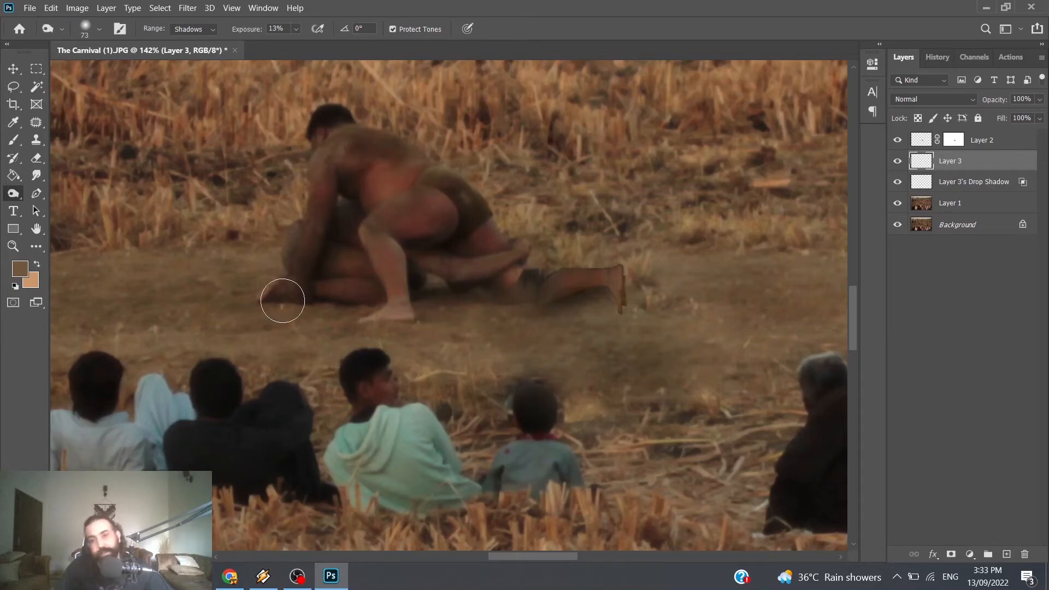
Step: Soften the copied leg's hard edges and foot with the 61 px eraser and check the blend in the whole photo
{"action": "left_click", "coordinate": [36, 158]}
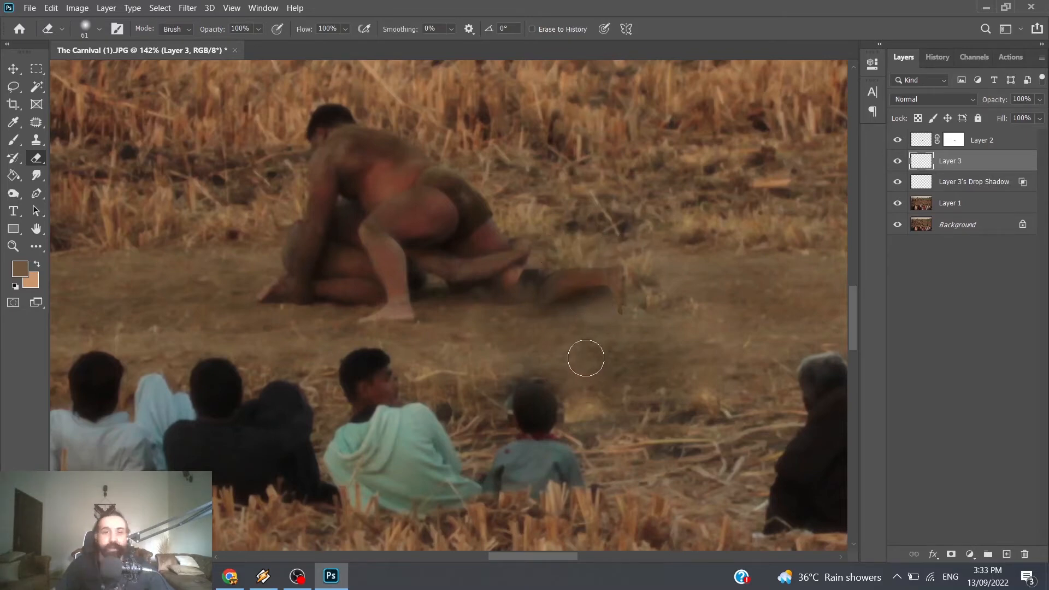
{"action": "scroll", "coordinate": [595, 353], "scroll_direction": "down", "scroll_amount": 3}
{"action": "scroll", "coordinate": [594, 356], "scroll_direction": "down", "scroll_amount": 2}
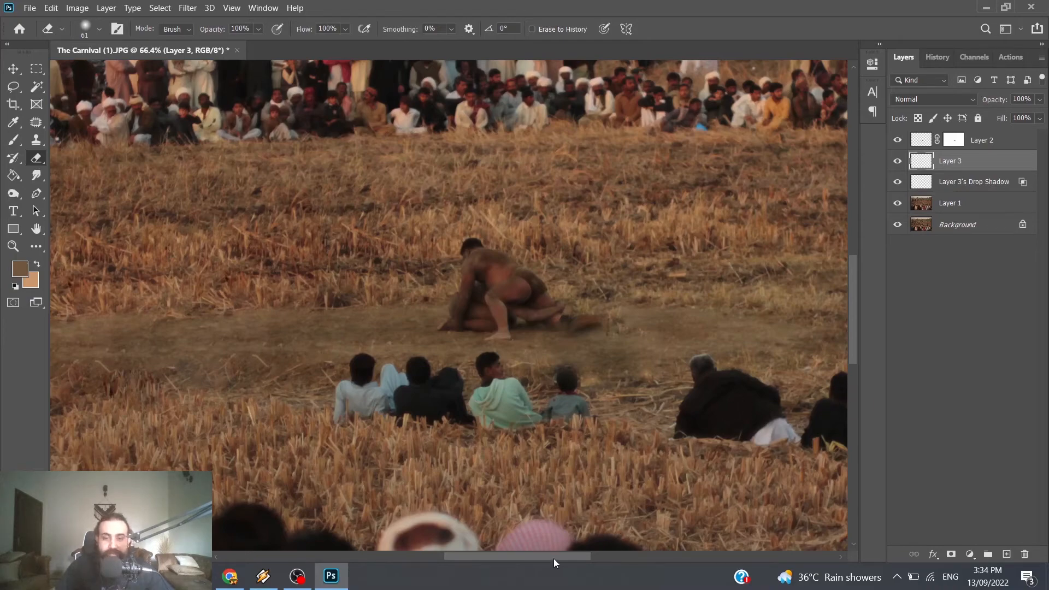
{"action": "left_click_drag", "start_coordinate": [553, 558], "coordinate": [573, 557]}
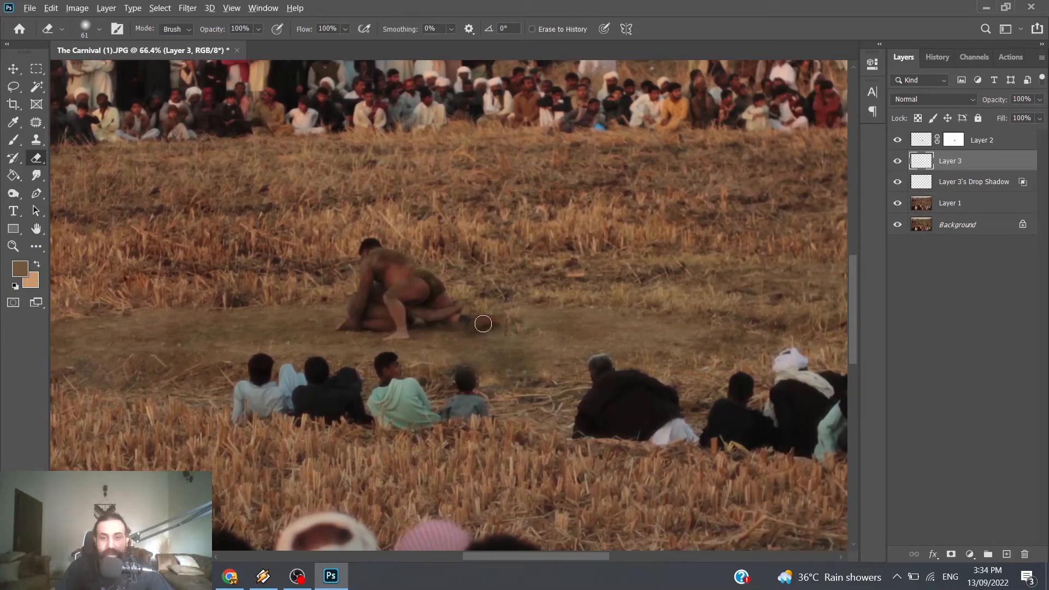
{"action": "scroll", "coordinate": [483, 324], "scroll_direction": "down", "scroll_amount": 3}
{"action": "scroll", "coordinate": [506, 333], "scroll_direction": "down", "scroll_amount": 1}
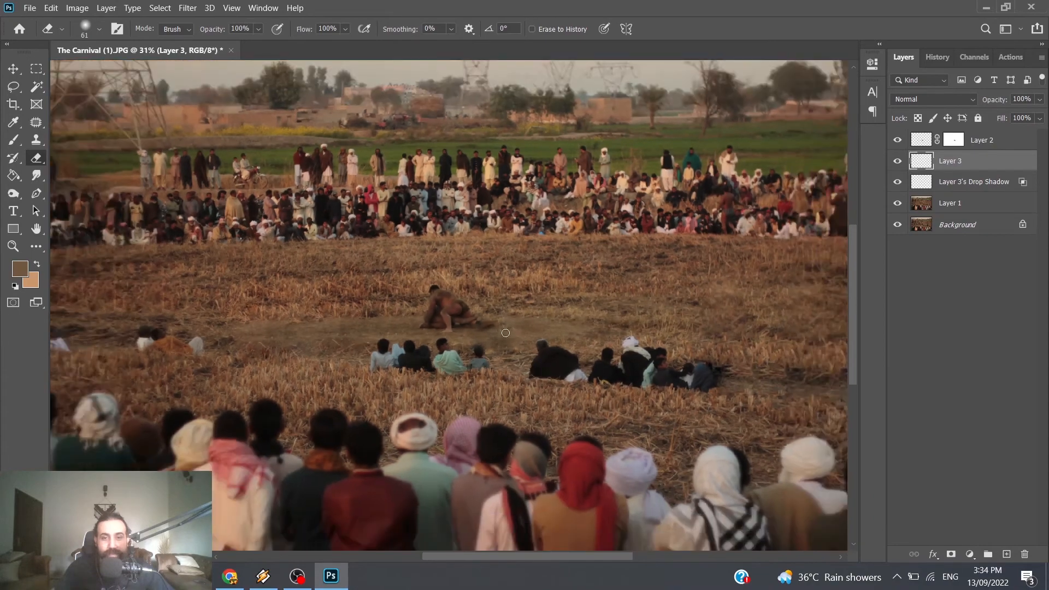
{"action": "scroll", "coordinate": [559, 374], "scroll_direction": "down", "scroll_amount": 1}
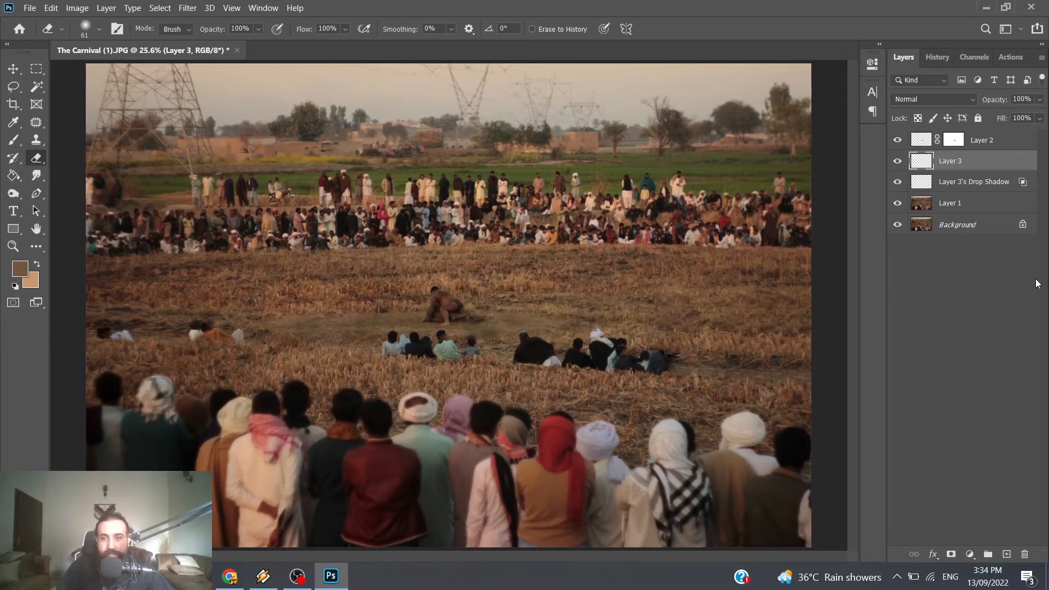
Step: Save the layered document in Photoshop format as The Carnival (1).psd
{"action": "left_click", "coordinate": [960, 207]}
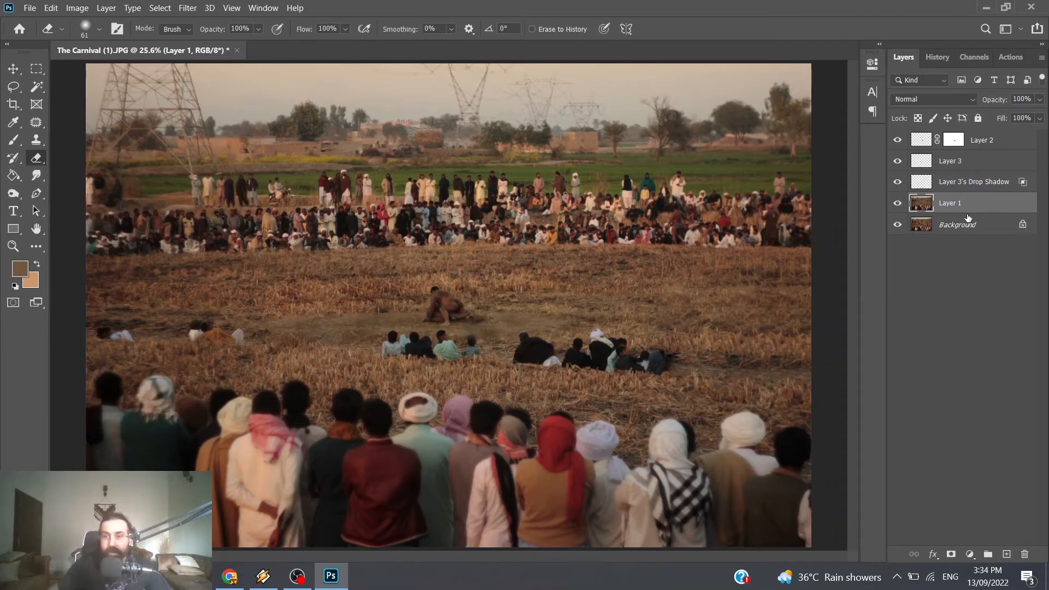
{"action": "left_click", "coordinate": [949, 263]}
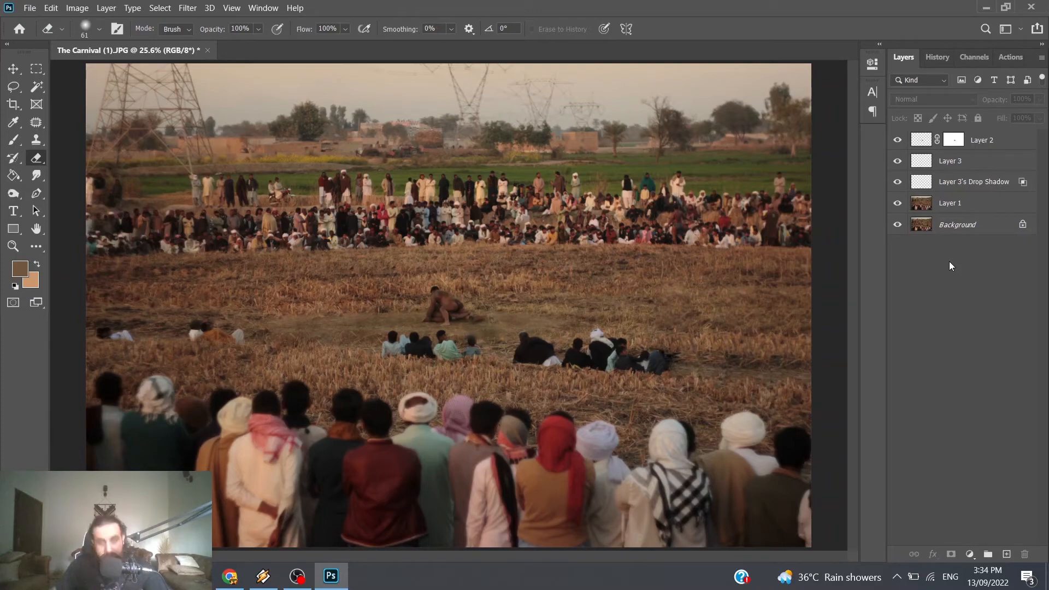
{"action": "key", "text": "ctrl+shift+s"}
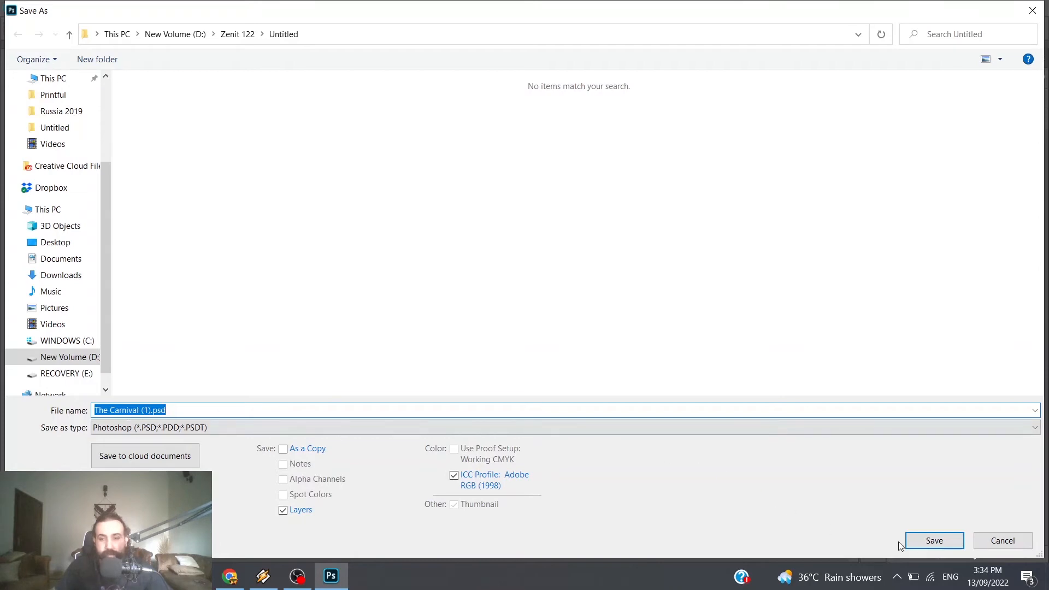
{"action": "left_click", "coordinate": [932, 542]}
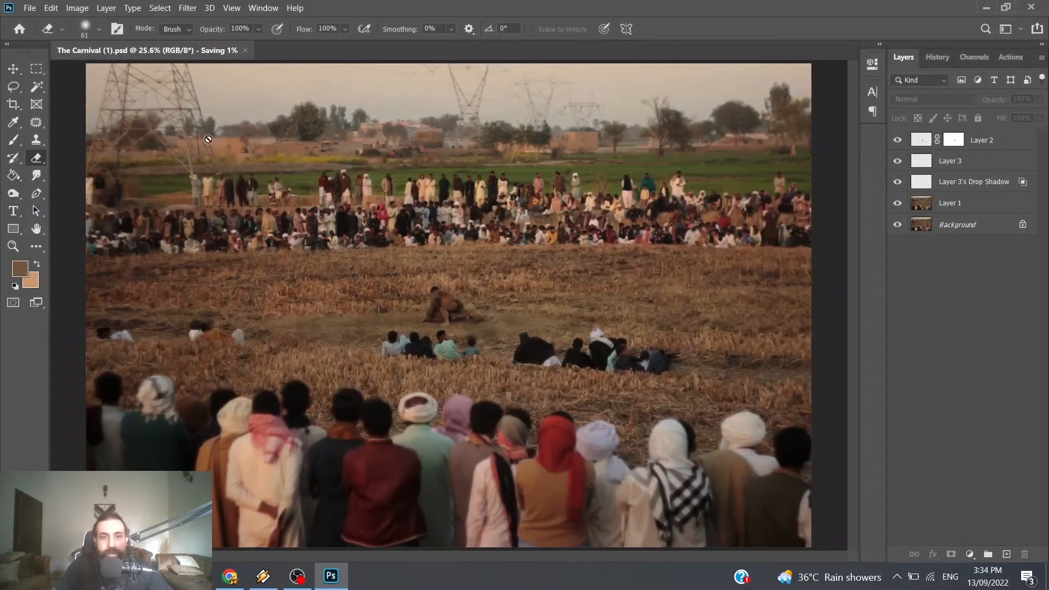
Step: Flatten the image, duplicate the resulting background layer and set the copy's blend mode to Screen
{"action": "right_click", "coordinate": [968, 232]}
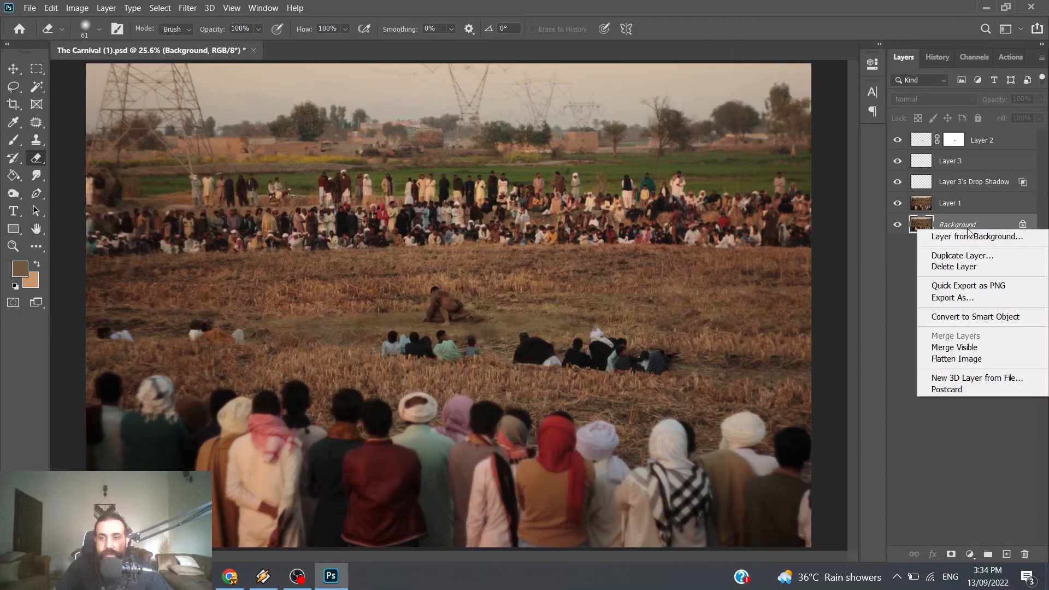
{"action": "left_click", "coordinate": [970, 361]}
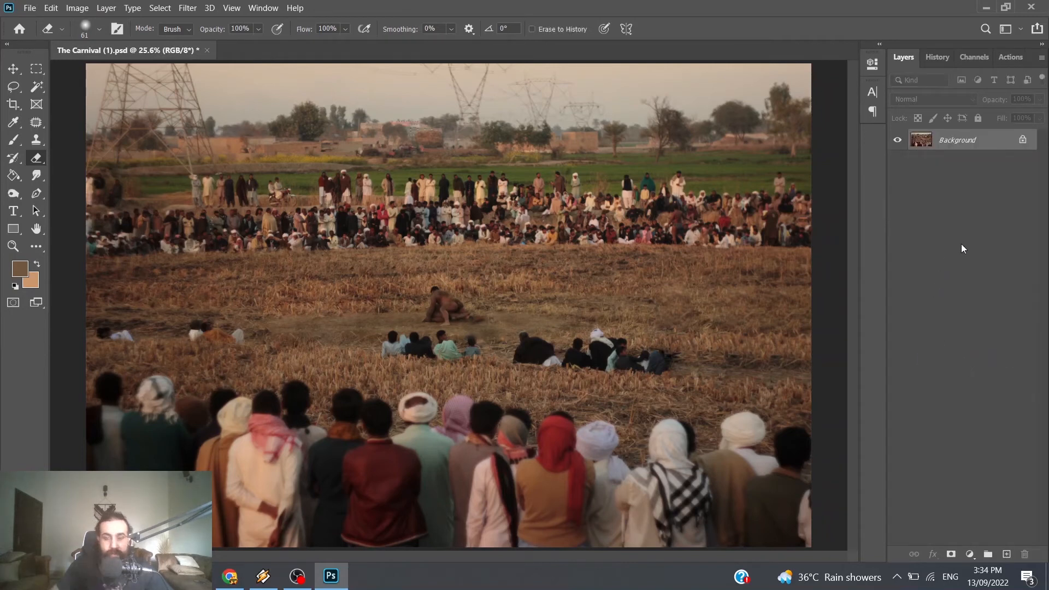
{"action": "key", "text": "ctrl+j"}
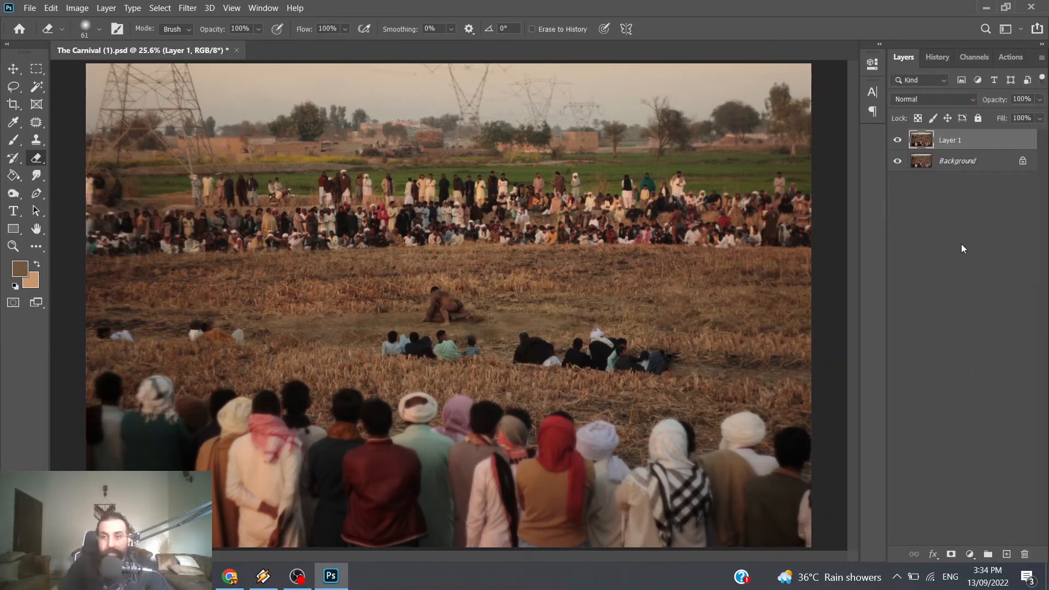
{"action": "left_click", "coordinate": [936, 100]}
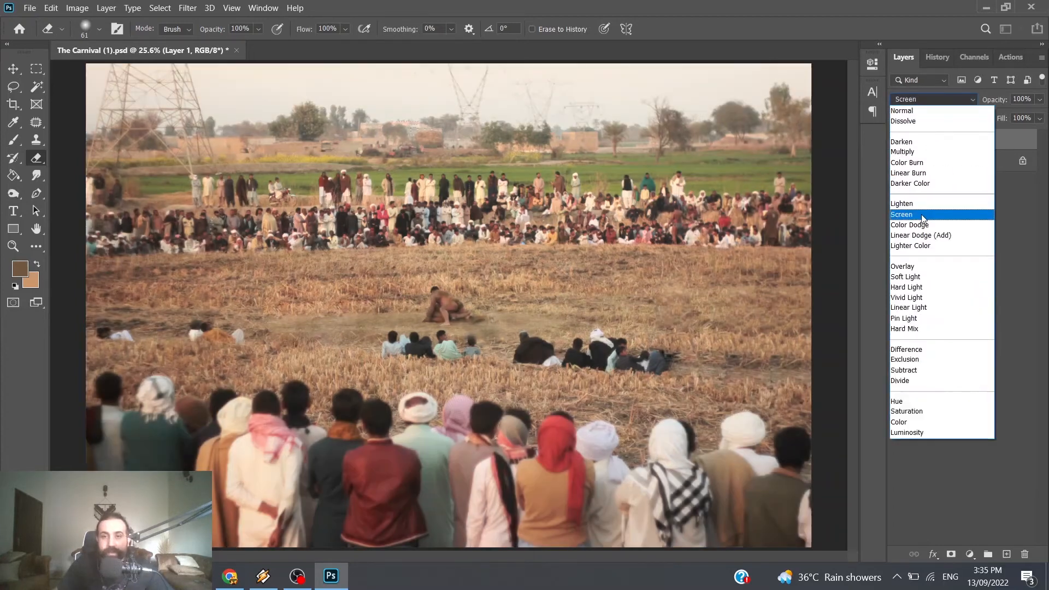
{"action": "left_click", "coordinate": [921, 215]}
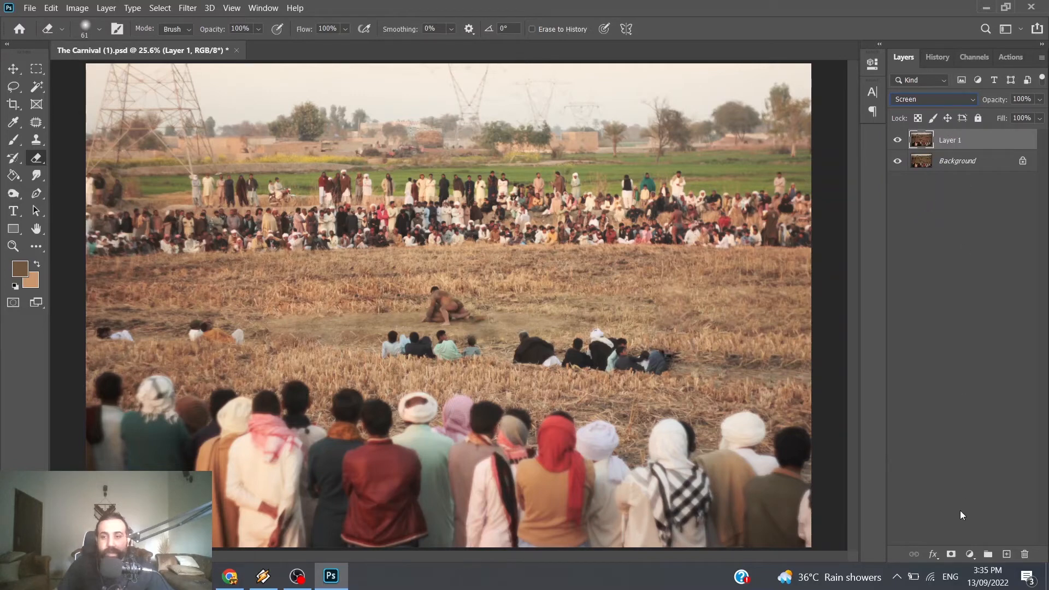
Step: Add a layer mask to the Screen layer and draw a black-to-white radial gradient outward from the wrestlers
{"action": "left_click", "coordinate": [951, 554]}
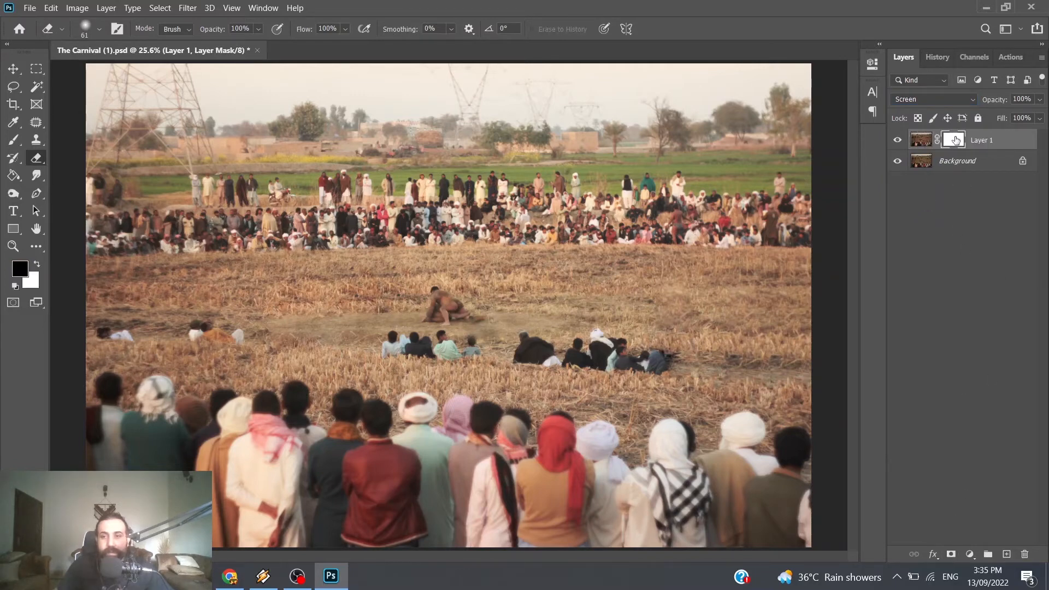
{"action": "left_click", "coordinate": [16, 177]}
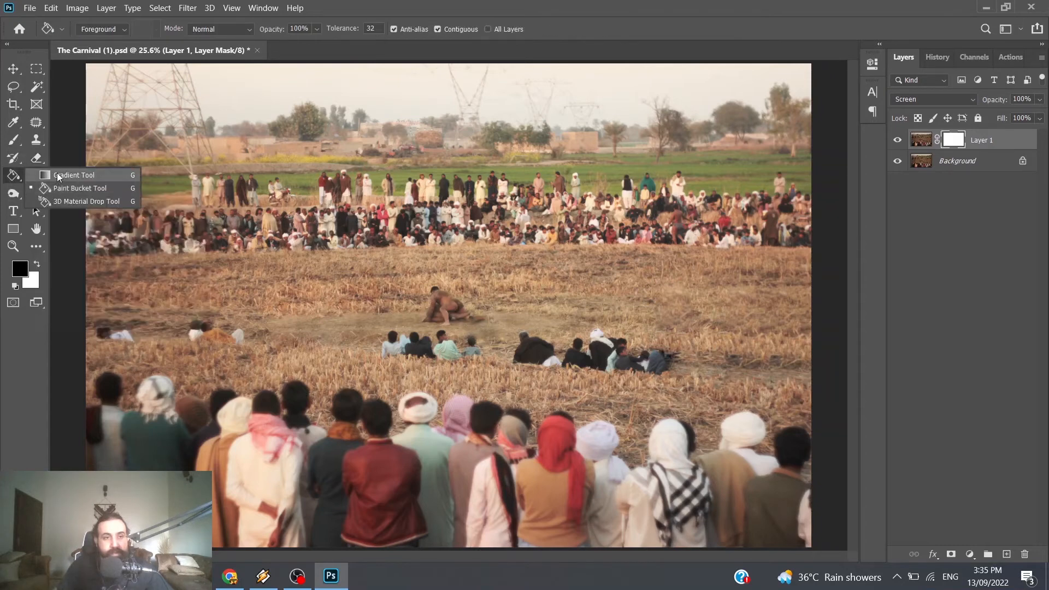
{"action": "left_click", "coordinate": [79, 175]}
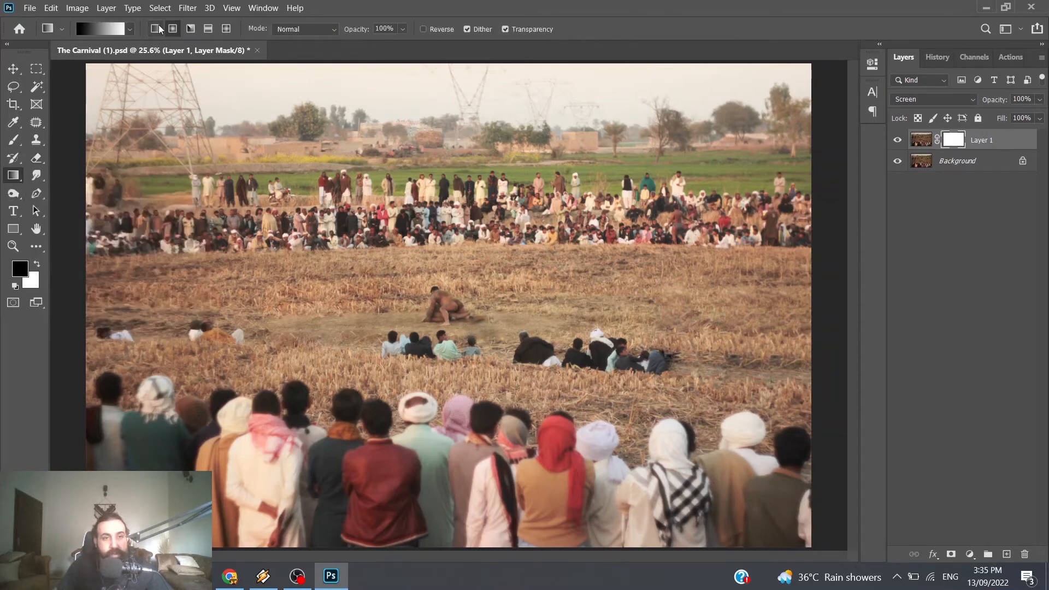
{"action": "left_click", "coordinate": [173, 29]}
{"action": "left_click_drag", "start_coordinate": [449, 309], "coordinate": [524, 319]}
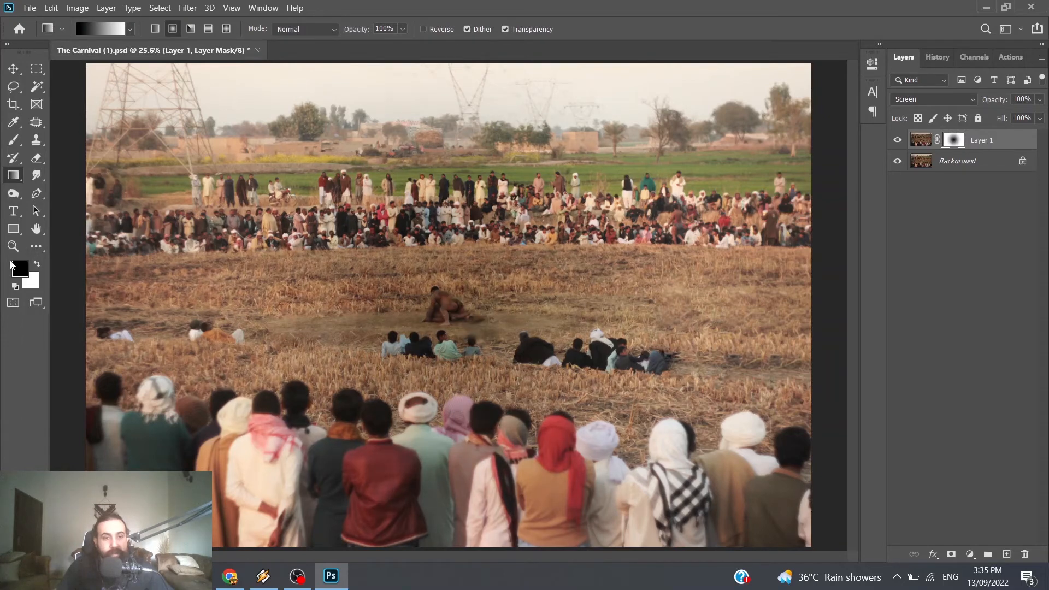
Step: Redraw the mask's radial gradient from white to black outward from the wrestlers, tightening it to a small area around them
{"action": "left_click", "coordinate": [36, 266]}
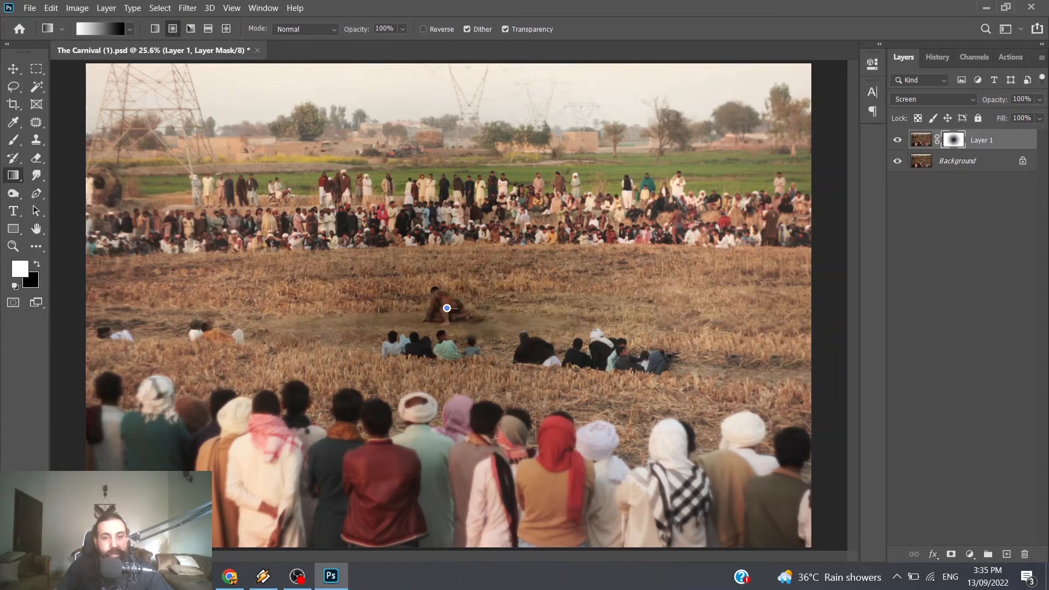
{"action": "left_click_drag", "start_coordinate": [528, 311], "coordinate": [700, 318]}
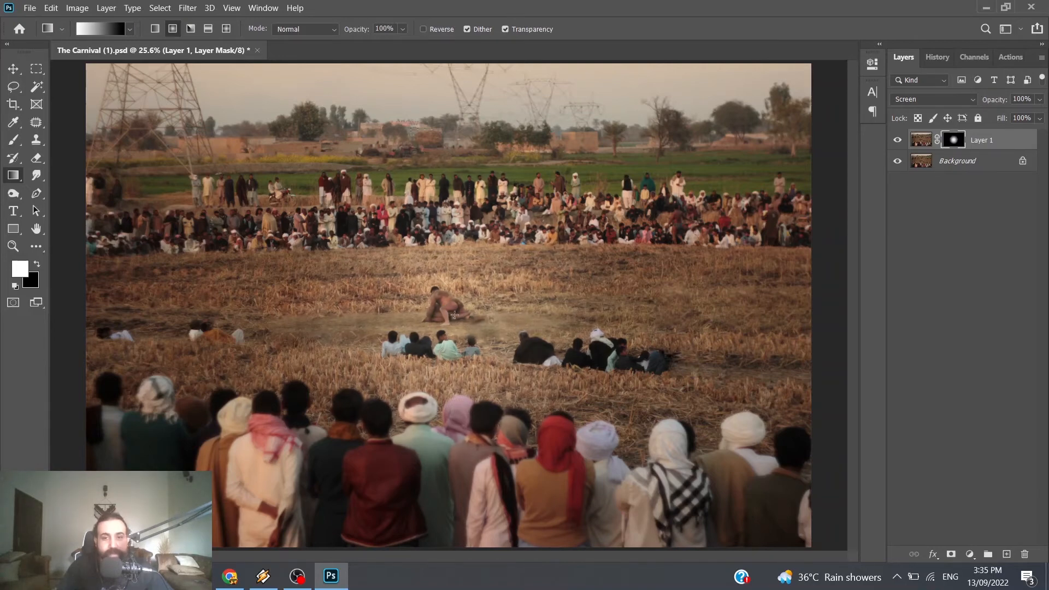
{"action": "left_click_drag", "start_coordinate": [454, 315], "coordinate": [751, 283]}
{"action": "mouse_move", "coordinate": [501, 309]}
{"action": "left_mouse_down"}
{"action": "mouse_move", "coordinate": [481, 311]}
{"action": "mouse_move", "coordinate": [529, 313]}
{"action": "left_mouse_up"}
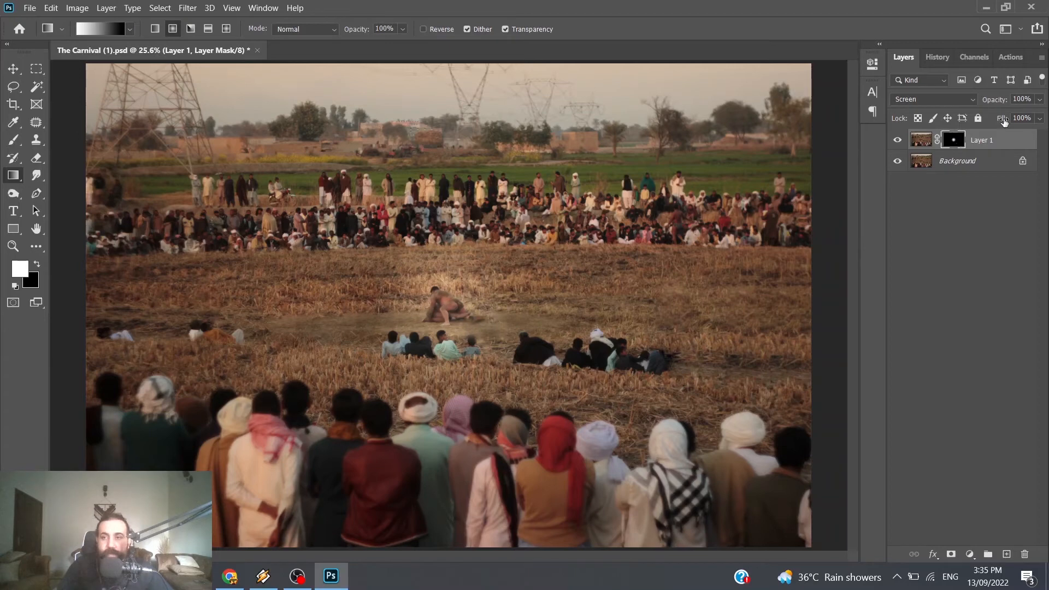
Step: Lower the Screen layer's opacity to 80%
{"action": "left_click", "coordinate": [1040, 100]}
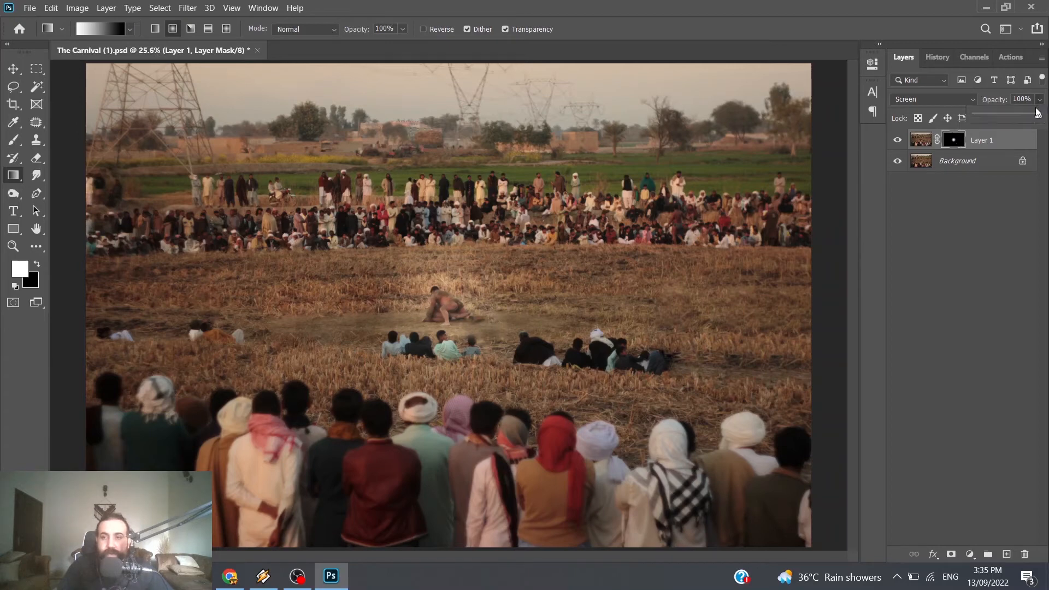
{"action": "left_click_drag", "start_coordinate": [1039, 118], "coordinate": [1015, 116]}
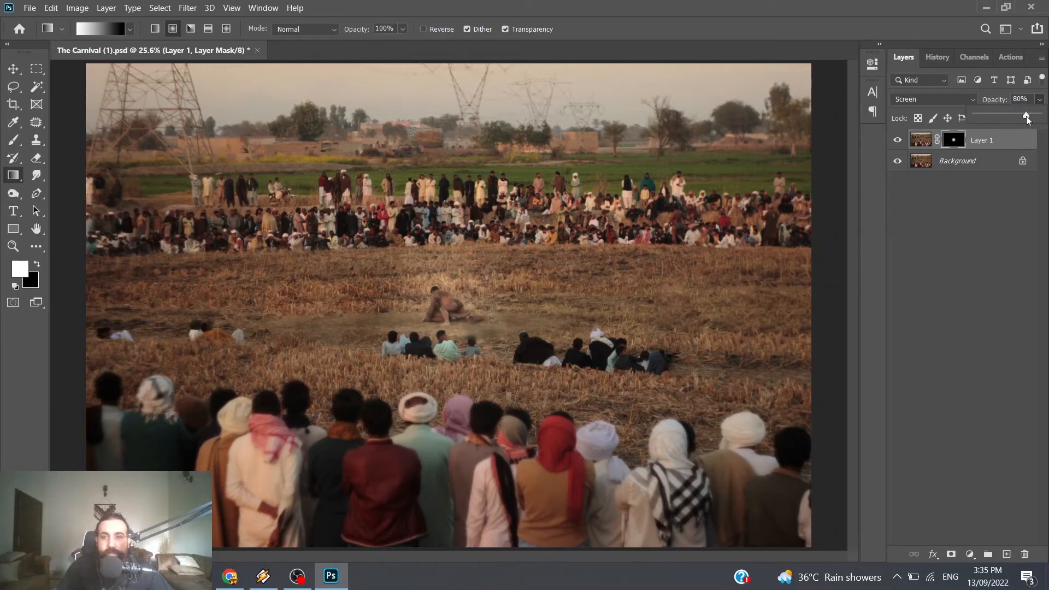
{"action": "left_click", "coordinate": [995, 218]}
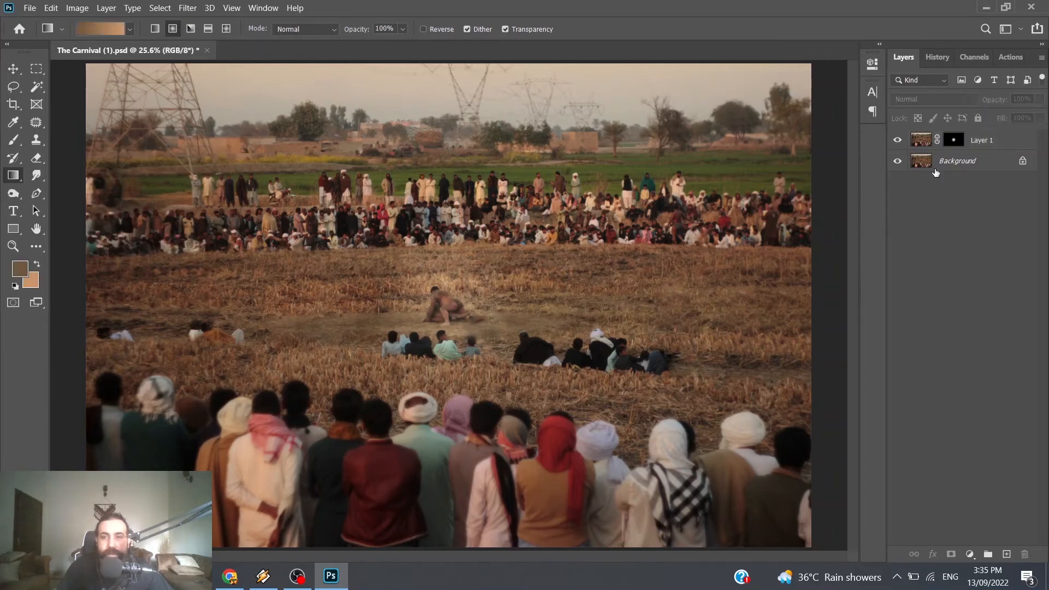
Step: Target the Screen layer's image instead of its mask and raise its saturation to +51 with Hue/Saturation
{"action": "left_click", "coordinate": [925, 144]}
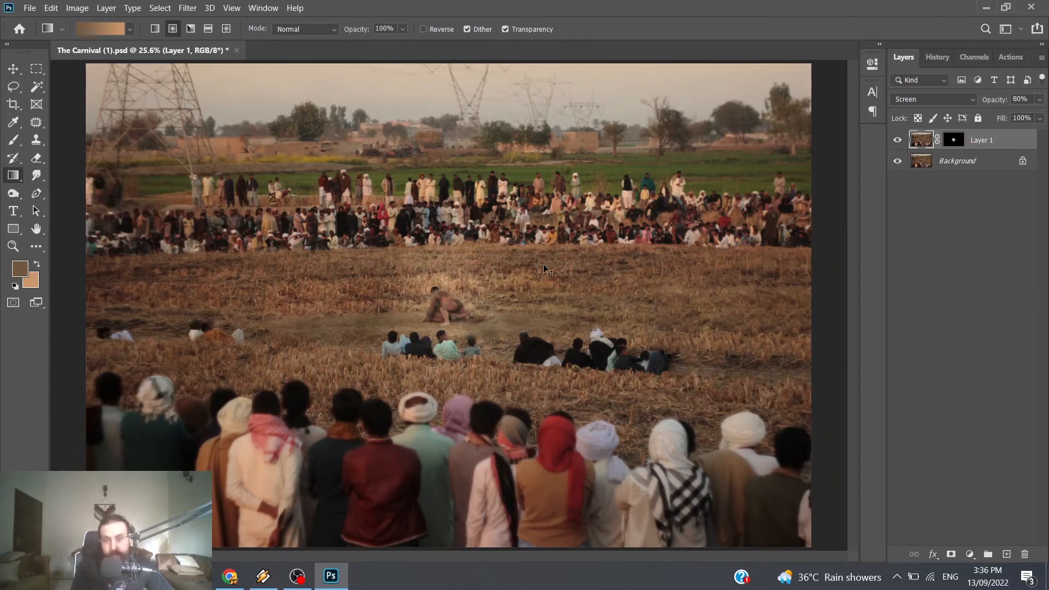
{"action": "key", "text": "i"}
{"action": "key", "text": "ctrl+u"}
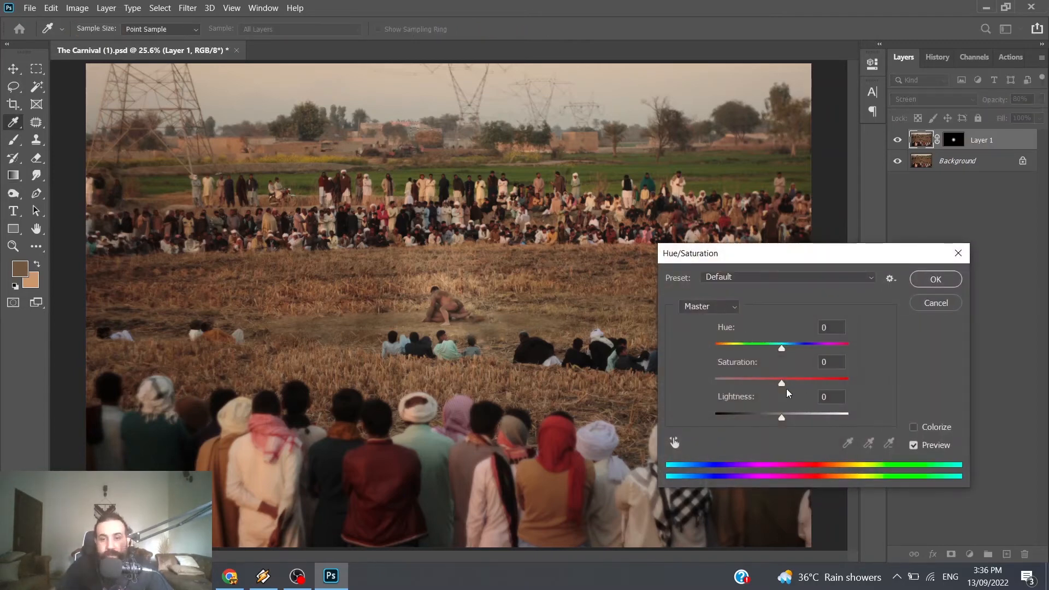
{"action": "left_click_drag", "start_coordinate": [781, 382], "coordinate": [816, 383]}
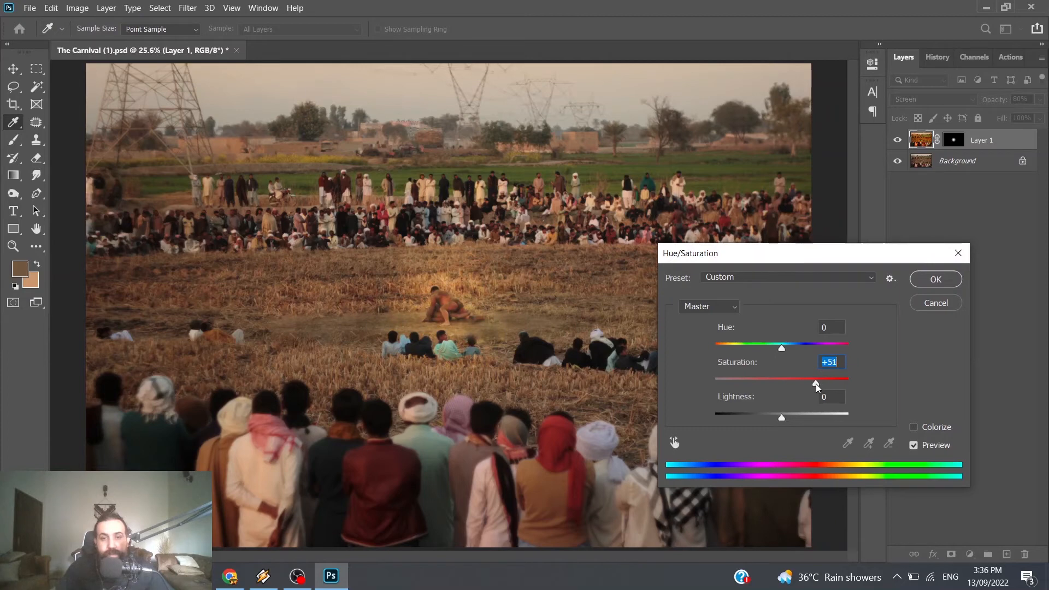
{"action": "left_click", "coordinate": [936, 280]}
Step: Apply a Vibrance adjustment to the Screen layer's image with vibrance +32 and saturation +9, and check the glow in the whole photo
{"action": "left_click", "coordinate": [77, 8]}
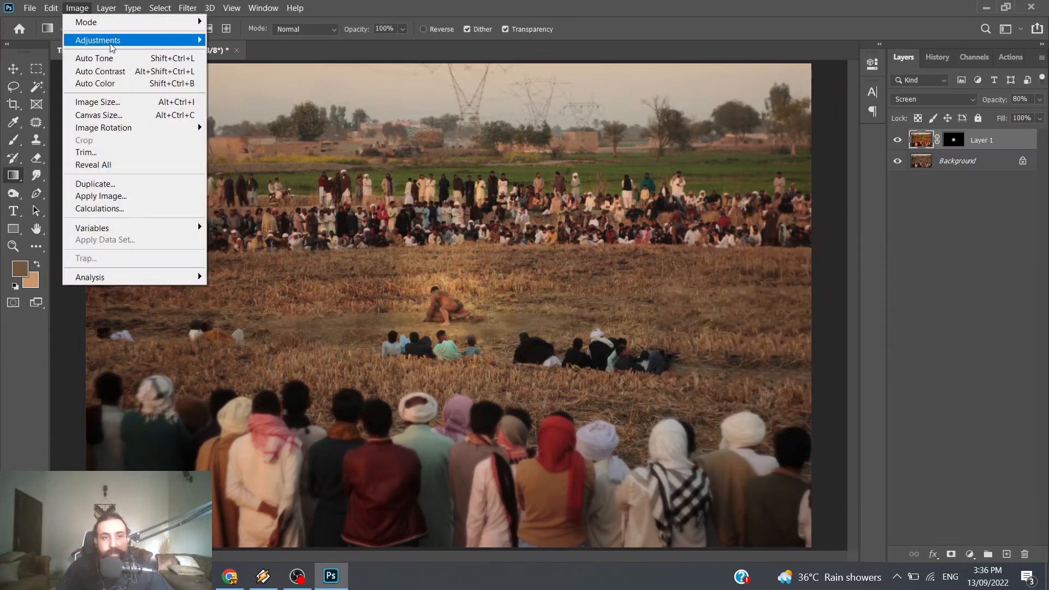
{"action": "mouse_move", "coordinate": [120, 45]}
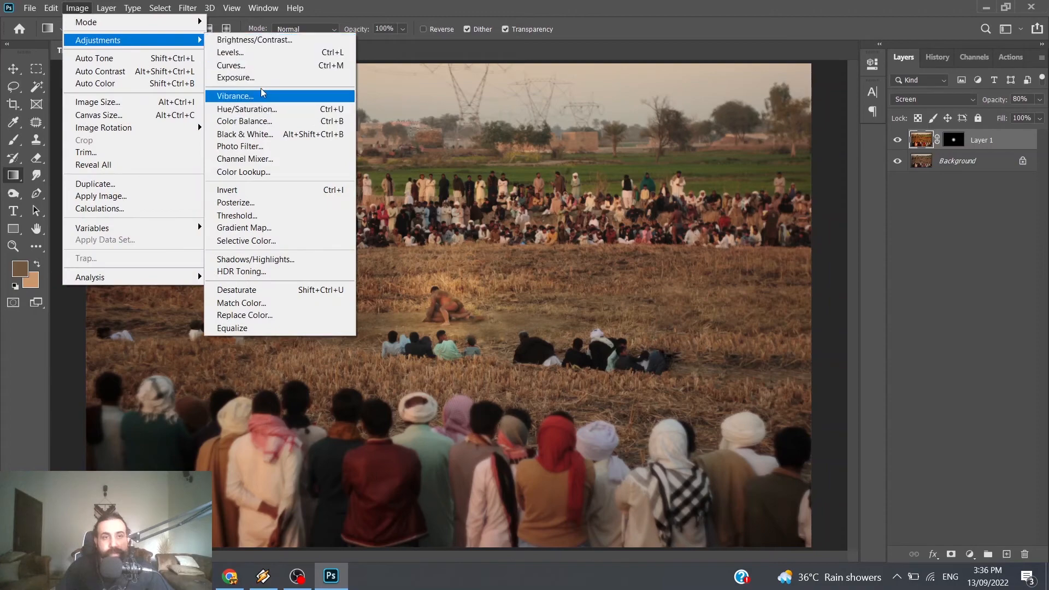
{"action": "left_click", "coordinate": [286, 97]}
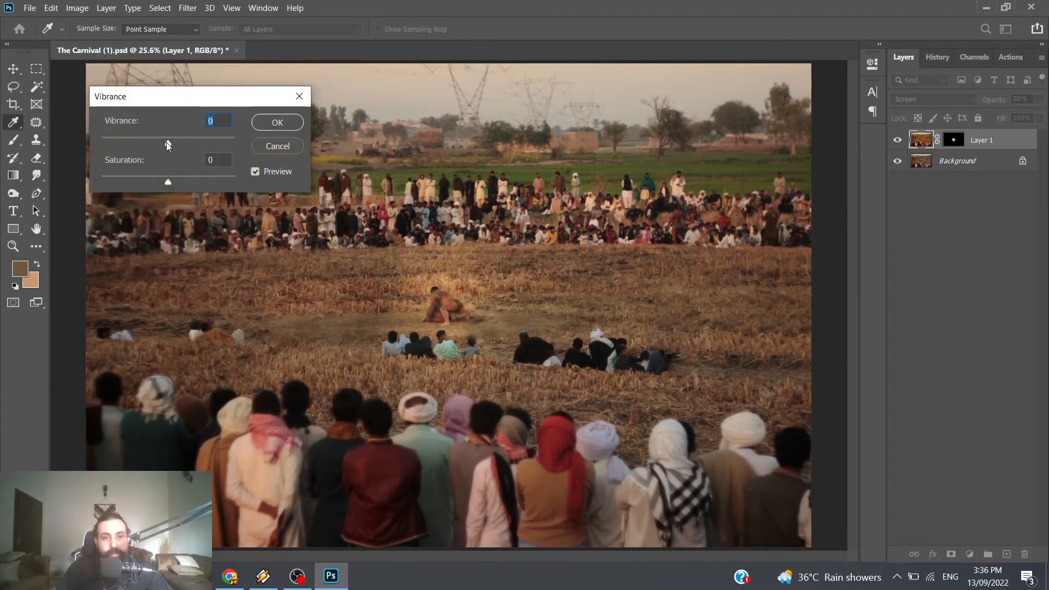
{"action": "left_click_drag", "start_coordinate": [166, 143], "coordinate": [230, 143]}
{"action": "left_click_drag", "start_coordinate": [218, 182], "coordinate": [167, 185]}
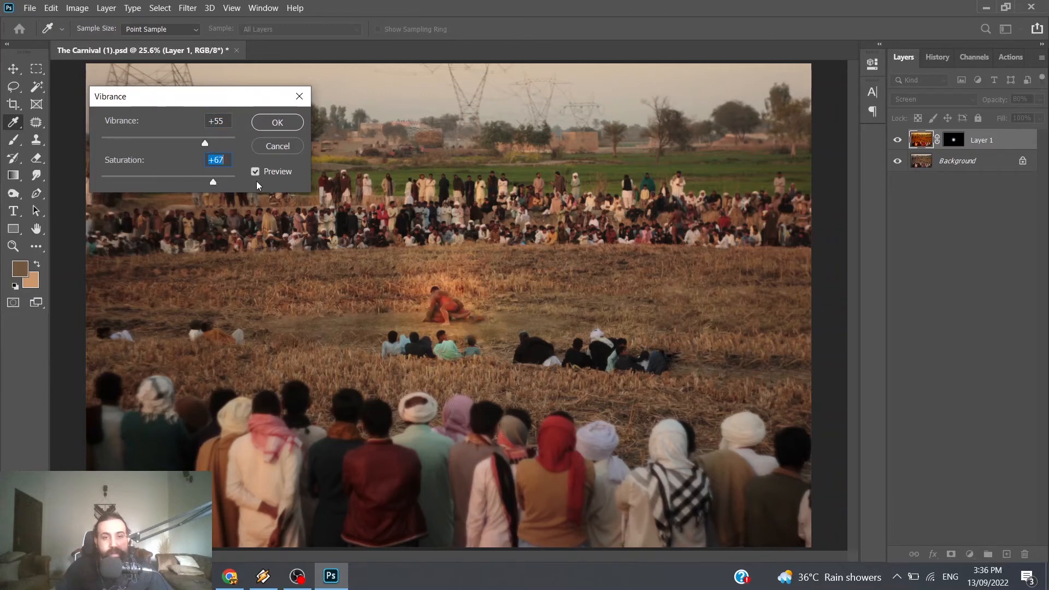
{"action": "left_click_drag", "start_coordinate": [213, 182], "coordinate": [192, 152]}
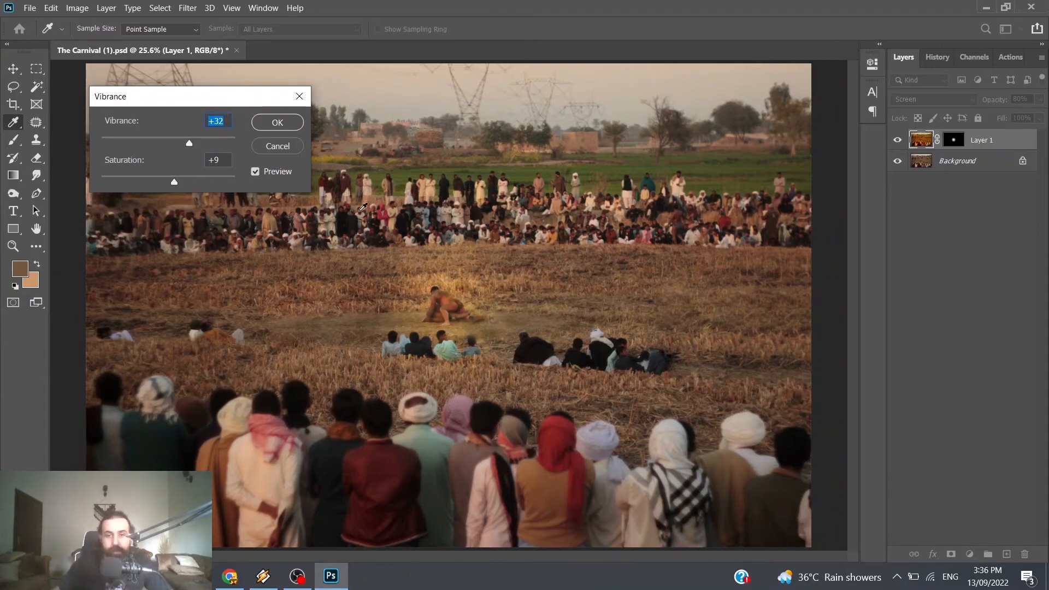
{"action": "left_click", "coordinate": [278, 122]}
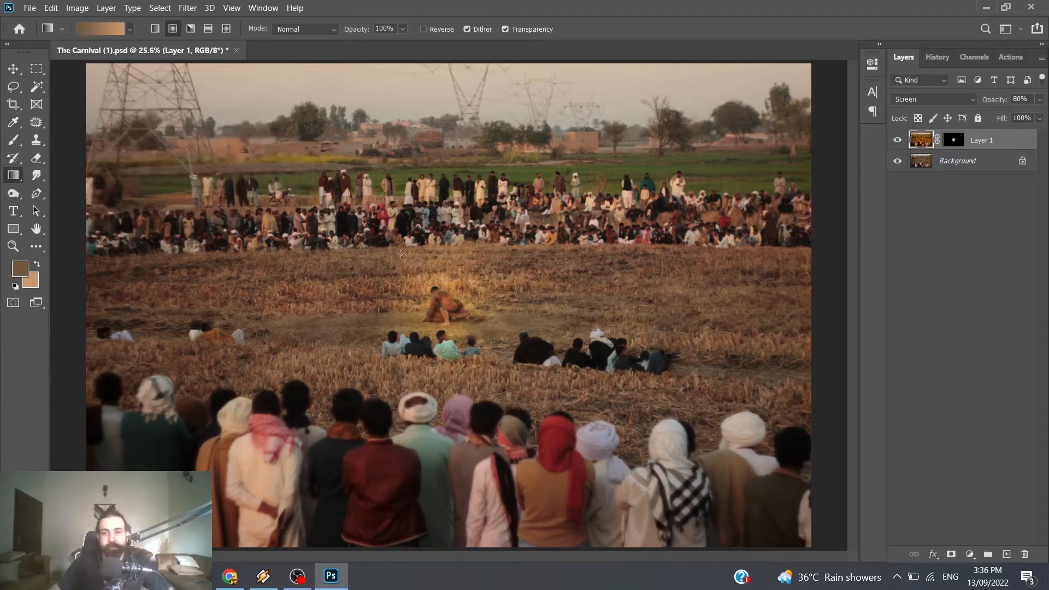
{"action": "scroll", "coordinate": [513, 300], "scroll_direction": "up", "scroll_amount": 5}
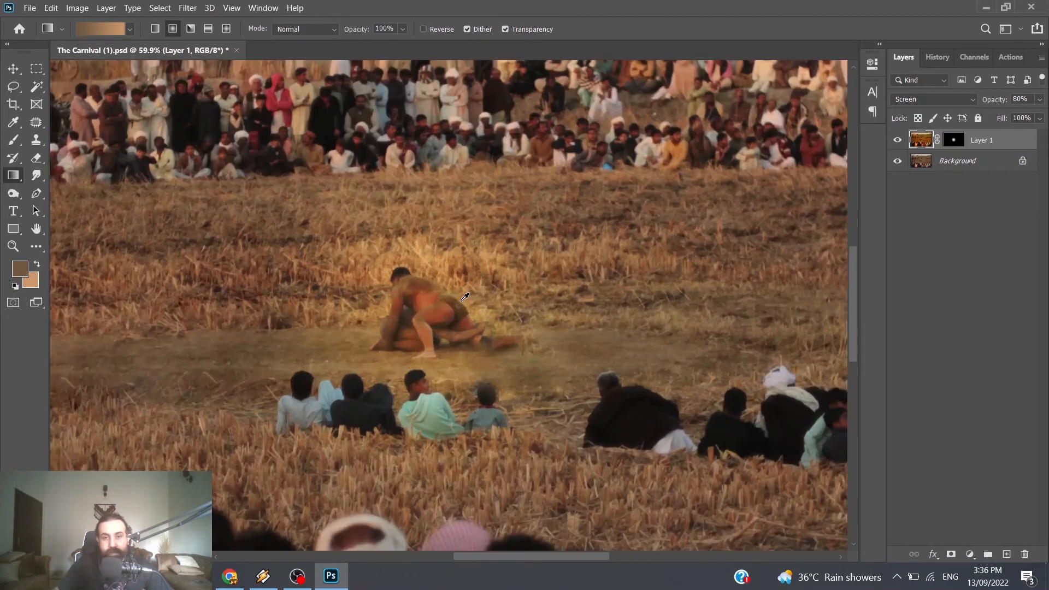
{"action": "scroll", "coordinate": [539, 317], "scroll_direction": "down", "scroll_amount": 4}
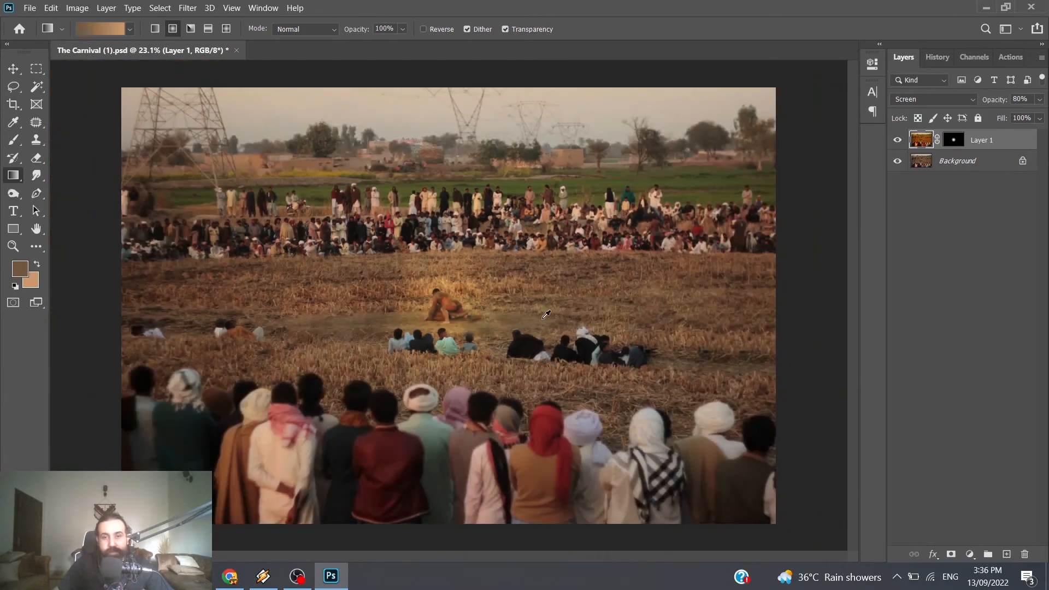
Step: Set up the Brush with default black and white colours, target the Screen layer's mask and revert the stray image stroke to the Vibrance state
{"action": "scroll", "coordinate": [544, 316], "scroll_direction": "up", "scroll_amount": 4}
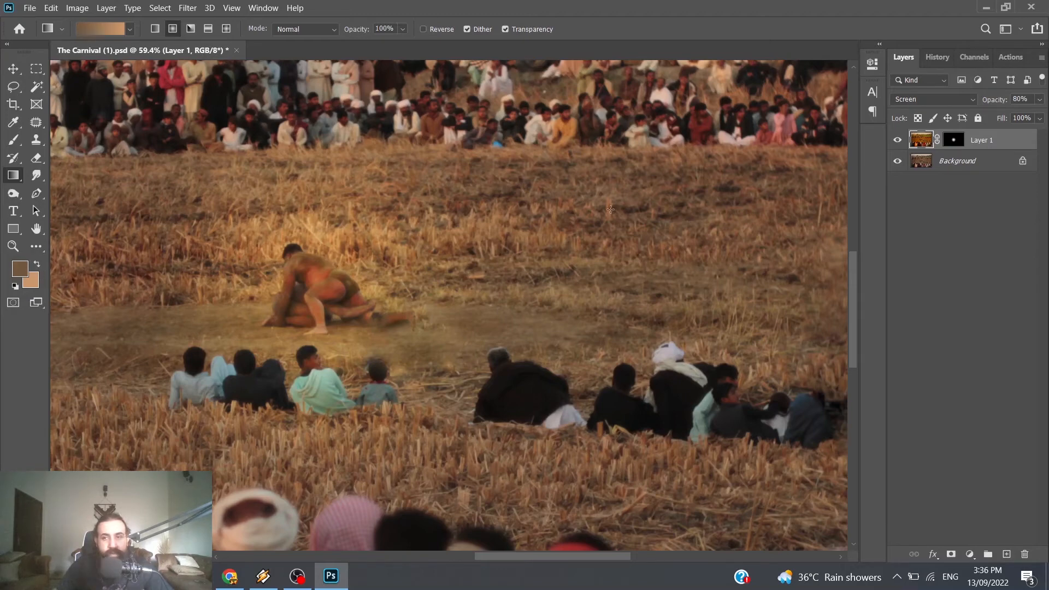
{"action": "left_click", "coordinate": [39, 264]}
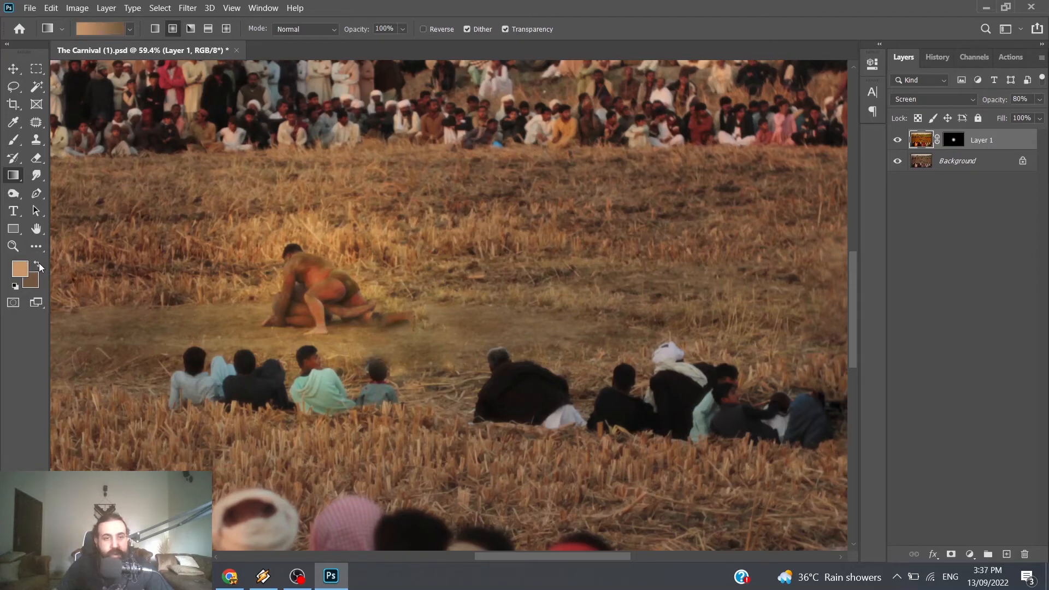
{"action": "left_click", "coordinate": [17, 286]}
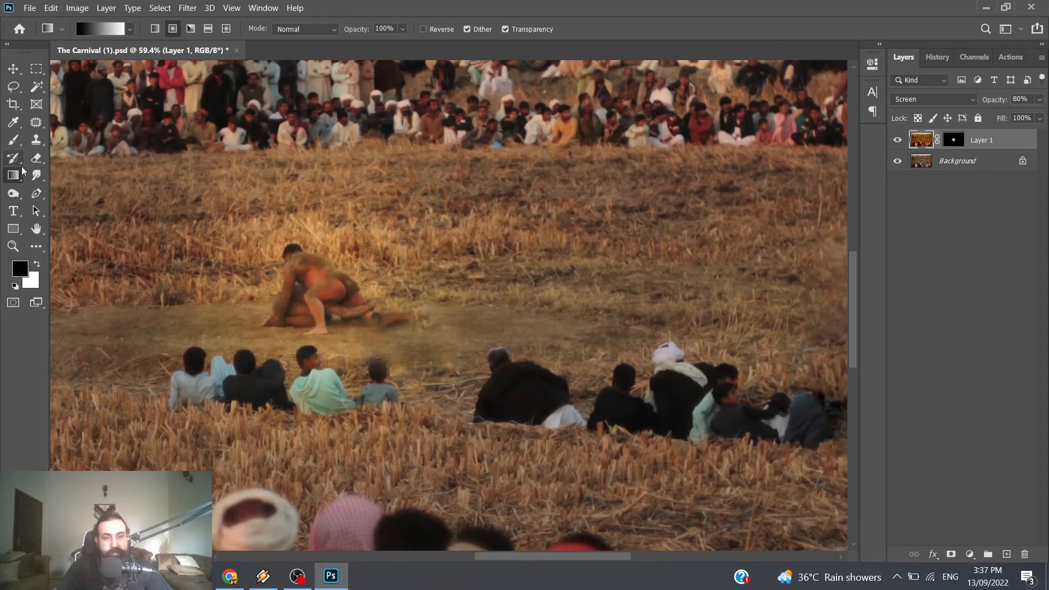
{"action": "left_click", "coordinate": [13, 140]}
{"action": "mouse_move", "coordinate": [366, 231]}
{"action": "left_mouse_down"}
{"action": "mouse_move", "coordinate": [328, 232]}
{"action": "mouse_move", "coordinate": [306, 219]}
{"action": "mouse_move", "coordinate": [371, 235]}
{"action": "left_mouse_up"}
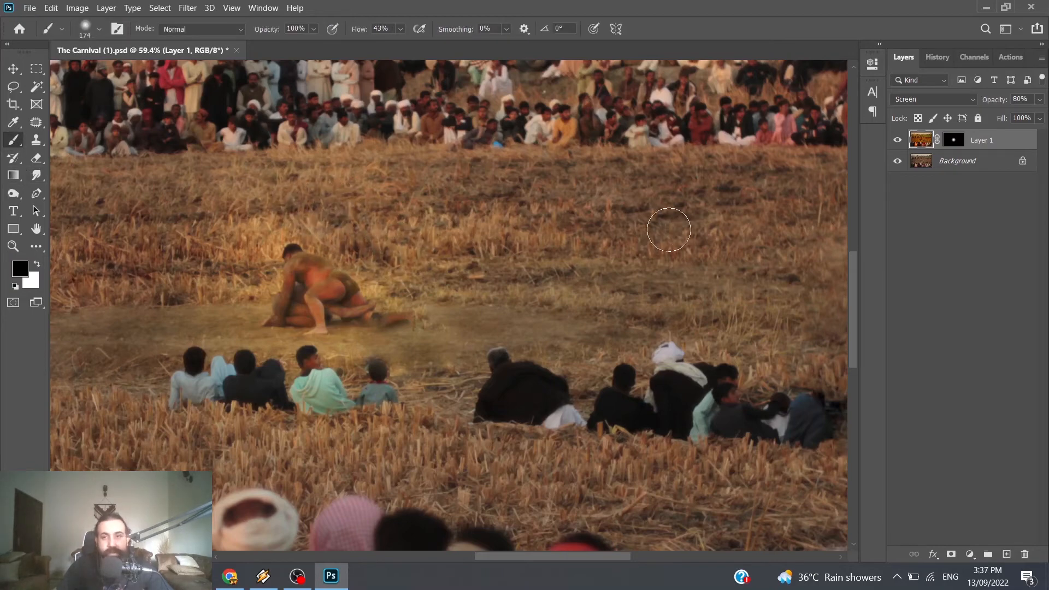
{"action": "left_click", "coordinate": [955, 139]}
{"action": "key", "text": "x"}
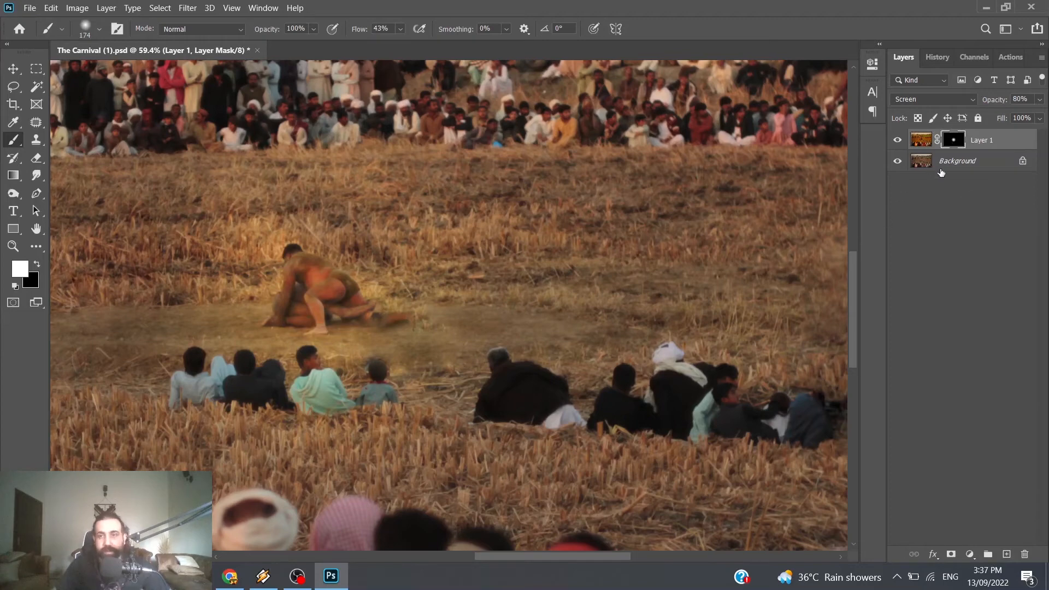
{"action": "left_click", "coordinate": [929, 58]}
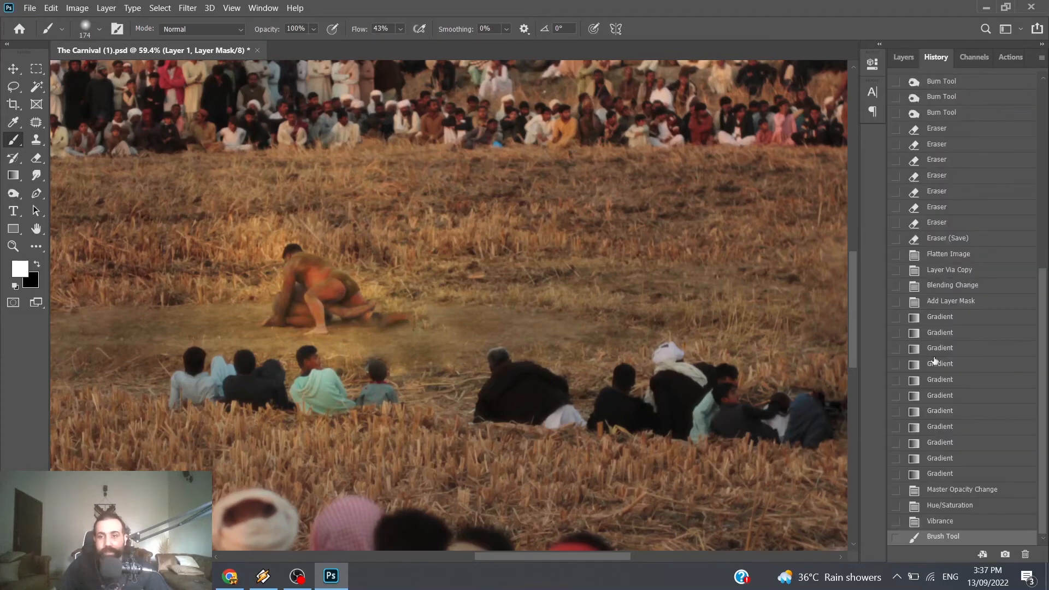
{"action": "left_click", "coordinate": [940, 522]}
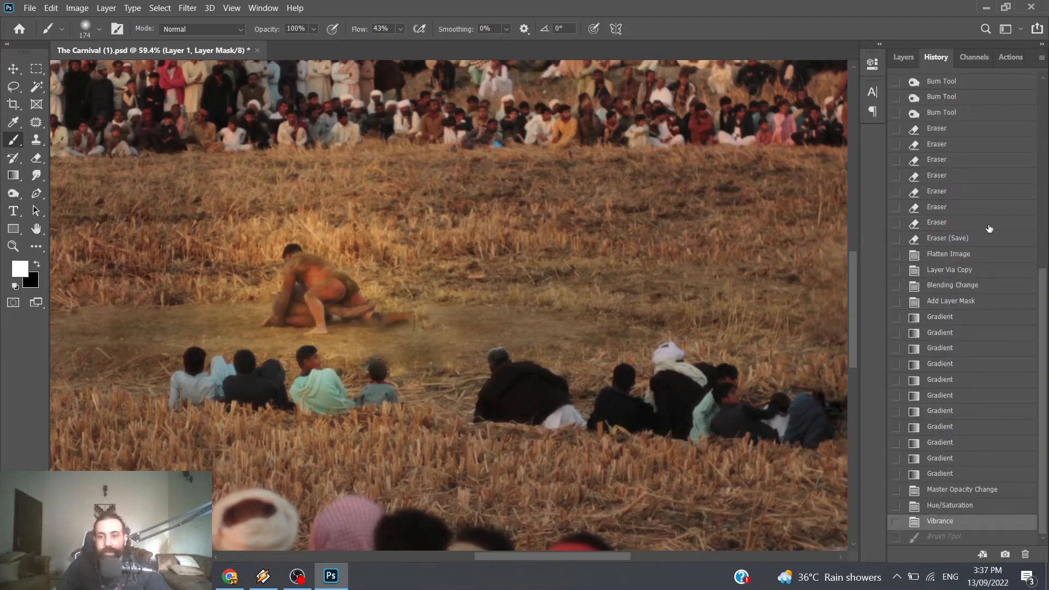
{"action": "left_click", "coordinate": [909, 55]}
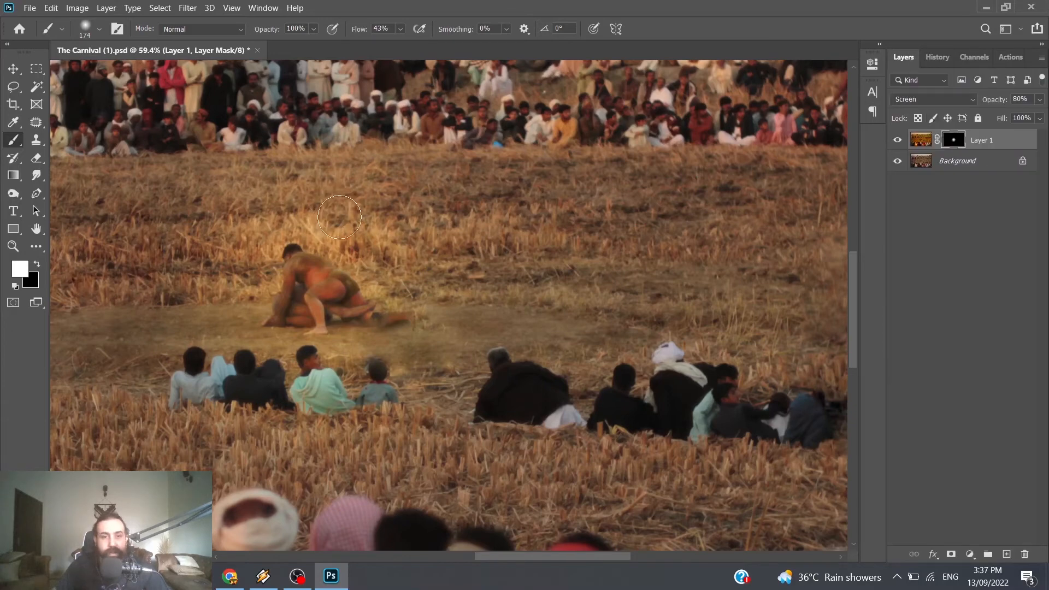
Step: Paint black on the Screen layer's mask around the wrestlers with the soft 174 px brush to remove the glow from the surrounding field
{"action": "mouse_move", "coordinate": [339, 217]}
{"action": "left_mouse_down"}
{"action": "mouse_move", "coordinate": [379, 255]}
{"action": "mouse_move", "coordinate": [308, 199]}
{"action": "mouse_move", "coordinate": [369, 235]}
{"action": "left_mouse_up"}
{"action": "key", "text": "ctrl+z"}
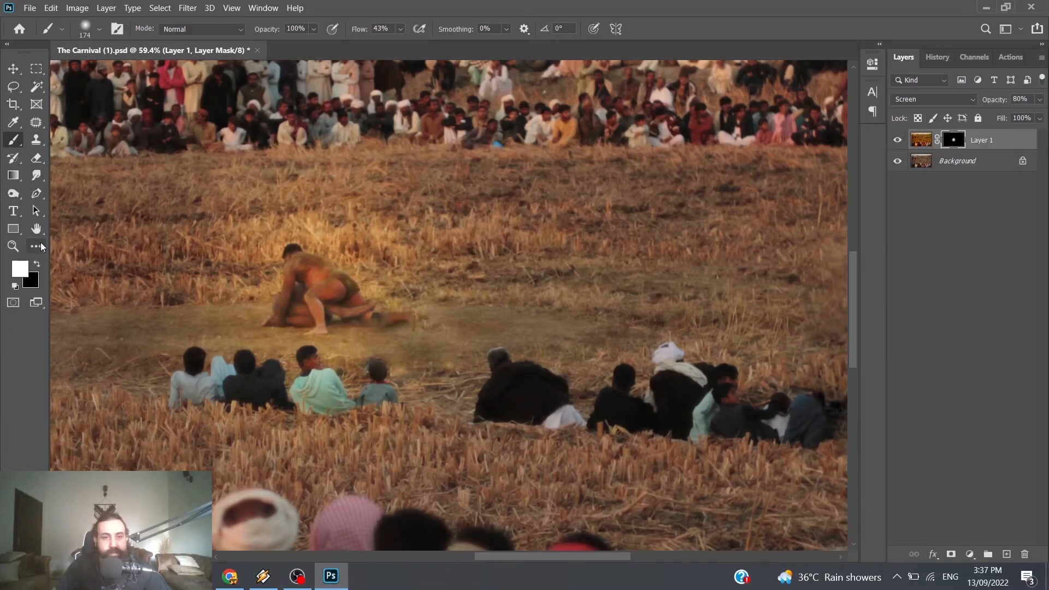
{"action": "left_click", "coordinate": [37, 264]}
{"action": "left_click_drag", "start_coordinate": [374, 255], "coordinate": [356, 221]}
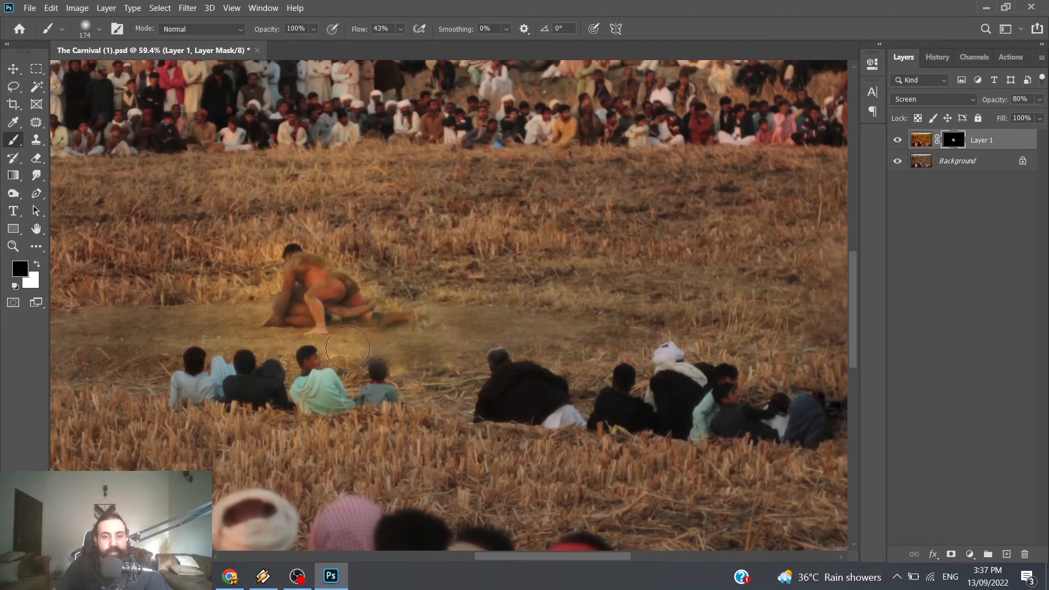
{"action": "mouse_move", "coordinate": [348, 348]}
{"action": "left_mouse_down"}
{"action": "mouse_move", "coordinate": [385, 407]}
{"action": "mouse_move", "coordinate": [391, 367]}
{"action": "mouse_move", "coordinate": [194, 370]}
{"action": "mouse_move", "coordinate": [438, 386]}
{"action": "left_mouse_up"}
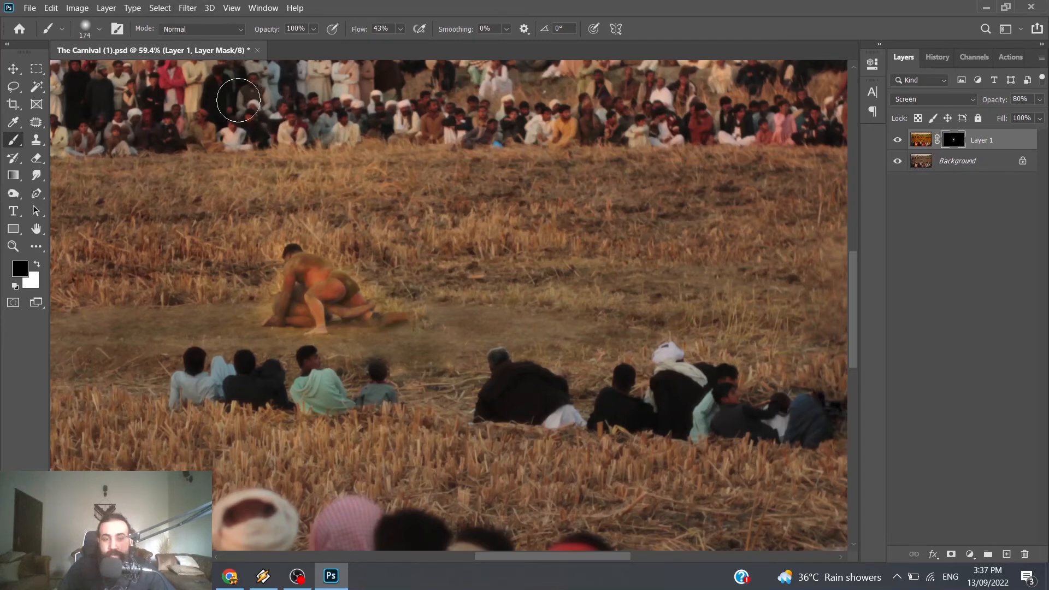
Step: Set up a Gaussian Blur with a 45.6-pixel radius on the Screen layer's mask
{"action": "left_click", "coordinate": [188, 8]}
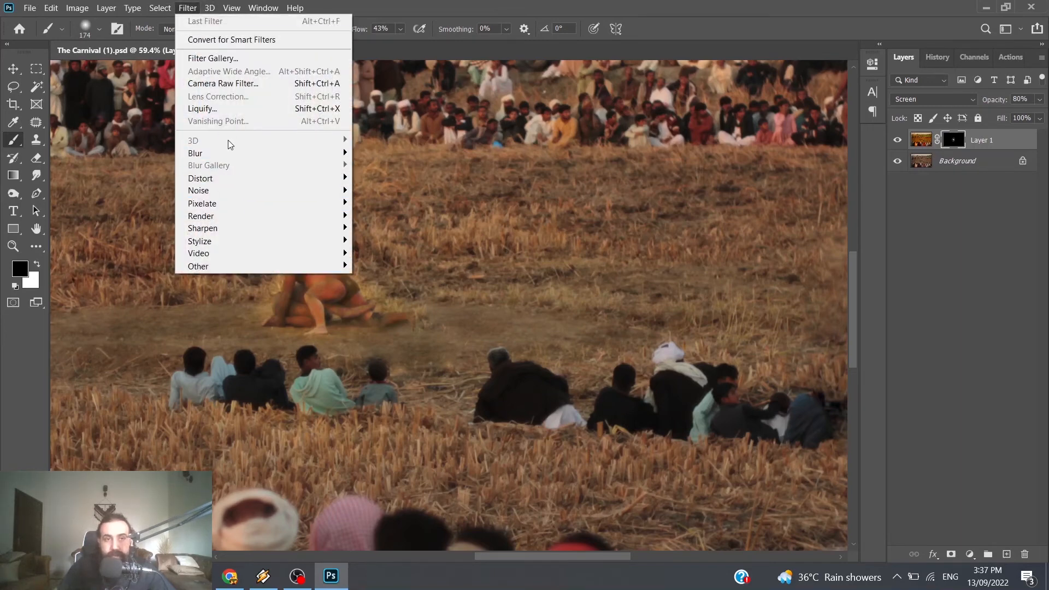
{"action": "mouse_move", "coordinate": [233, 153]}
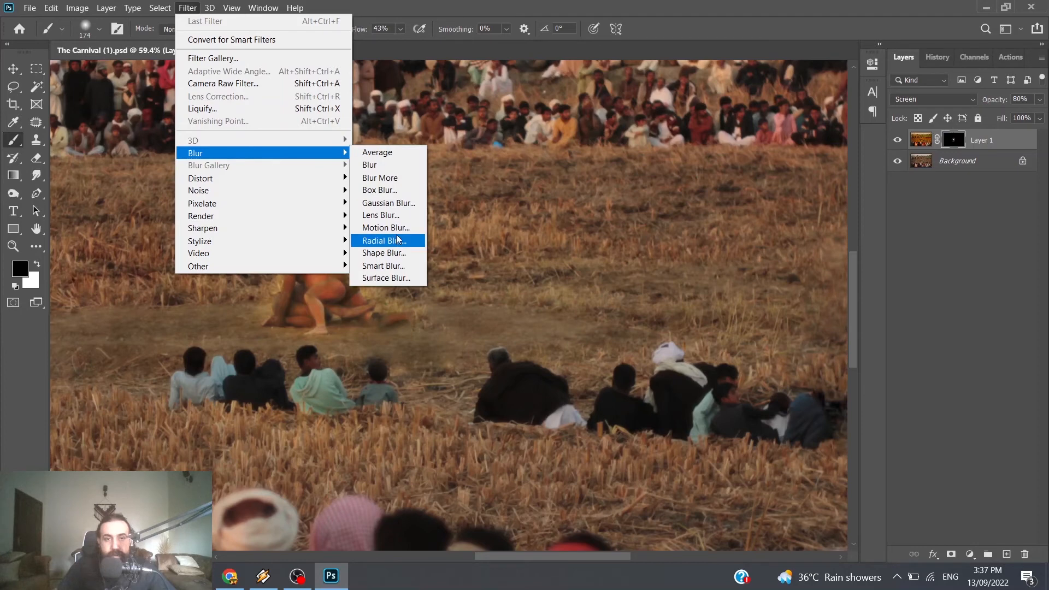
{"action": "left_click", "coordinate": [388, 203]}
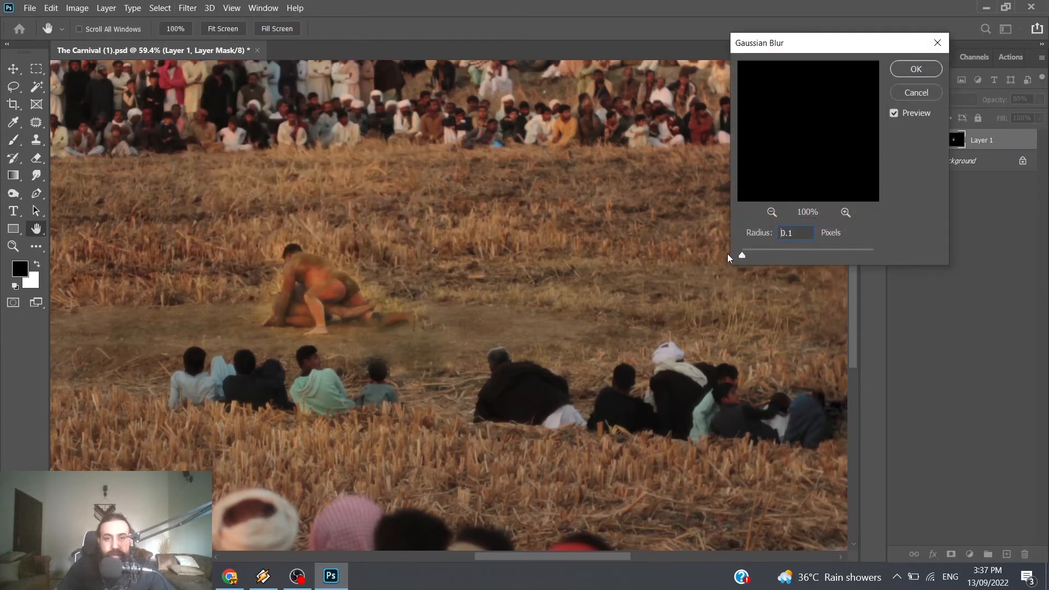
{"action": "left_click_drag", "start_coordinate": [727, 254], "coordinate": [727, 254]}
Step: Bring the wrestlers' area of the mask into the Gaussian Blur preview and examine its softened edges at several magnifications
{"action": "left_click", "coordinate": [772, 212]}
{"action": "left_click", "coordinate": [772, 212]}
{"action": "left_click", "coordinate": [772, 212]}
{"action": "left_click", "coordinate": [772, 212]}
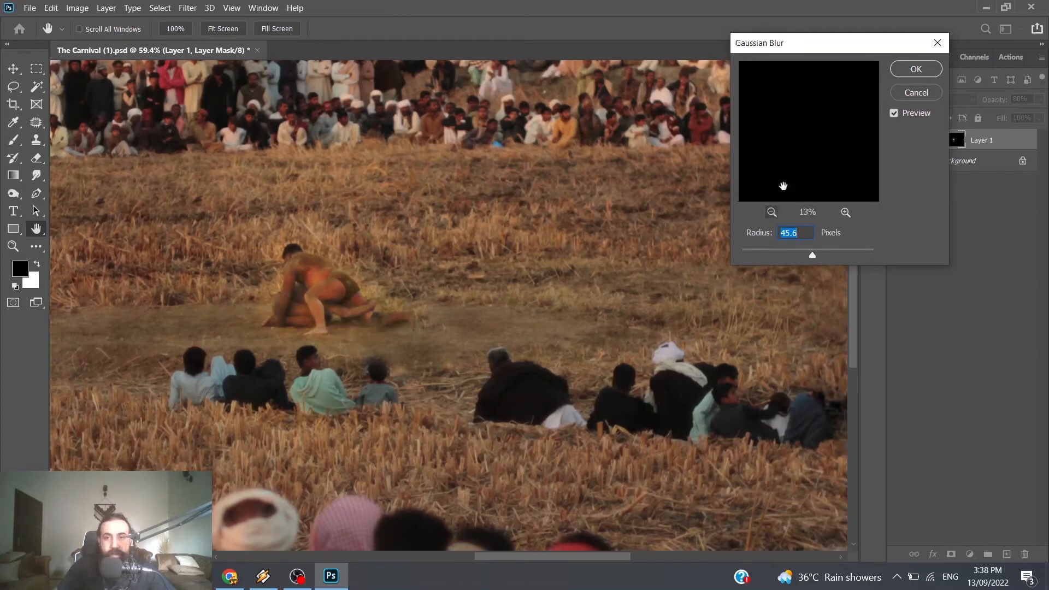
{"action": "left_click", "coordinate": [772, 212]}
{"action": "left_click", "coordinate": [772, 212]}
{"action": "left_click", "coordinate": [772, 212]}
{"action": "left_click", "coordinate": [772, 214]}
{"action": "left_click_drag", "start_coordinate": [799, 149], "coordinate": [821, 148]}
{"action": "left_click", "coordinate": [844, 211]}
{"action": "left_click", "coordinate": [845, 212]}
{"action": "left_click", "coordinate": [845, 212]}
{"action": "left_click", "coordinate": [844, 212]}
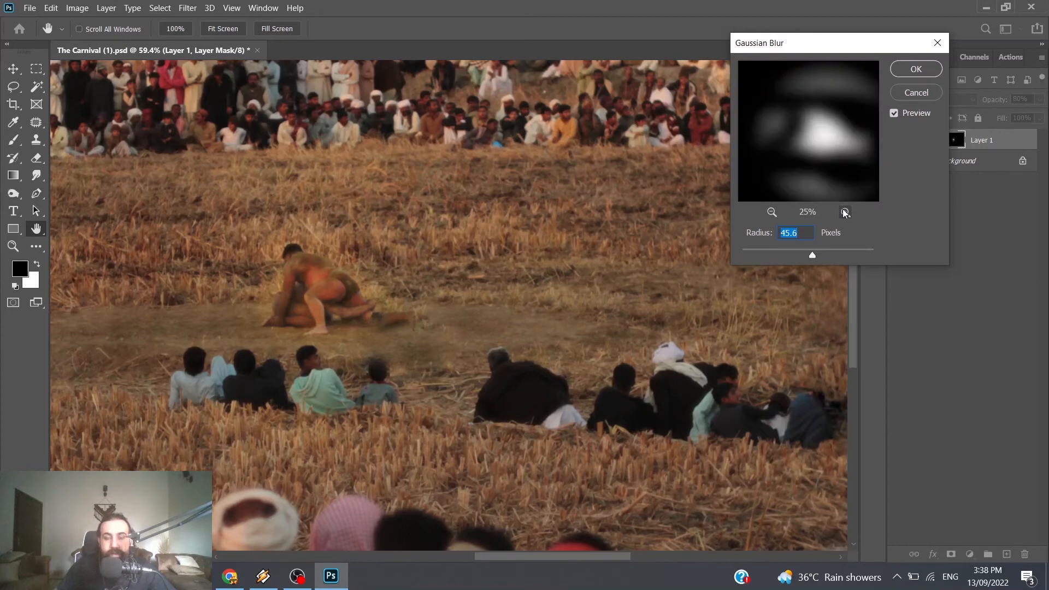
{"action": "left_click", "coordinate": [771, 213]}
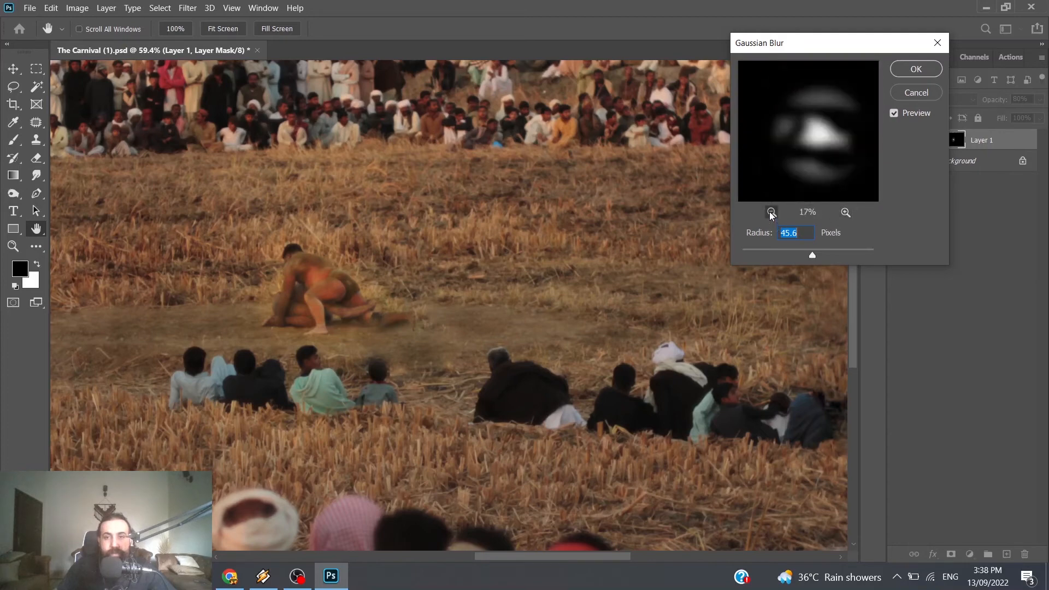
{"action": "left_click", "coordinate": [771, 213]}
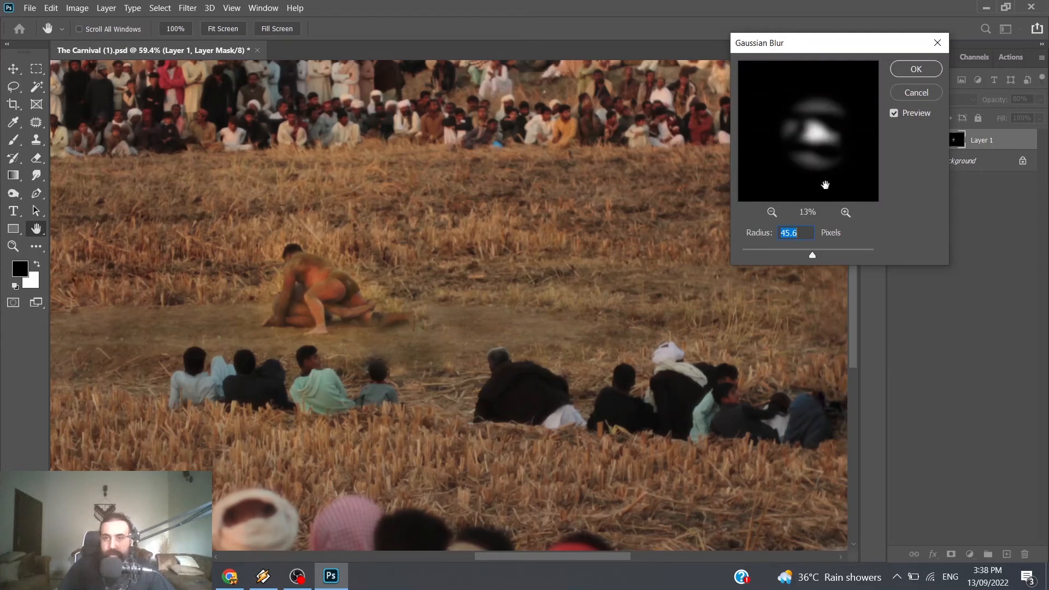
Step: Compare weaker and stronger radii, apply the Gaussian Blur to the Screen layer's mask, and target the layer's image with the Brush active
{"action": "left_click_drag", "start_coordinate": [719, 258], "coordinate": [719, 258]}
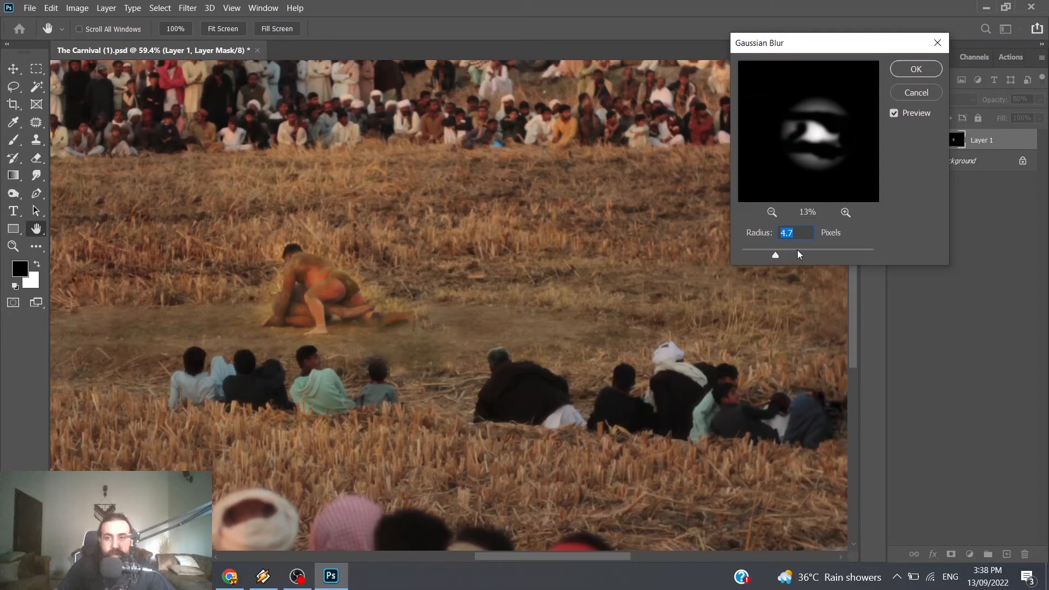
{"action": "left_click", "coordinate": [813, 250]}
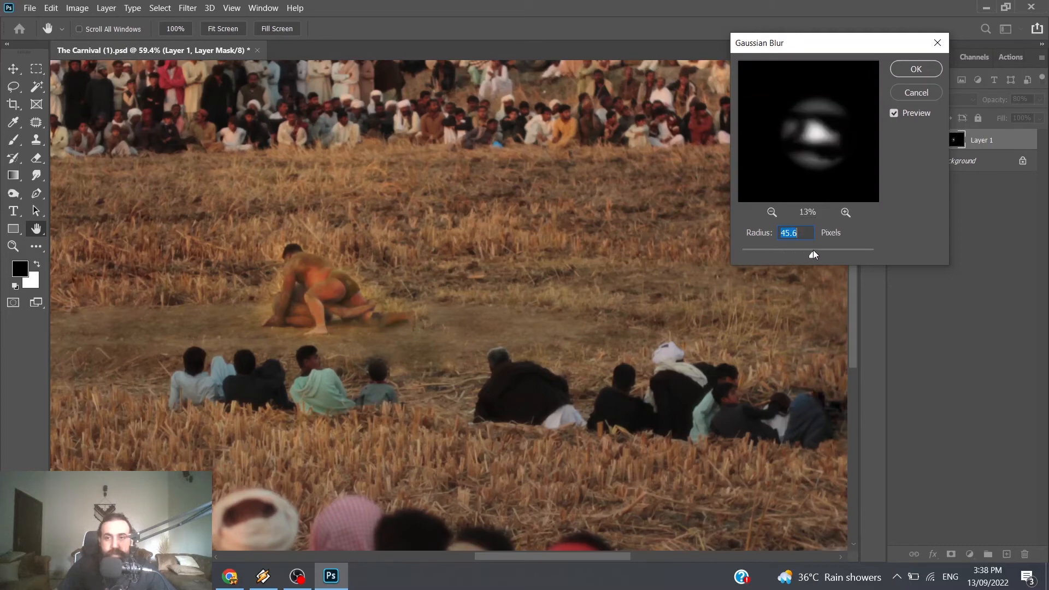
{"action": "left_click", "coordinate": [831, 253]}
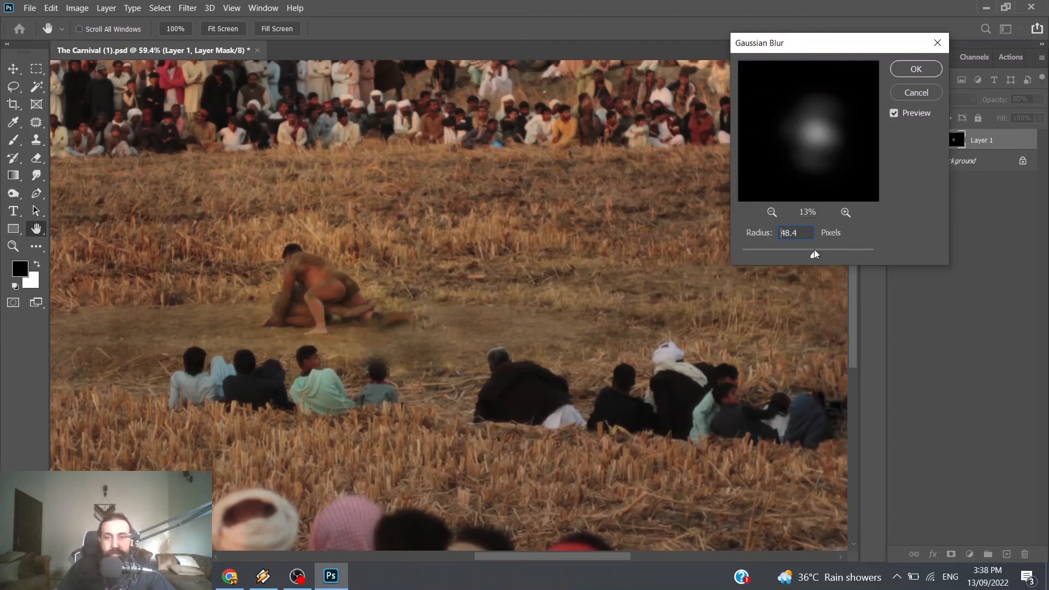
{"action": "left_click", "coordinate": [813, 250]}
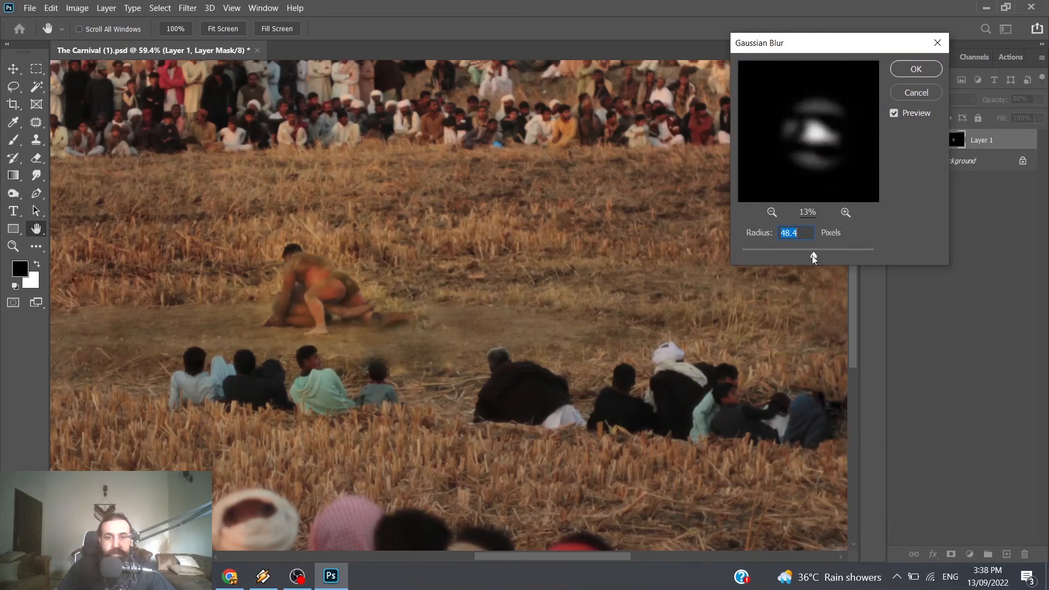
{"action": "left_click_drag", "start_coordinate": [812, 254], "coordinate": [820, 255]}
{"action": "left_click", "coordinate": [916, 69]}
{"action": "key", "text": "b"}
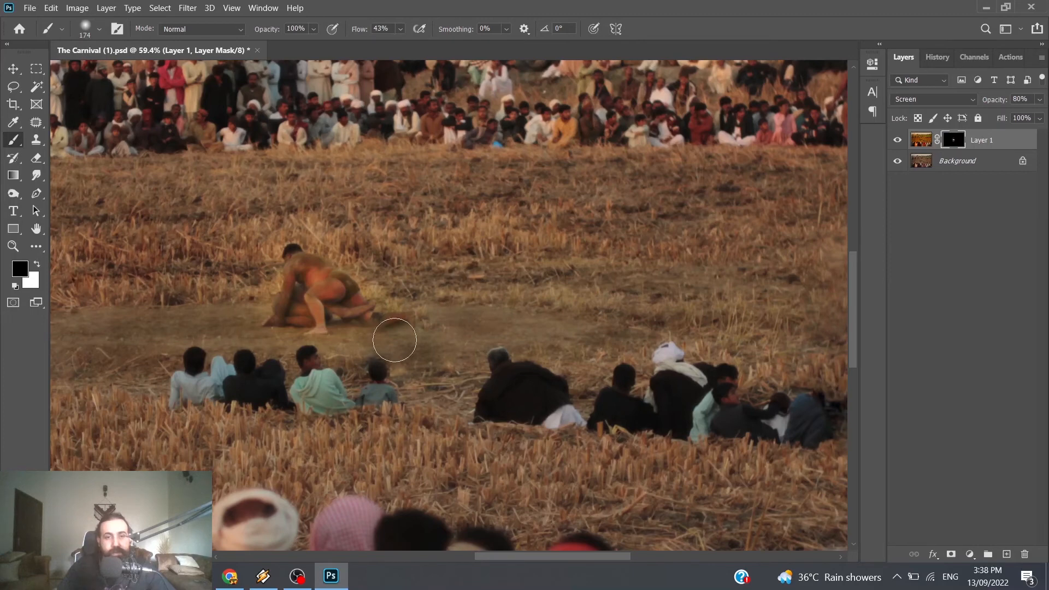
{"action": "left_click", "coordinate": [921, 141]}
Step: Compare the wrestlers with the Screen layer hidden and shown, and check the glow's blend in the wider photo
{"action": "left_click", "coordinate": [898, 142]}
{"action": "left_click", "coordinate": [898, 143]}
{"action": "left_click", "coordinate": [897, 143]}
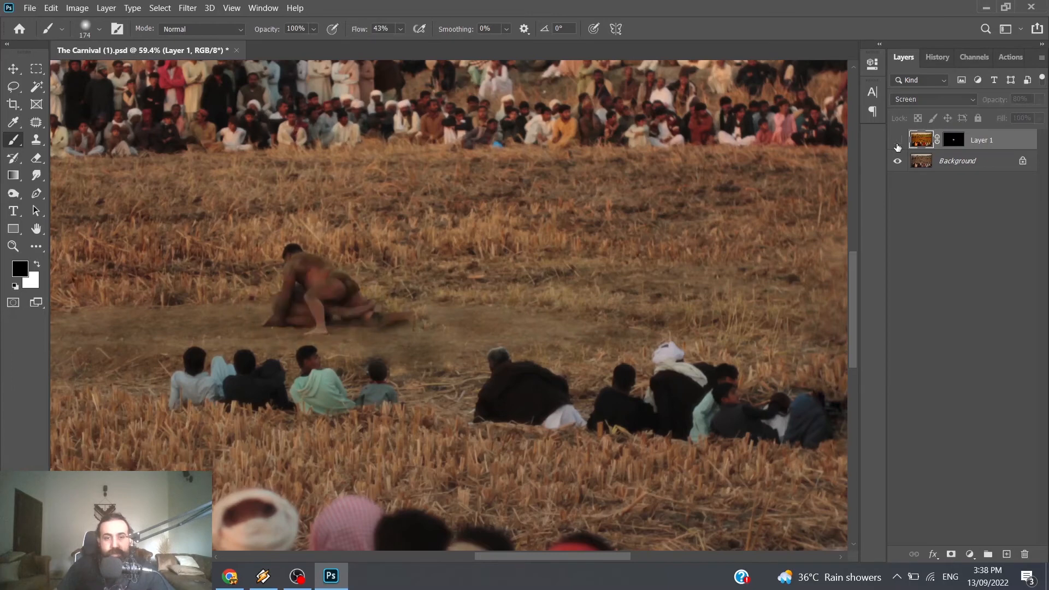
{"action": "left_click", "coordinate": [897, 143]}
{"action": "left_click", "coordinate": [898, 143]}
{"action": "left_click", "coordinate": [897, 144]}
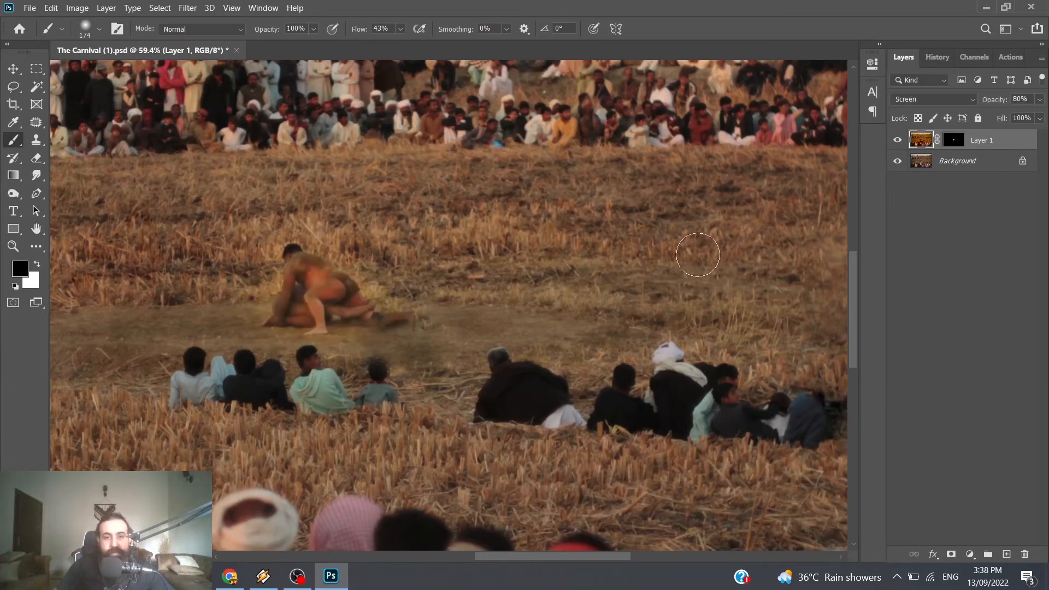
{"action": "left_click", "coordinate": [897, 143]}
{"action": "left_click", "coordinate": [897, 144]}
{"action": "left_click", "coordinate": [897, 143]}
{"action": "left_click", "coordinate": [898, 143]}
{"action": "left_click", "coordinate": [897, 142]}
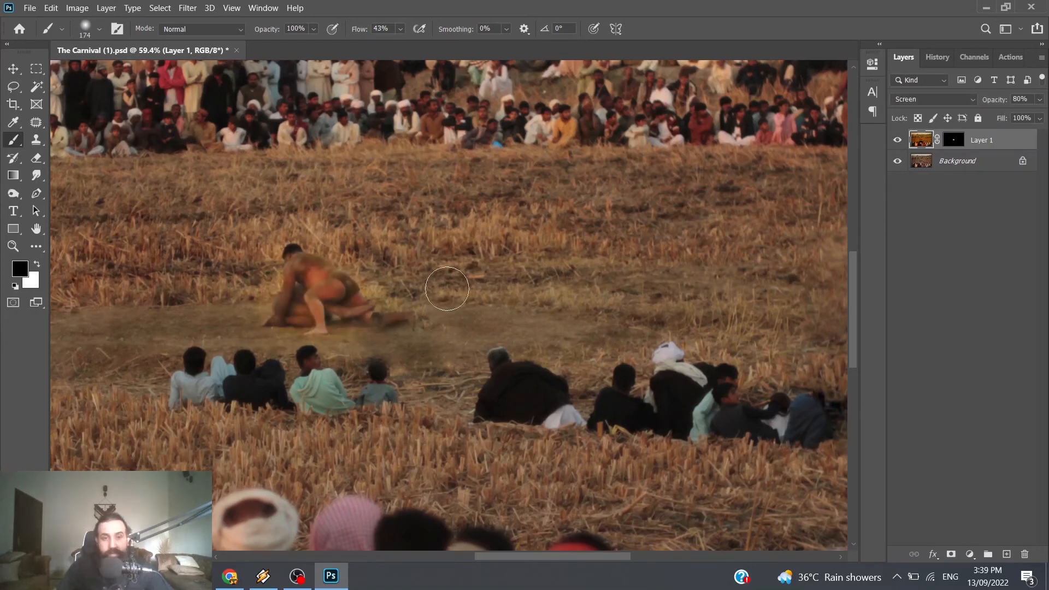
{"action": "scroll", "coordinate": [481, 289], "scroll_direction": "down", "scroll_amount": 3}
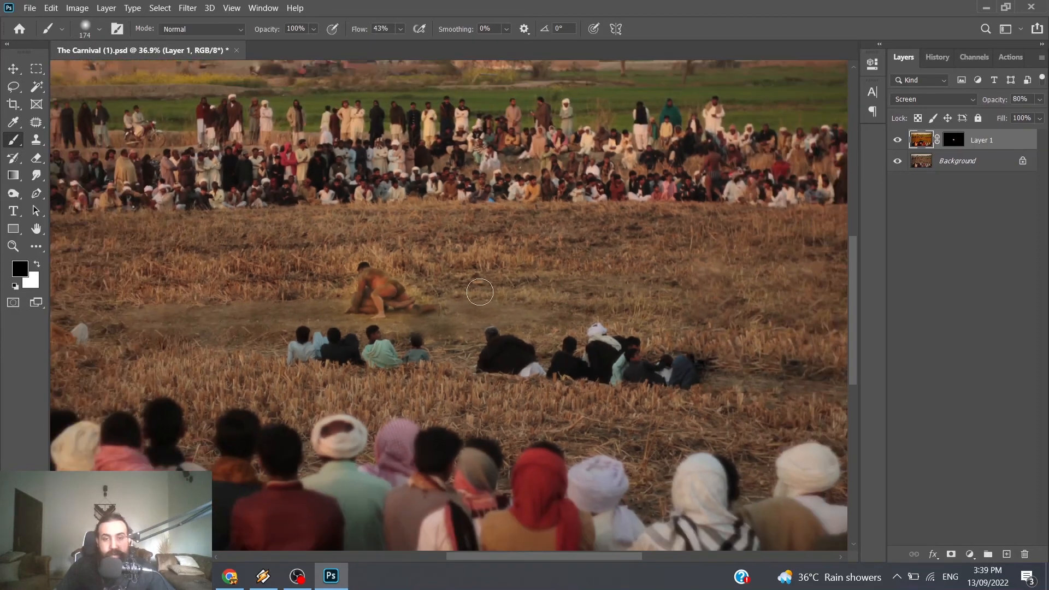
{"action": "scroll", "coordinate": [425, 346], "scroll_direction": "down", "scroll_amount": 2}
{"action": "scroll", "coordinate": [425, 345], "scroll_direction": "up", "scroll_amount": 3}
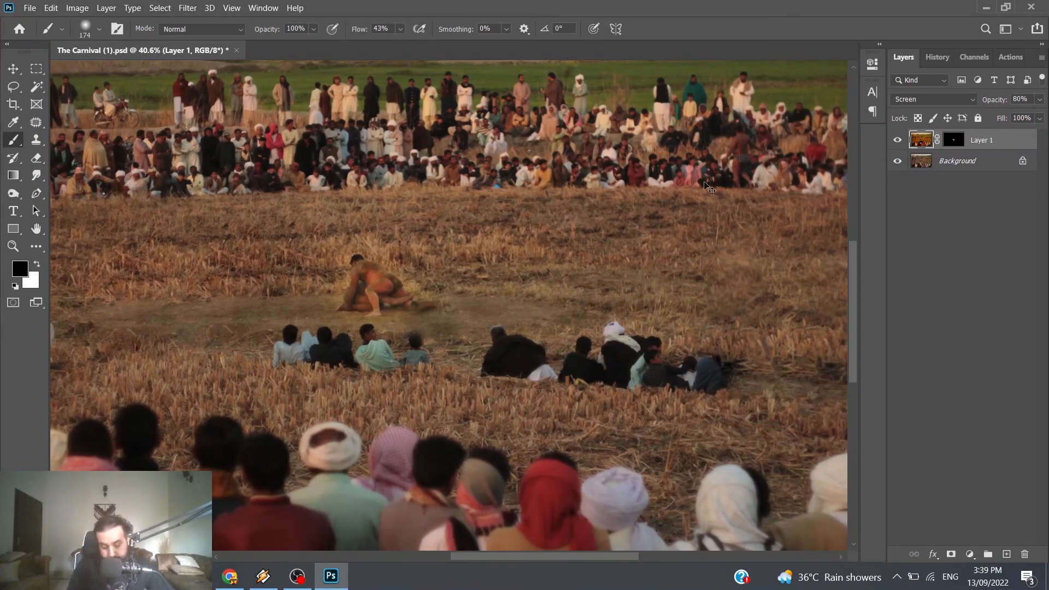
Step: Darken the Screen layer's image with an RGB Curves adjustment that pulls down the midtones, including a point at input 183, output 115
{"action": "key", "text": "ctrl+m"}
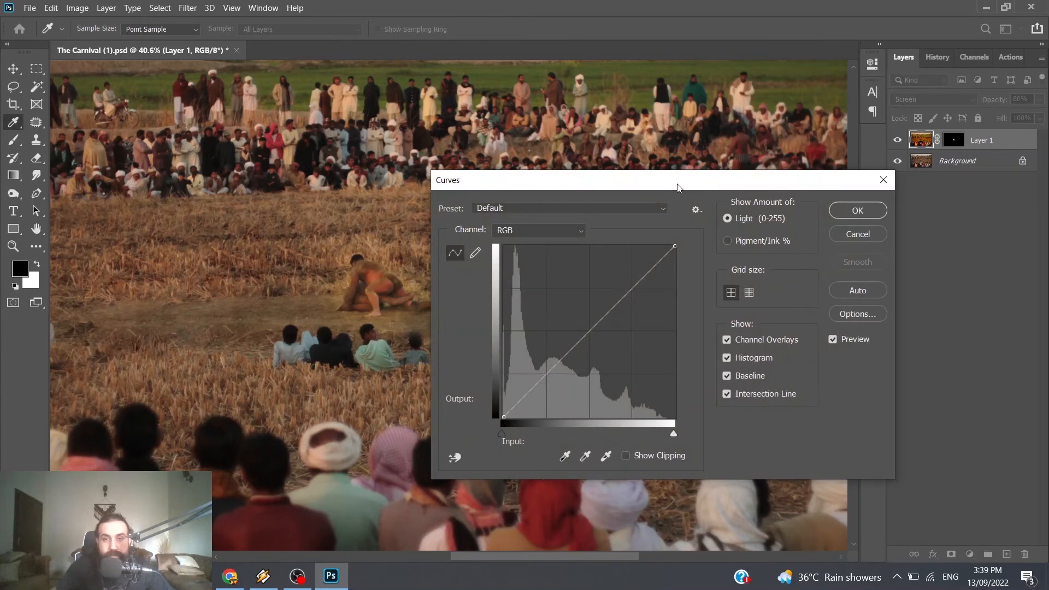
{"action": "left_click_drag", "start_coordinate": [677, 188], "coordinate": [797, 126]}
{"action": "left_click_drag", "start_coordinate": [767, 224], "coordinate": [768, 226]}
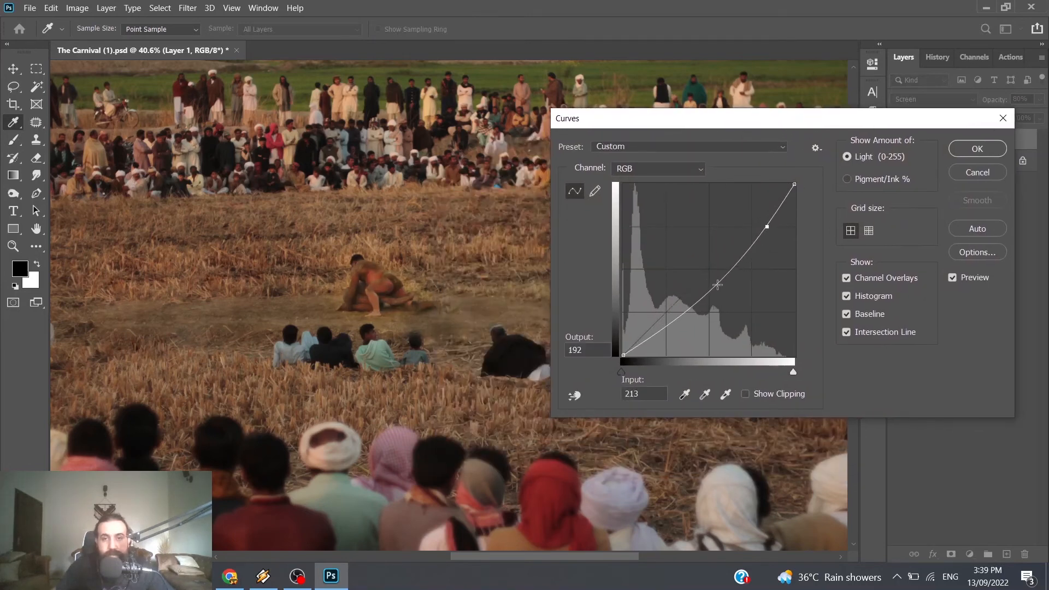
{"action": "mouse_move", "coordinate": [717, 285]}
{"action": "left_mouse_down"}
{"action": "mouse_move", "coordinate": [713, 309]}
{"action": "mouse_move", "coordinate": [714, 298]}
{"action": "left_mouse_up"}
{"action": "mouse_move", "coordinate": [684, 331]}
{"action": "left_mouse_down"}
{"action": "mouse_move", "coordinate": [669, 341]}
{"action": "mouse_move", "coordinate": [682, 335]}
{"action": "mouse_move", "coordinate": [677, 323]}
{"action": "left_mouse_up"}
{"action": "left_click_drag", "start_coordinate": [767, 230], "coordinate": [774, 228]}
{"action": "left_click_drag", "start_coordinate": [714, 298], "coordinate": [747, 276]}
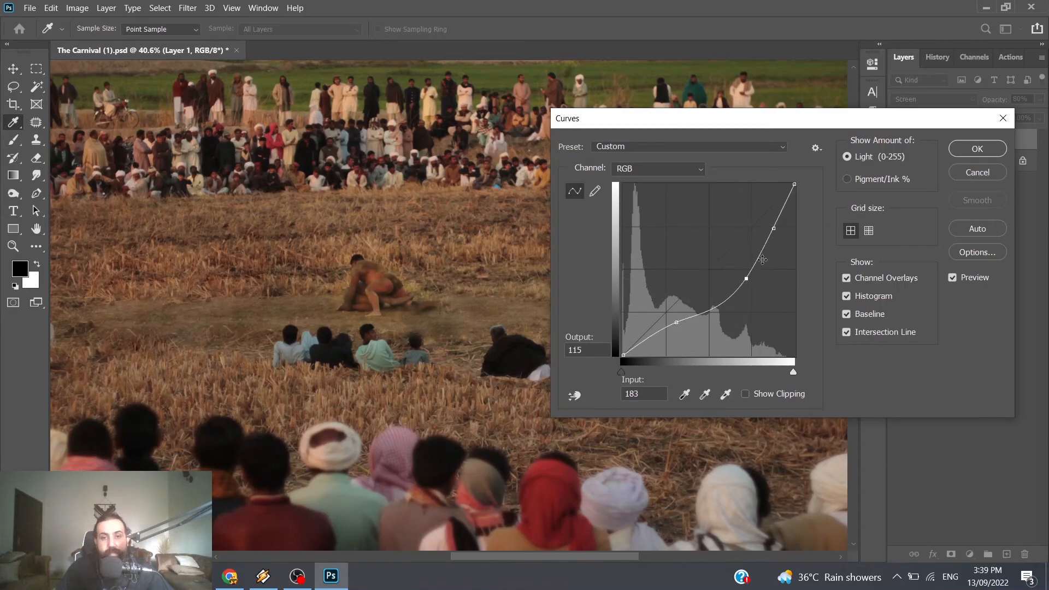
{"action": "left_click", "coordinate": [977, 149]}
{"action": "key", "text": "b"}
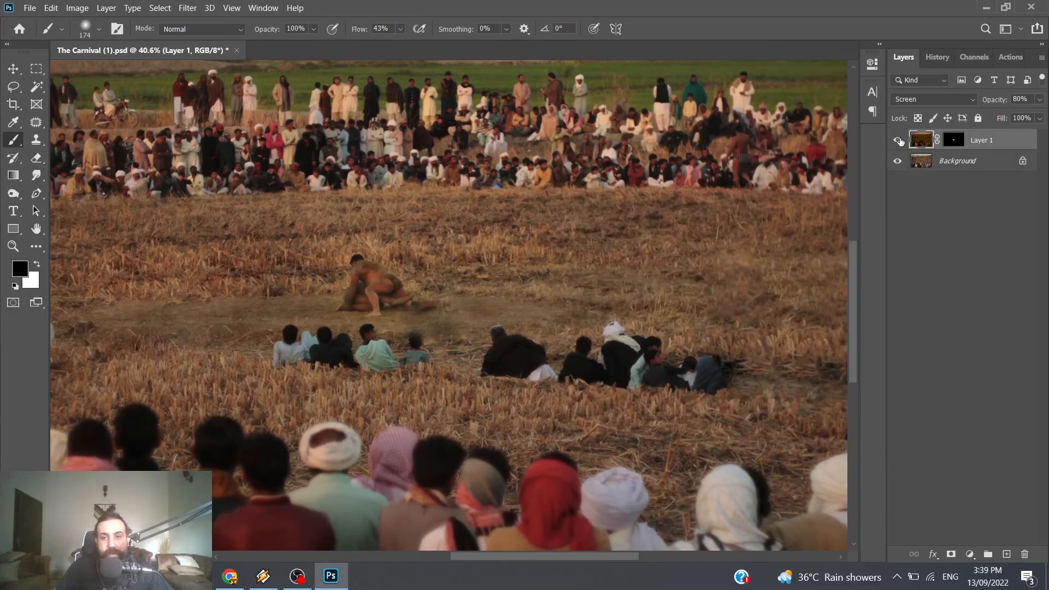
Step: Toggle the darkened Screen layer off and on, and examine the wrestlers up close and within the whole photo
{"action": "left_click", "coordinate": [899, 141]}
{"action": "left_click", "coordinate": [898, 141]}
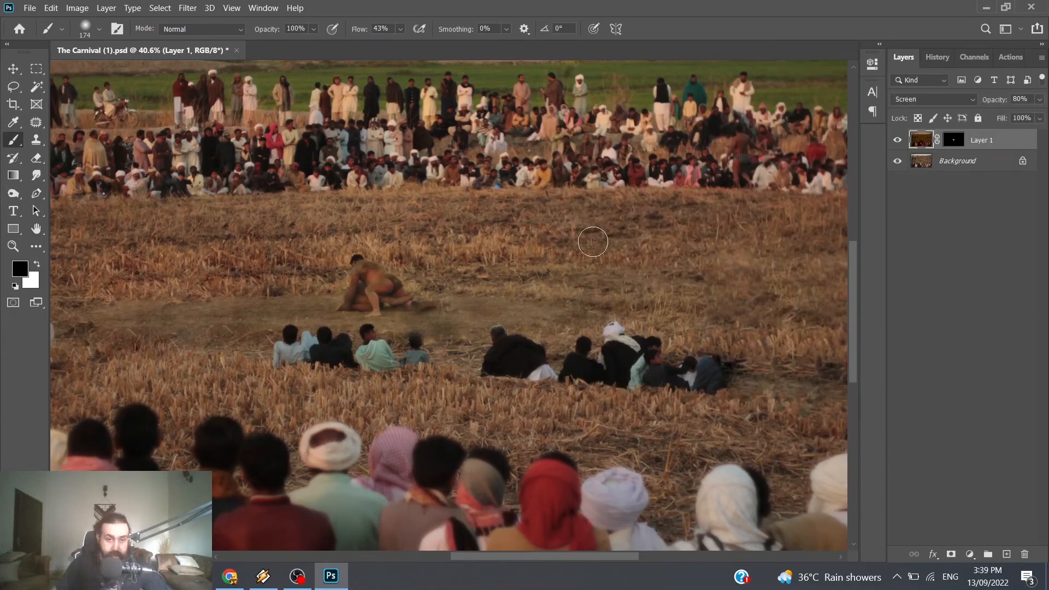
{"action": "scroll", "coordinate": [575, 256], "scroll_direction": "down", "scroll_amount": 3}
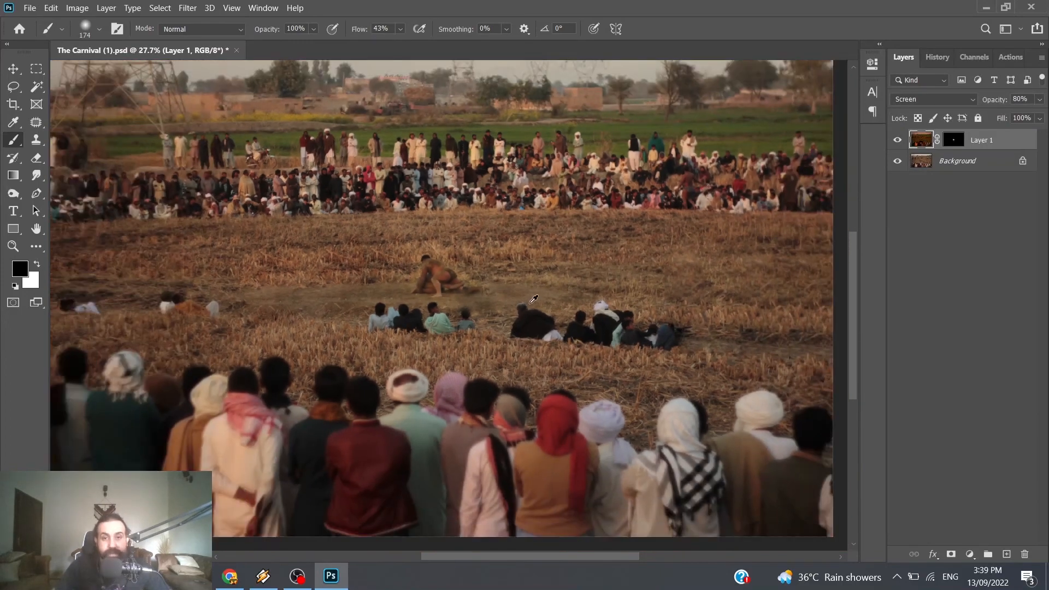
{"action": "scroll", "coordinate": [529, 268], "scroll_direction": "down", "scroll_amount": 1}
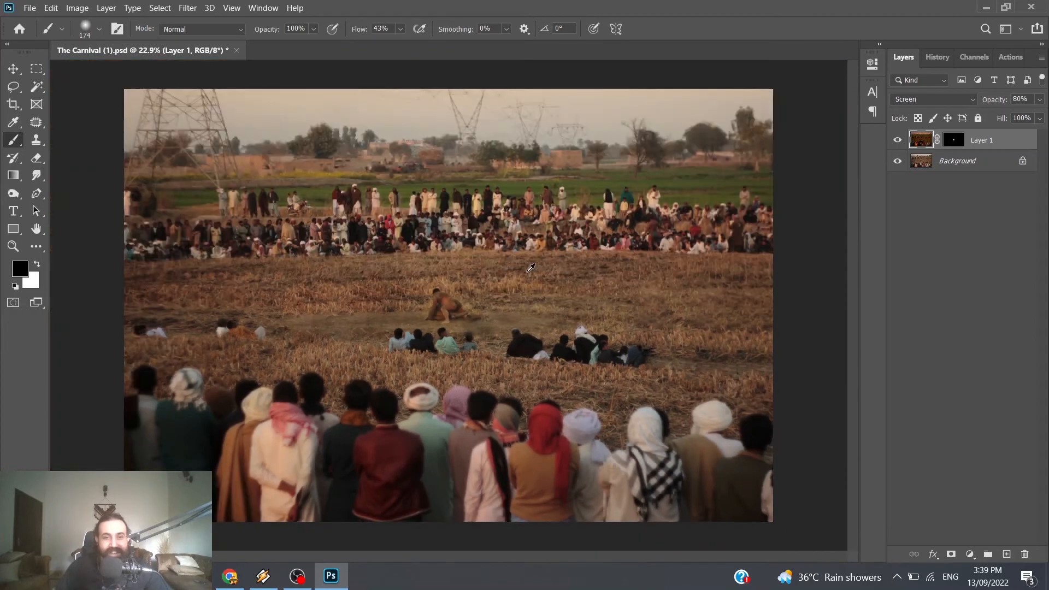
{"action": "scroll", "coordinate": [531, 267], "scroll_direction": "up", "scroll_amount": 3}
{"action": "scroll", "coordinate": [531, 267], "scroll_direction": "up", "scroll_amount": 3}
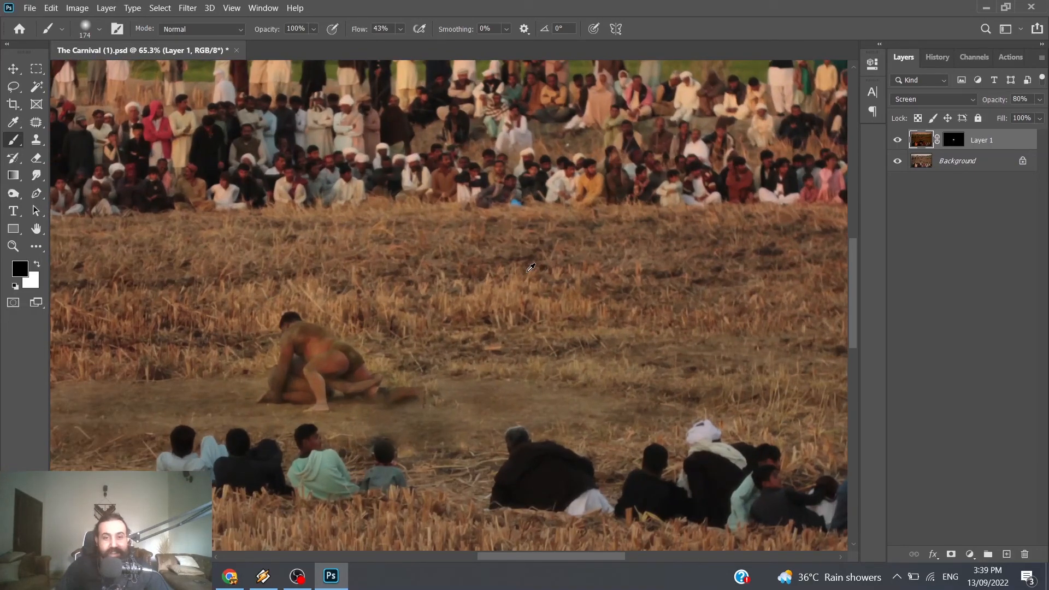
{"action": "scroll", "coordinate": [531, 268], "scroll_direction": "down", "scroll_amount": 2}
{"action": "scroll", "coordinate": [363, 341], "scroll_direction": "down", "scroll_amount": 1}
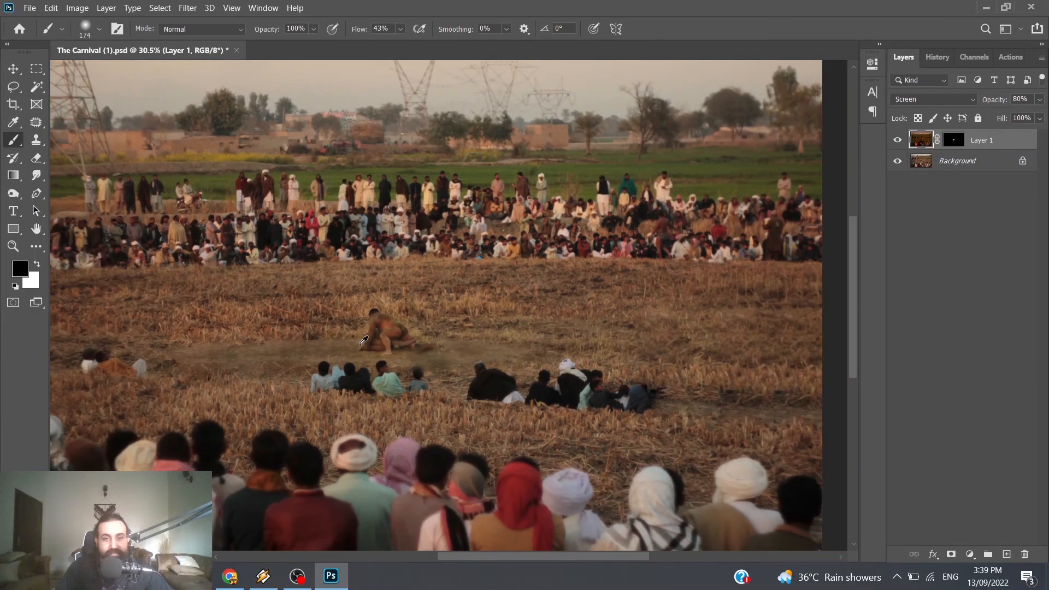
{"action": "scroll", "coordinate": [363, 340], "scroll_direction": "down", "scroll_amount": 1}
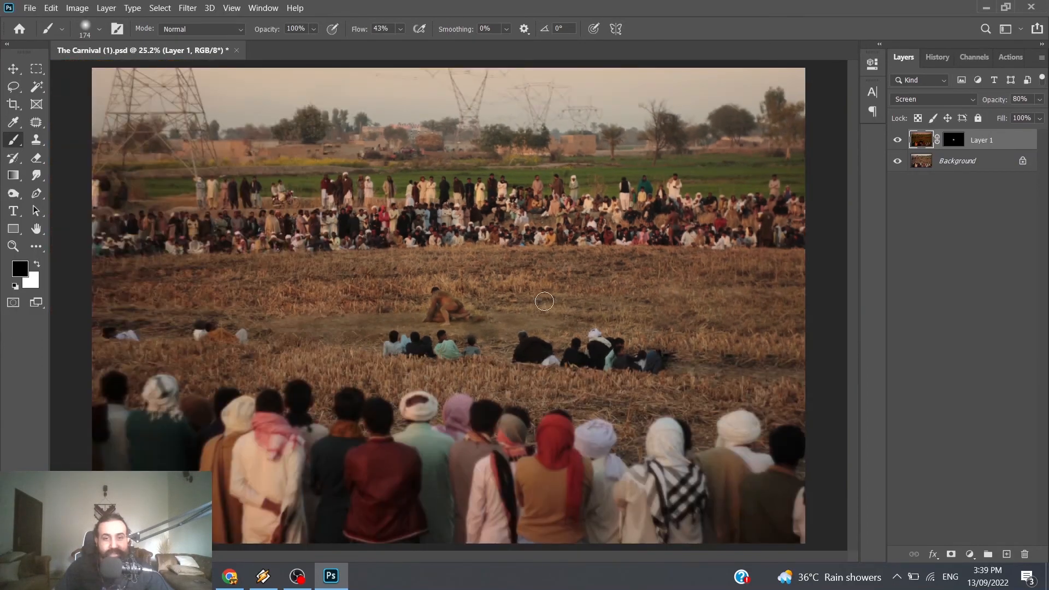
{"action": "scroll", "coordinate": [538, 295], "scroll_direction": "up", "scroll_amount": 2}
{"action": "scroll", "coordinate": [328, 266], "scroll_direction": "up", "scroll_amount": 1}
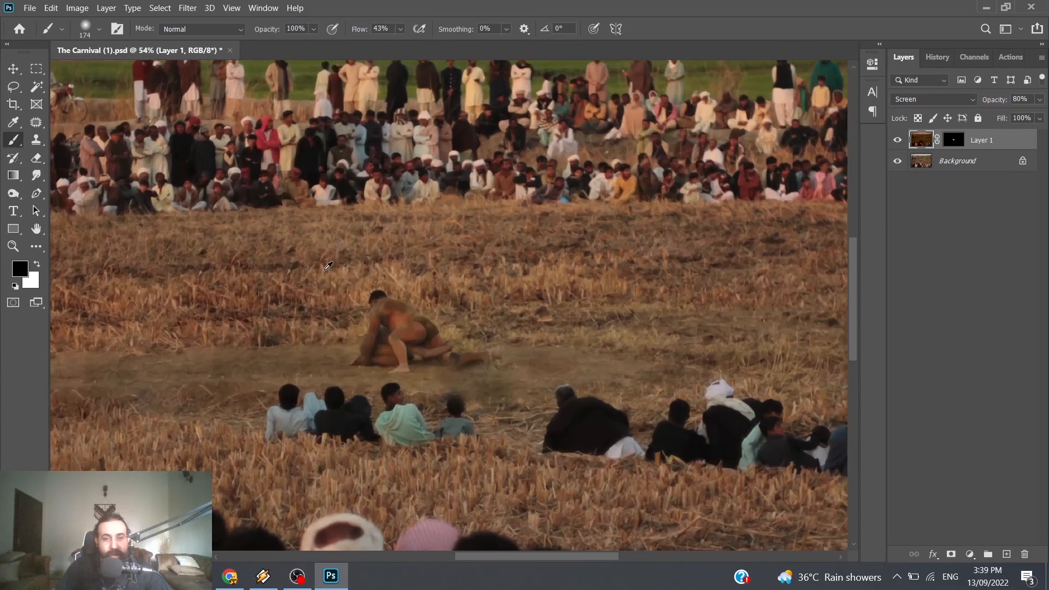
Step: Start Smart Sharpen on the Screen layer's image and bring the wrestlers into the filter's preview
{"action": "left_click", "coordinate": [187, 8]}
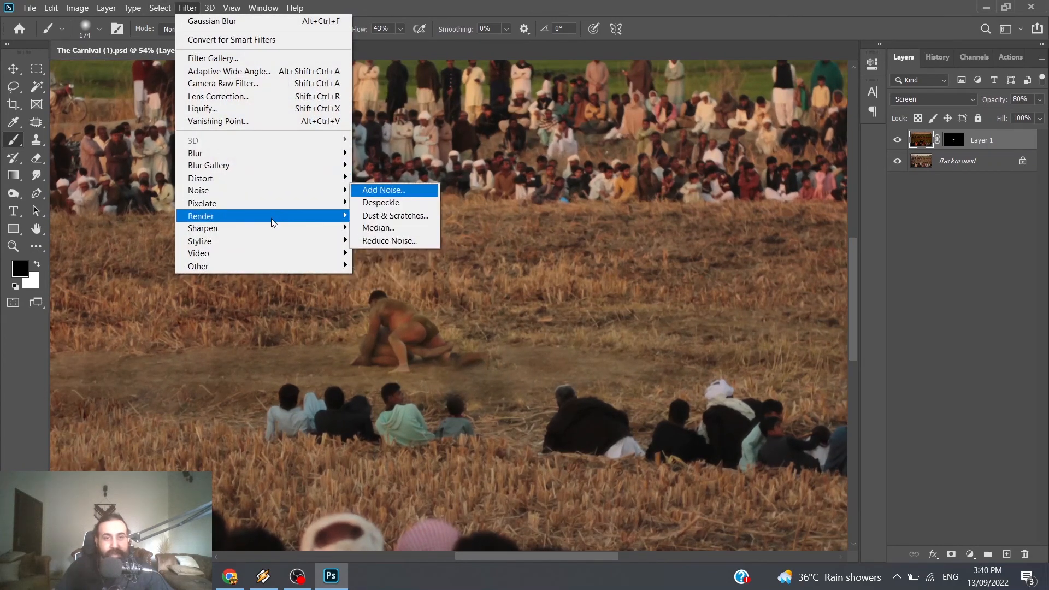
{"action": "mouse_move", "coordinate": [274, 228]}
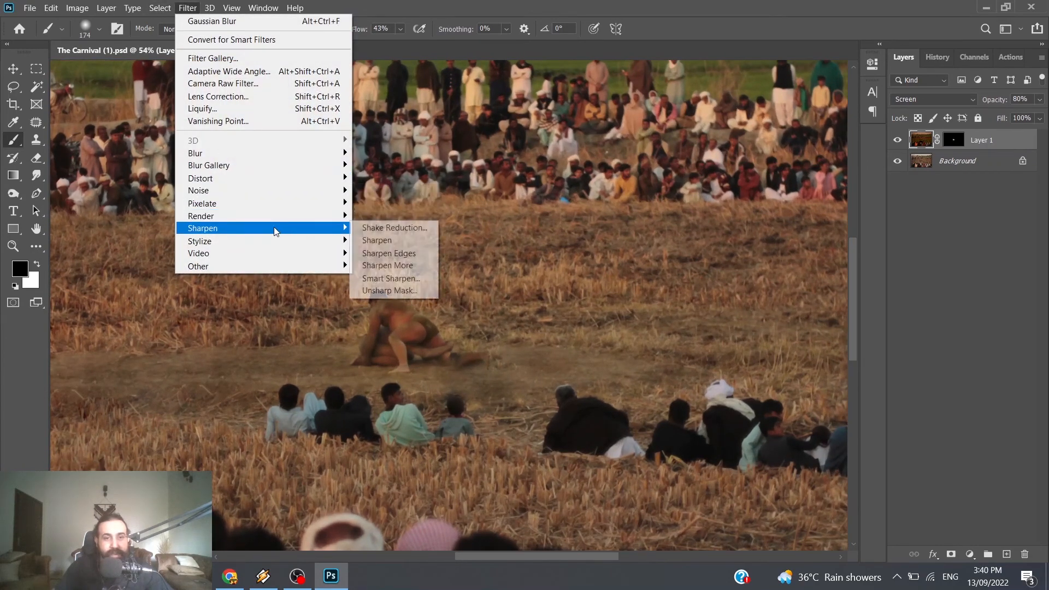
{"action": "left_click", "coordinate": [417, 280]}
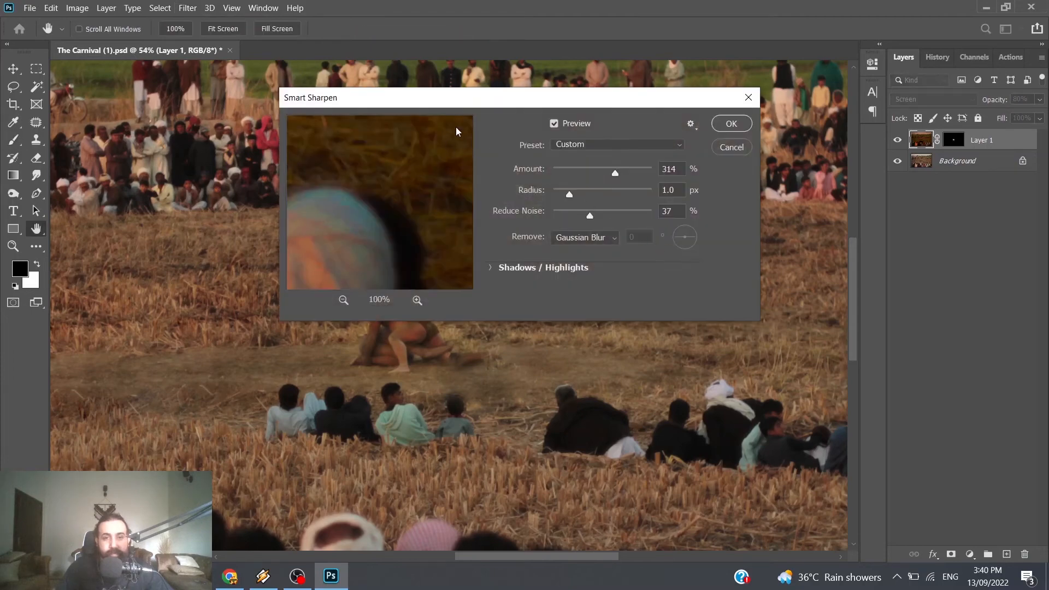
{"action": "left_click_drag", "start_coordinate": [511, 100], "coordinate": [759, 100]}
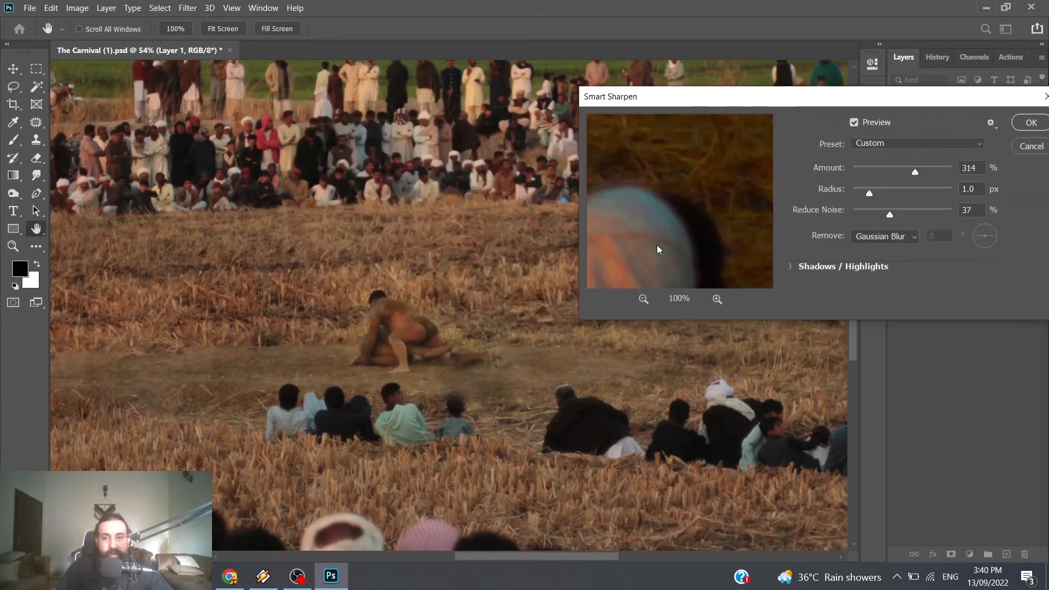
{"action": "left_click_drag", "start_coordinate": [658, 250], "coordinate": [702, 216]}
{"action": "left_click_drag", "start_coordinate": [787, 104], "coordinate": [705, 103]}
{"action": "left_click_drag", "start_coordinate": [603, 206], "coordinate": [623, 223]}
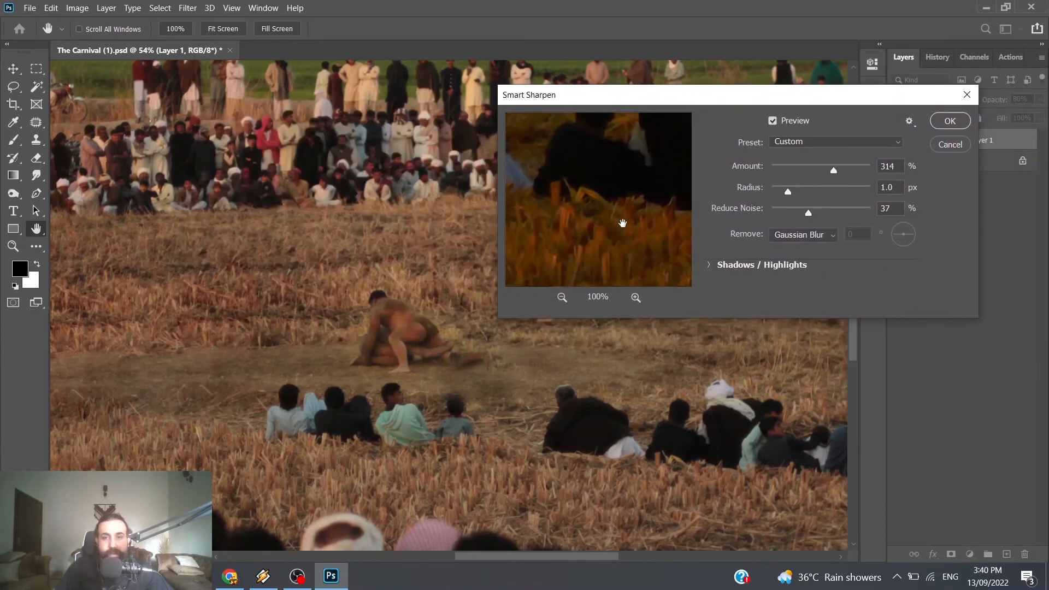
{"action": "left_click", "coordinate": [562, 298]}
{"action": "left_click", "coordinate": [562, 298]}
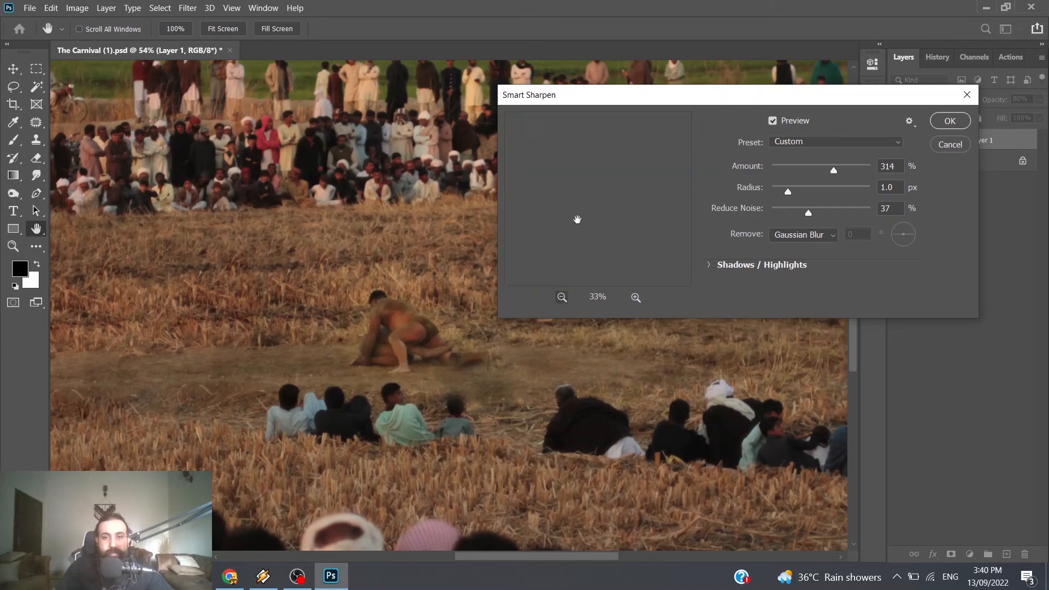
{"action": "left_click_drag", "start_coordinate": [573, 206], "coordinate": [612, 267]}
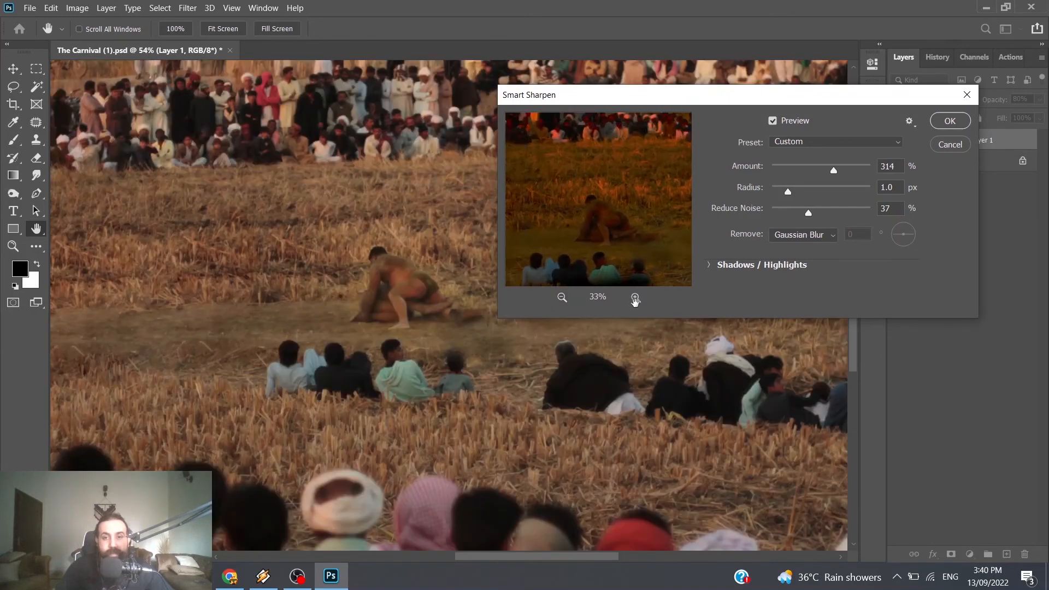
Step: Try Smart Sharpen at 159% amount and an 11 px radius, checking the wrestlers in the preview at several magnifications
{"action": "left_click", "coordinate": [635, 297]}
{"action": "left_click", "coordinate": [635, 297]}
{"action": "left_click", "coordinate": [635, 297]}
{"action": "left_click", "coordinate": [635, 298]}
{"action": "left_click", "coordinate": [635, 297]}
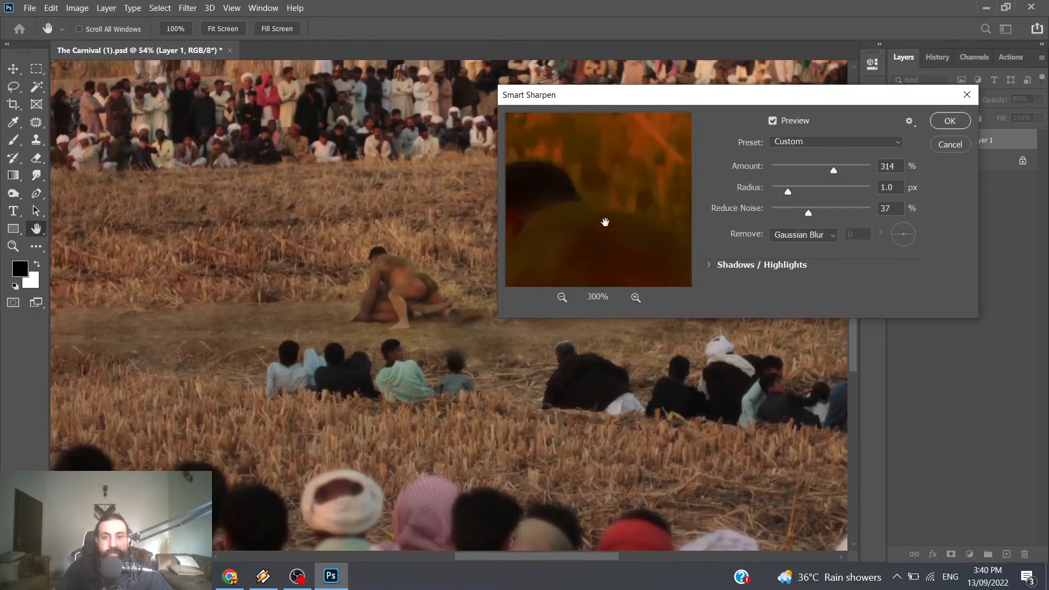
{"action": "left_click_drag", "start_coordinate": [605, 222], "coordinate": [643, 203]}
{"action": "left_click", "coordinate": [562, 297]}
{"action": "left_click", "coordinate": [562, 297]}
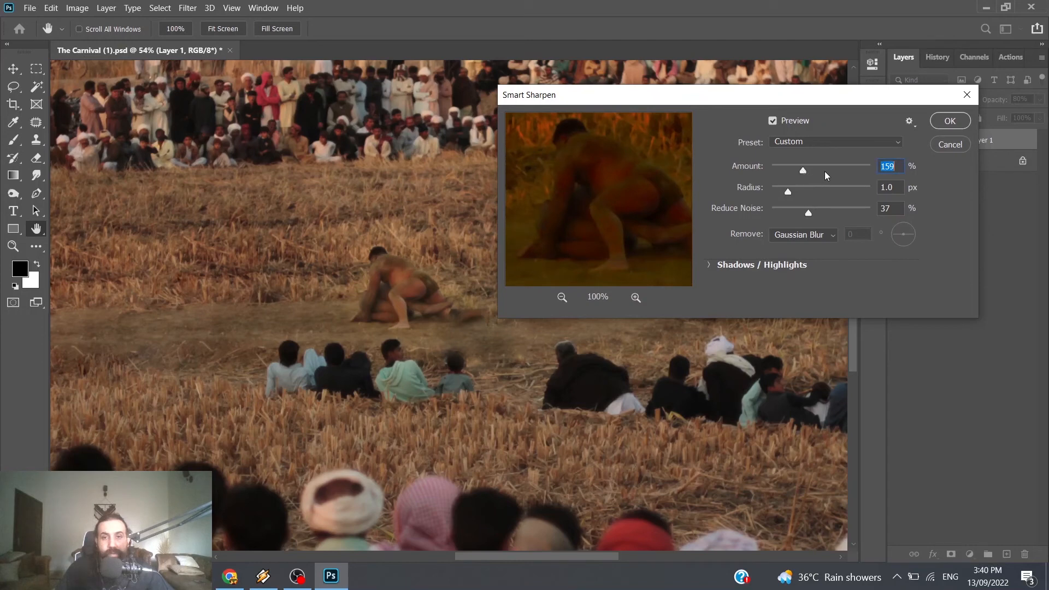
{"action": "left_click_drag", "start_coordinate": [812, 191], "coordinate": [828, 188]}
{"action": "left_click", "coordinate": [636, 297]}
{"action": "left_click", "coordinate": [636, 298]}
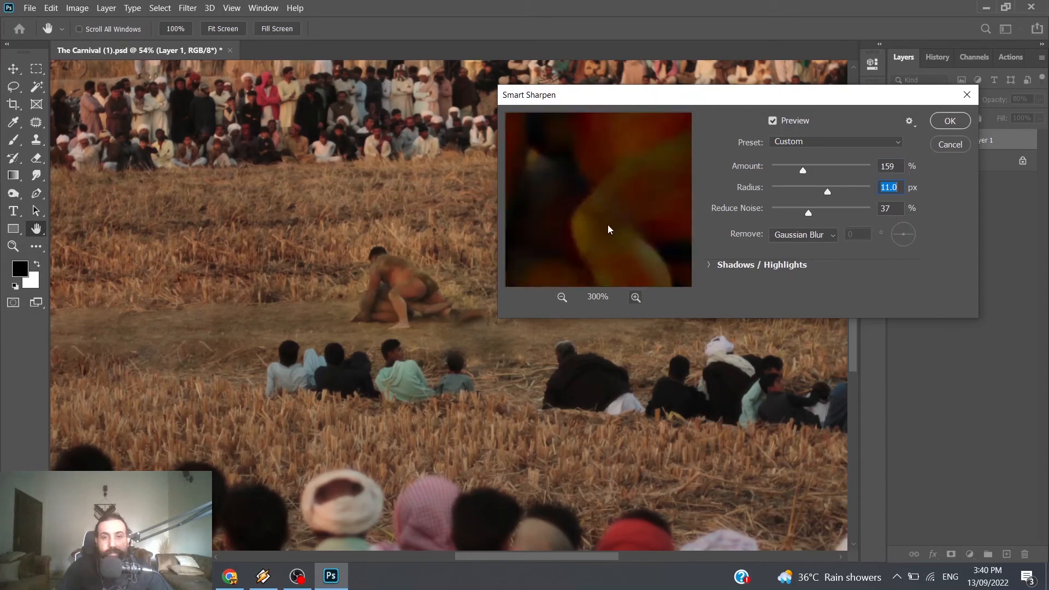
{"action": "left_click_drag", "start_coordinate": [634, 198], "coordinate": [631, 190]}
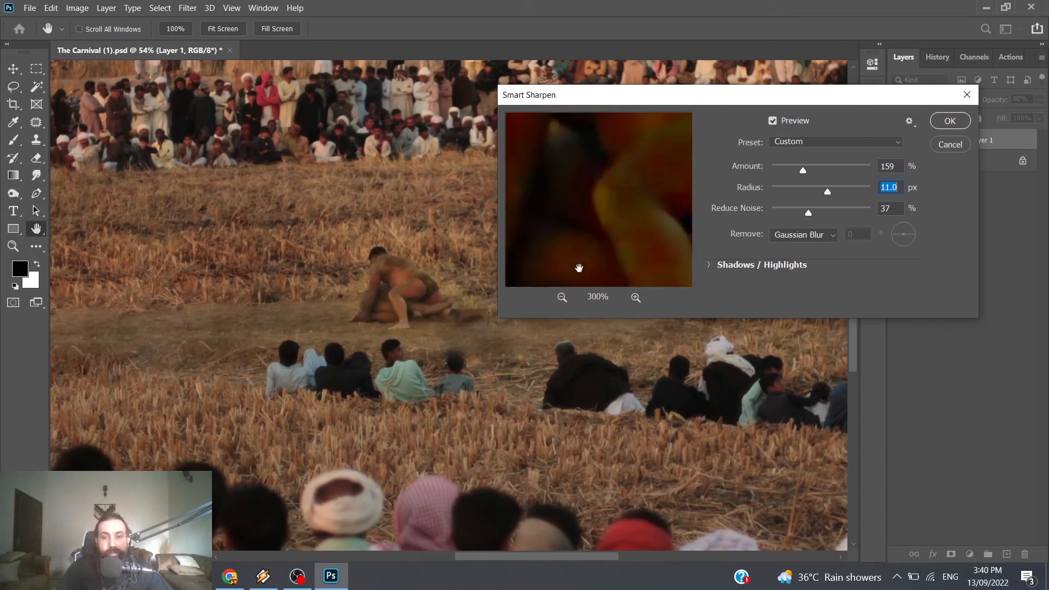
{"action": "left_click", "coordinate": [562, 298]}
{"action": "left_click", "coordinate": [561, 298]}
{"action": "left_click", "coordinate": [561, 298]}
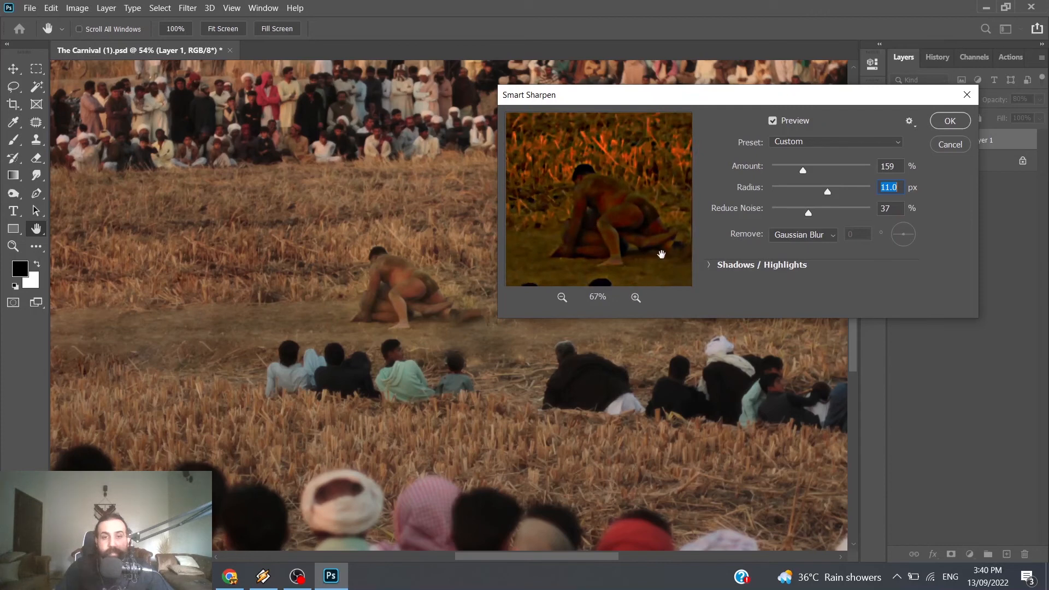
{"action": "left_click_drag", "start_coordinate": [624, 226], "coordinate": [618, 204]}
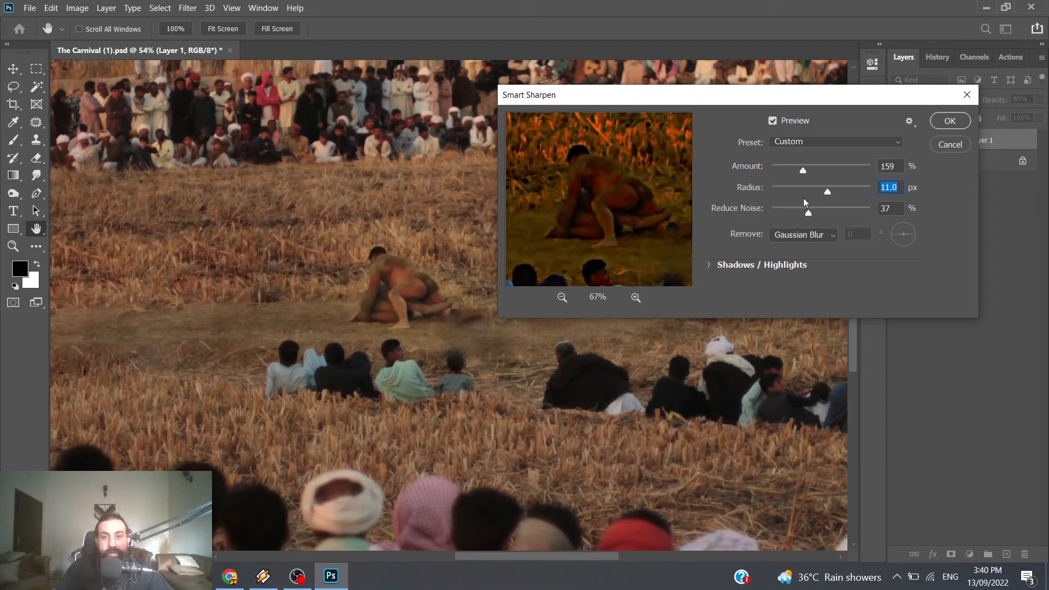
Step: Apply Smart Sharpen to the Screen layer's image with 355% amount, 0% noise reduction and a radius slightly below 3.6 px
{"action": "left_click_drag", "start_coordinate": [831, 213], "coordinate": [673, 227]}
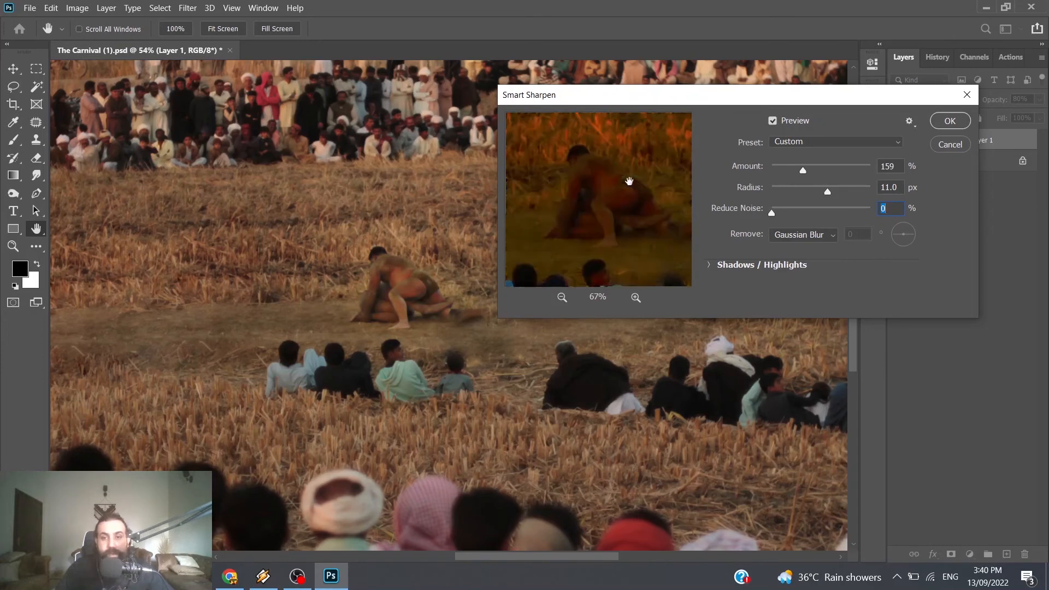
{"action": "left_click_drag", "start_coordinate": [627, 180], "coordinate": [628, 192]}
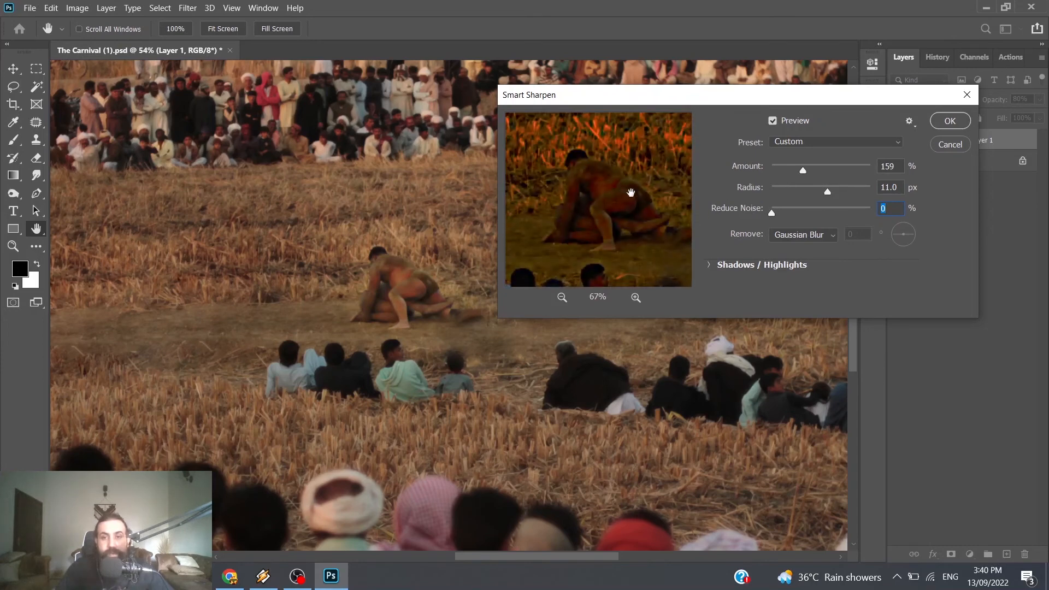
{"action": "left_click", "coordinate": [807, 189]}
{"action": "left_click", "coordinate": [843, 168]}
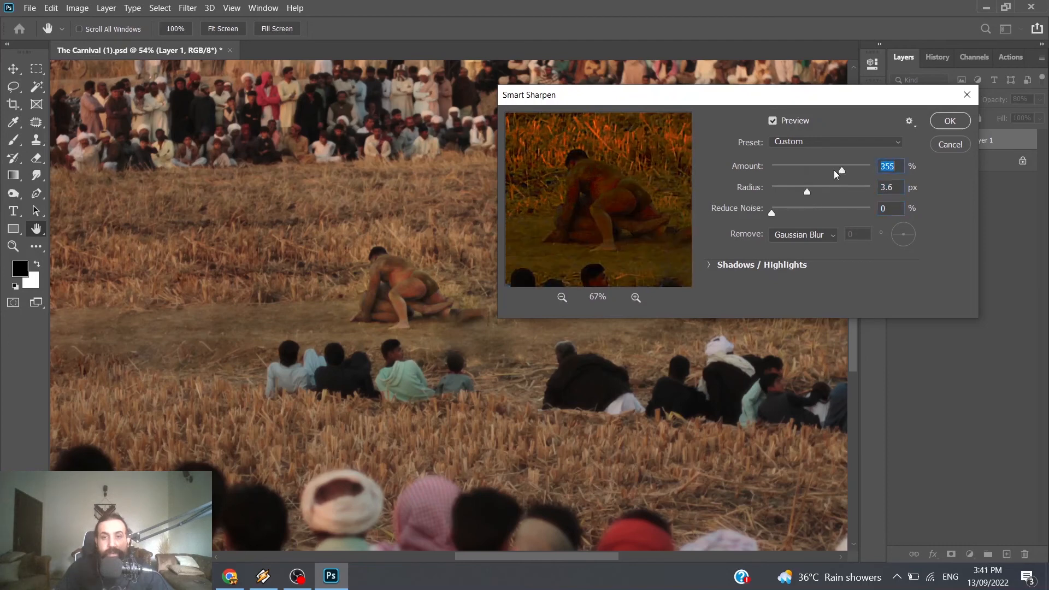
{"action": "left_click_drag", "start_coordinate": [805, 191], "coordinate": [800, 192]}
{"action": "left_click", "coordinate": [944, 126]}
{"action": "key", "text": "b"}
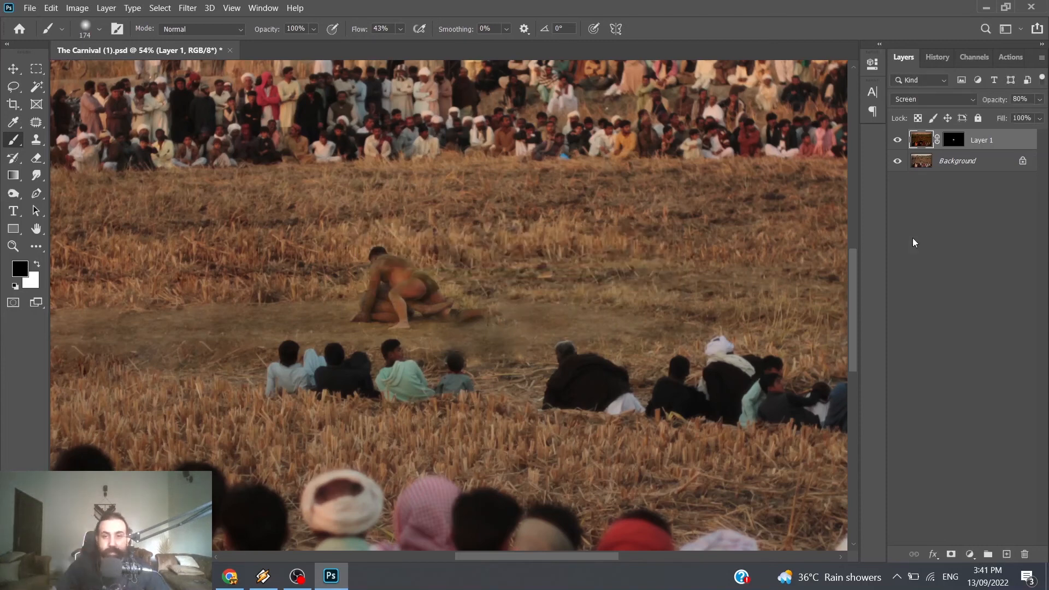
Step: Compare the wrestlers with the sharpened Screen layer hidden and shown, and examine the blend within the whole photo
{"action": "left_click", "coordinate": [897, 141]}
{"action": "left_click", "coordinate": [896, 141]}
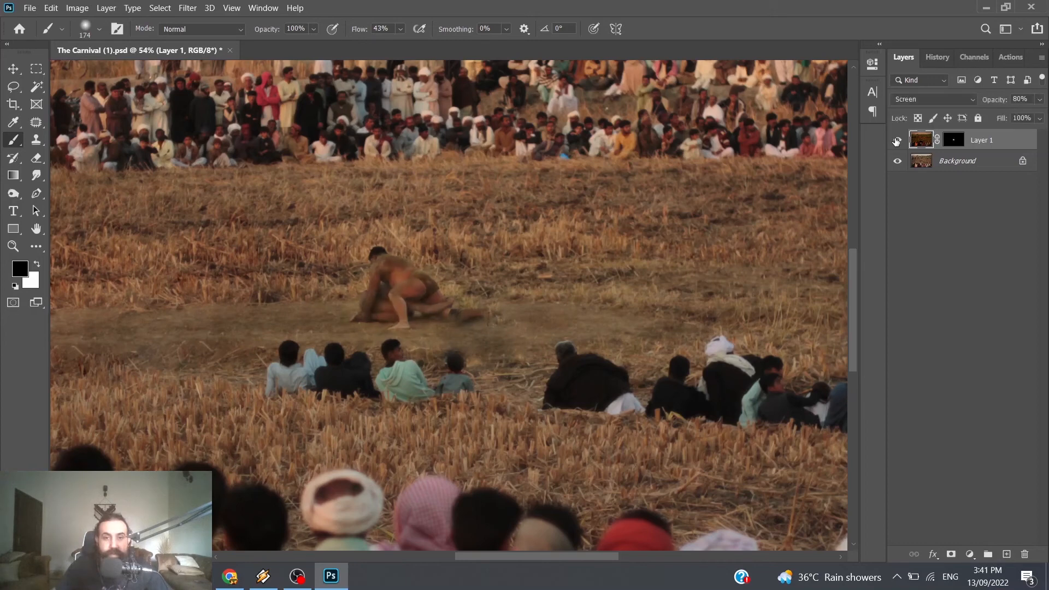
{"action": "left_click", "coordinate": [897, 141]}
{"action": "left_click", "coordinate": [896, 141]}
{"action": "left_click", "coordinate": [897, 141]}
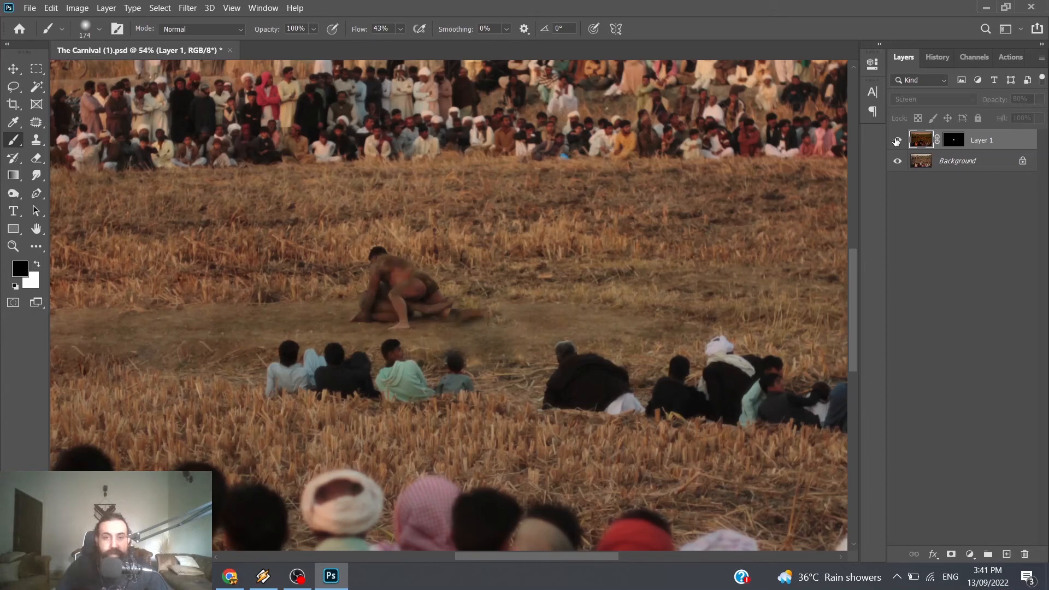
{"action": "left_click", "coordinate": [897, 141]}
{"action": "left_click", "coordinate": [896, 141]}
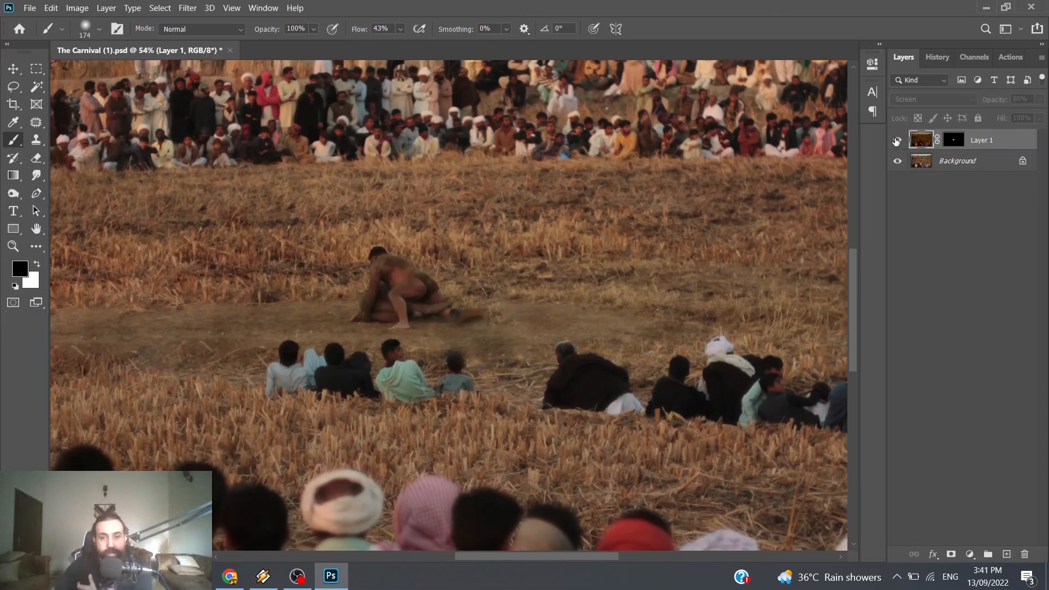
{"action": "left_click", "coordinate": [897, 141]}
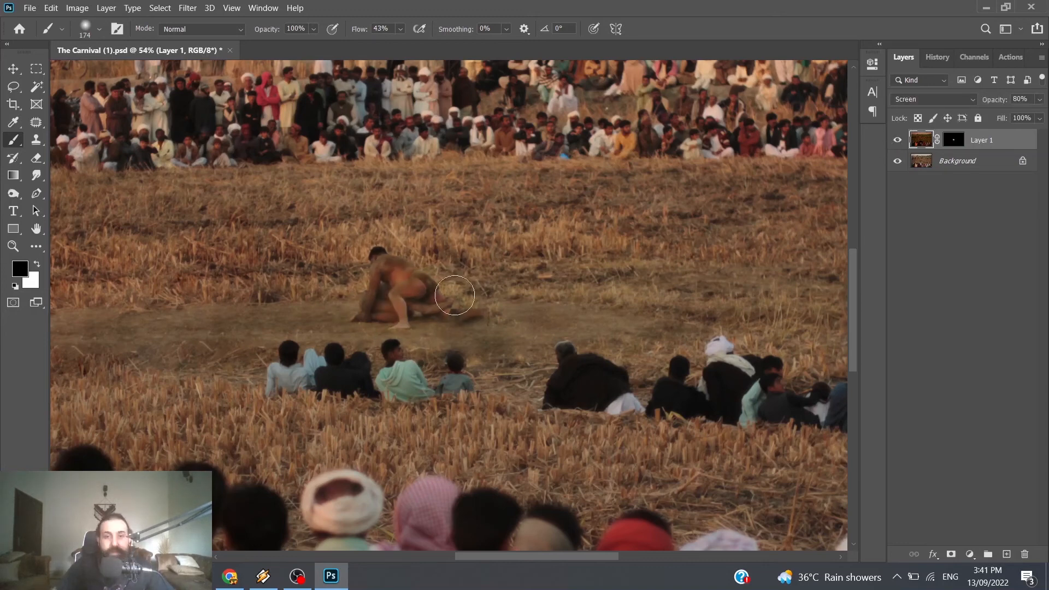
{"action": "scroll", "coordinate": [411, 283], "scroll_direction": "down", "scroll_amount": 3}
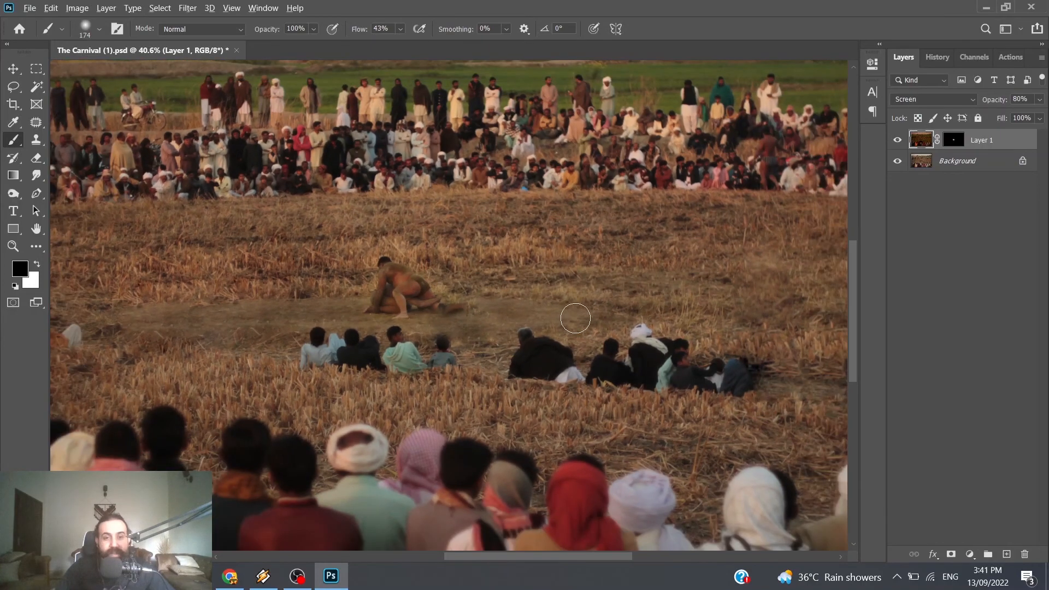
{"action": "scroll", "coordinate": [579, 315], "scroll_direction": "down", "scroll_amount": 2}
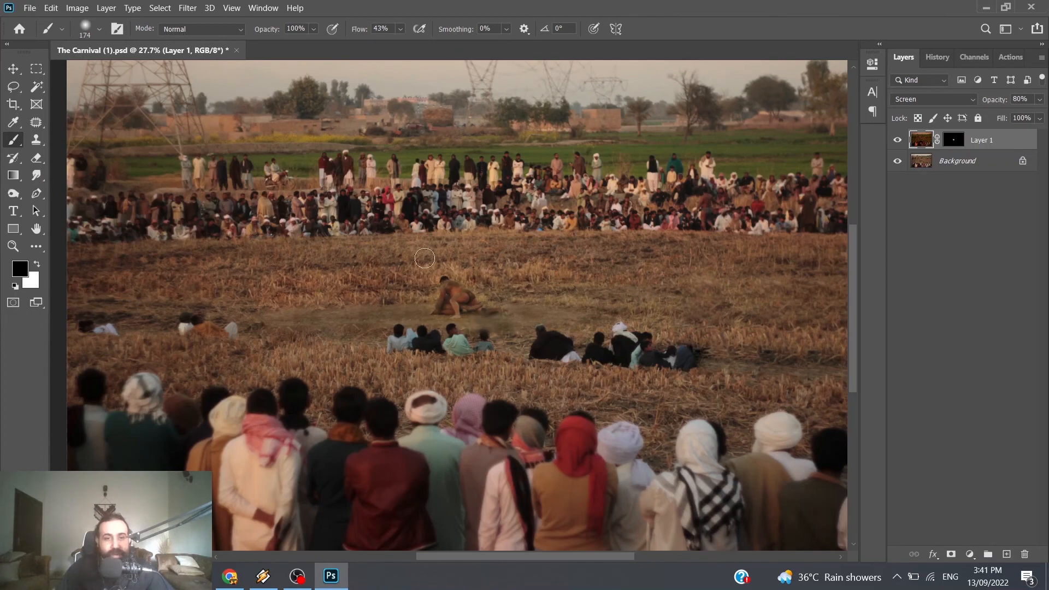
{"action": "scroll", "coordinate": [568, 312], "scroll_direction": "down", "scroll_amount": 1, "text": "alt"}
{"action": "scroll", "coordinate": [568, 312], "scroll_direction": "down", "scroll_amount": 1}
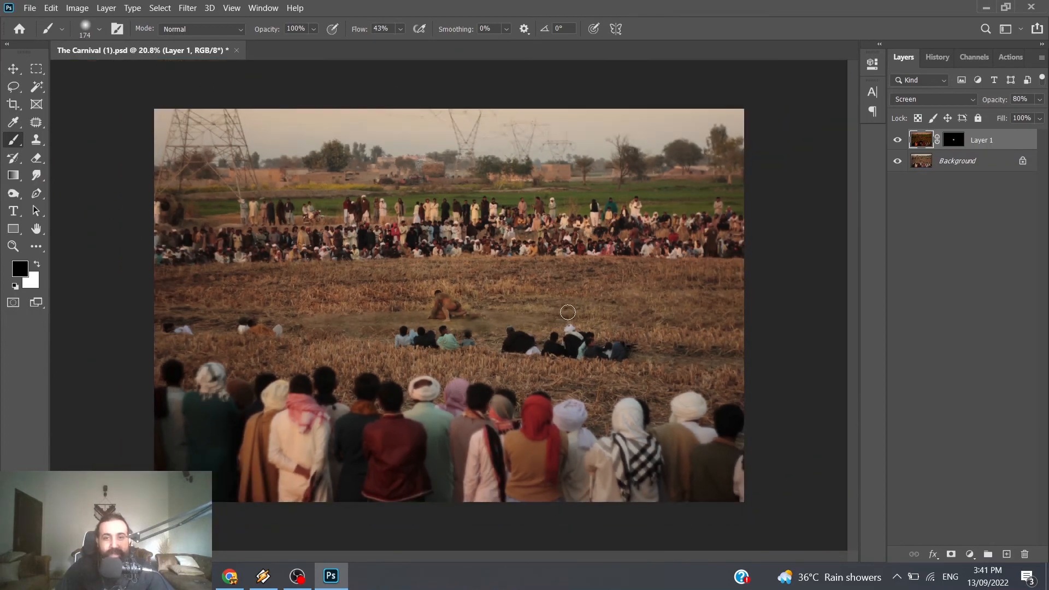
Step: Flatten the Screen layer and the Background into a single layer
{"action": "left_click", "coordinate": [927, 168]}
{"action": "left_click", "coordinate": [926, 146]}
{"action": "left_click", "coordinate": [928, 168]}
{"action": "right_click", "coordinate": [927, 167]}
{"action": "left_click", "coordinate": [882, 147]}
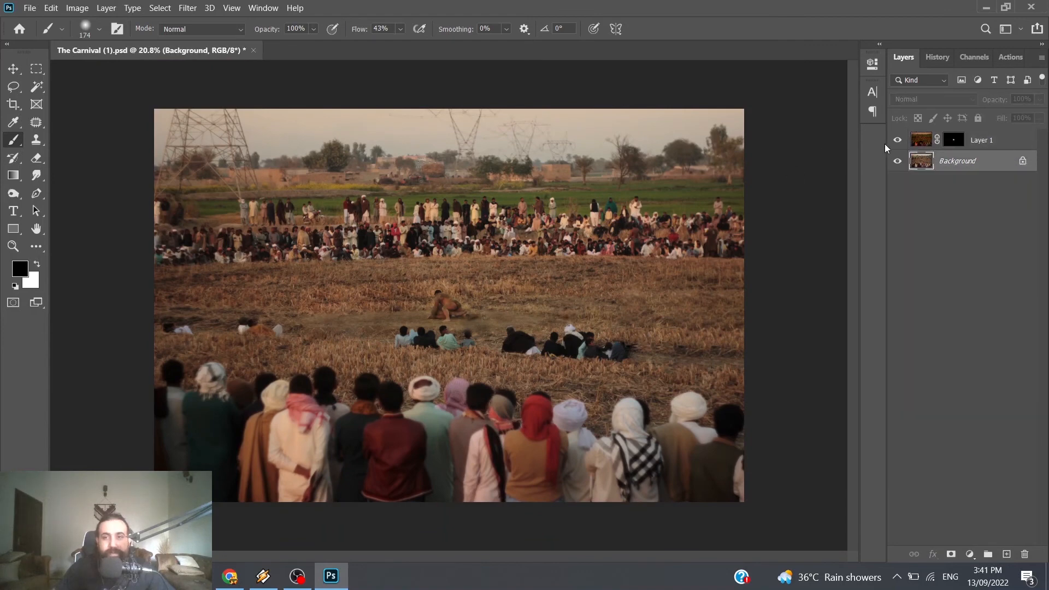
{"action": "key", "text": "alt+bracketright"}
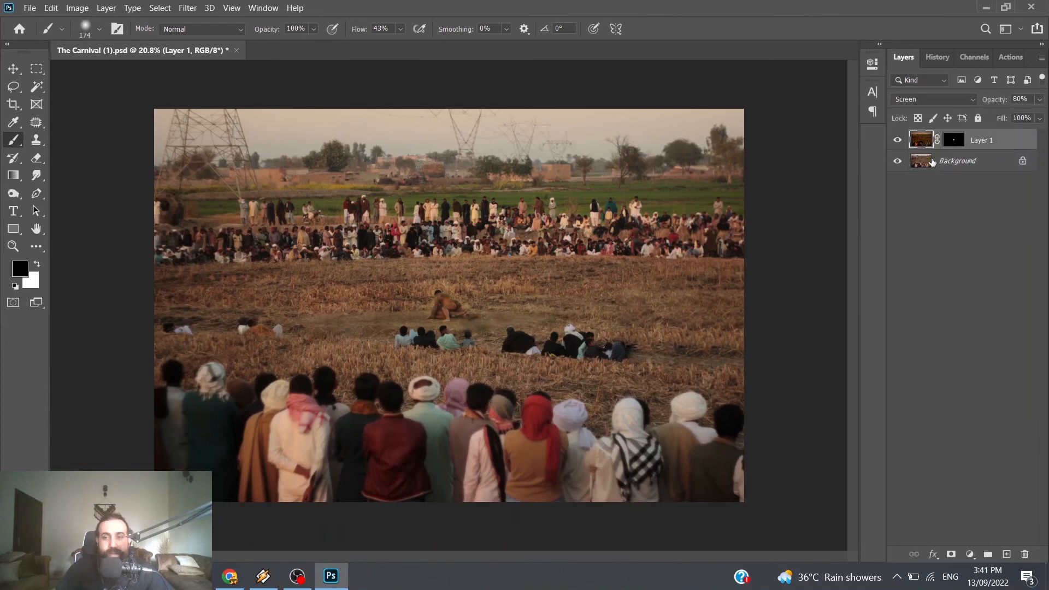
{"action": "right_click", "coordinate": [925, 164]}
{"action": "left_click", "coordinate": [967, 453]}
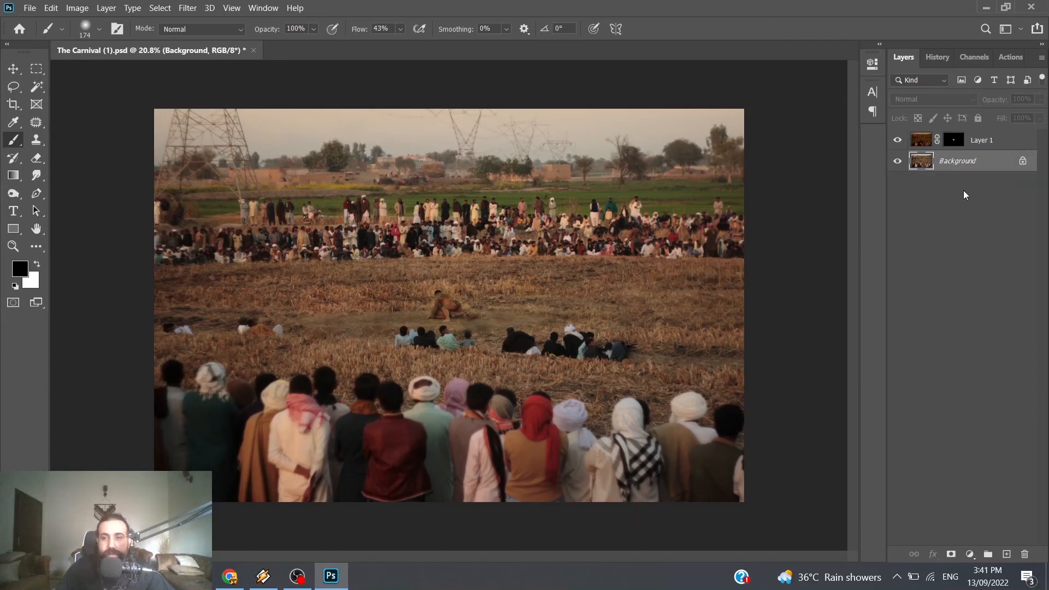
{"action": "right_click", "coordinate": [951, 166]}
{"action": "left_click", "coordinate": [971, 295]}
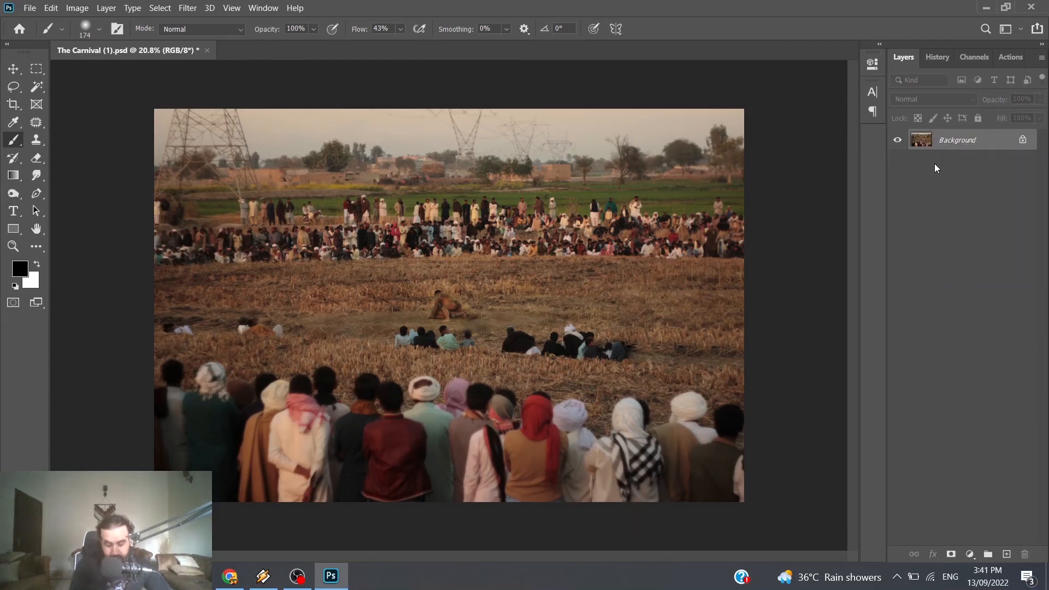
Step: Duplicate the flattened Background and set the copy's blend mode to Multiply at 100% opacity
{"action": "key", "text": "ctrl+j"}
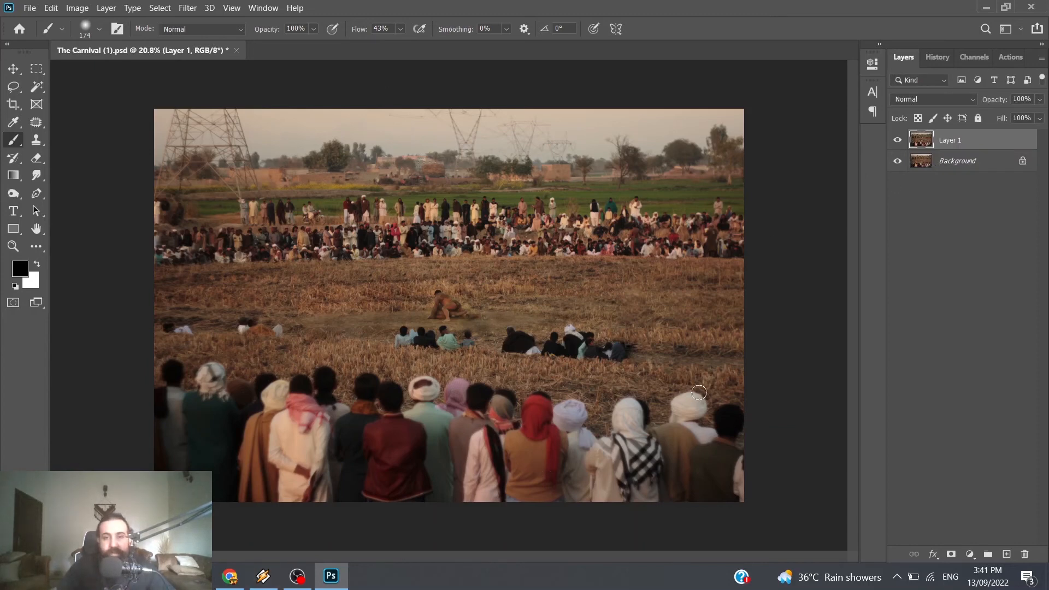
{"action": "left_click", "coordinate": [941, 97]}
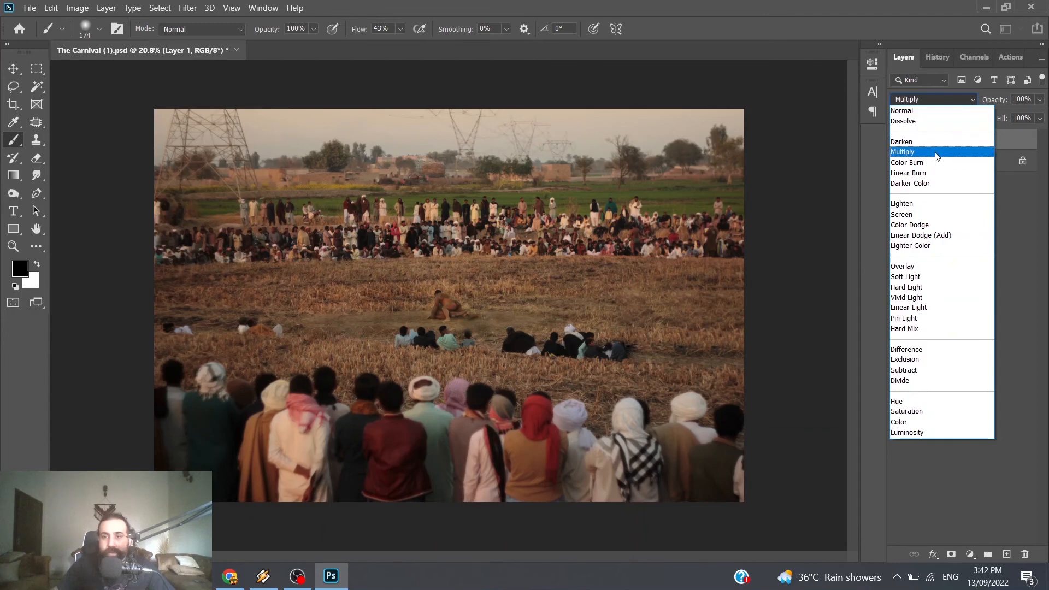
{"action": "left_click", "coordinate": [935, 153]}
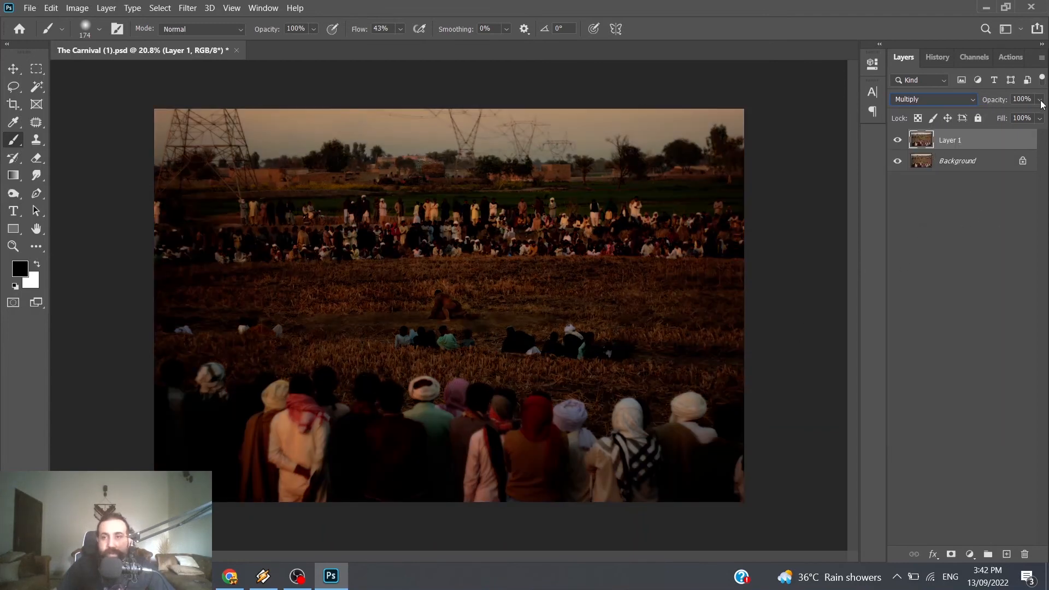
{"action": "mouse_move", "coordinate": [1040, 100]}
{"action": "left_mouse_down"}
{"action": "mouse_move", "coordinate": [1010, 118]}
{"action": "mouse_move", "coordinate": [1044, 119]}
{"action": "left_mouse_up"}
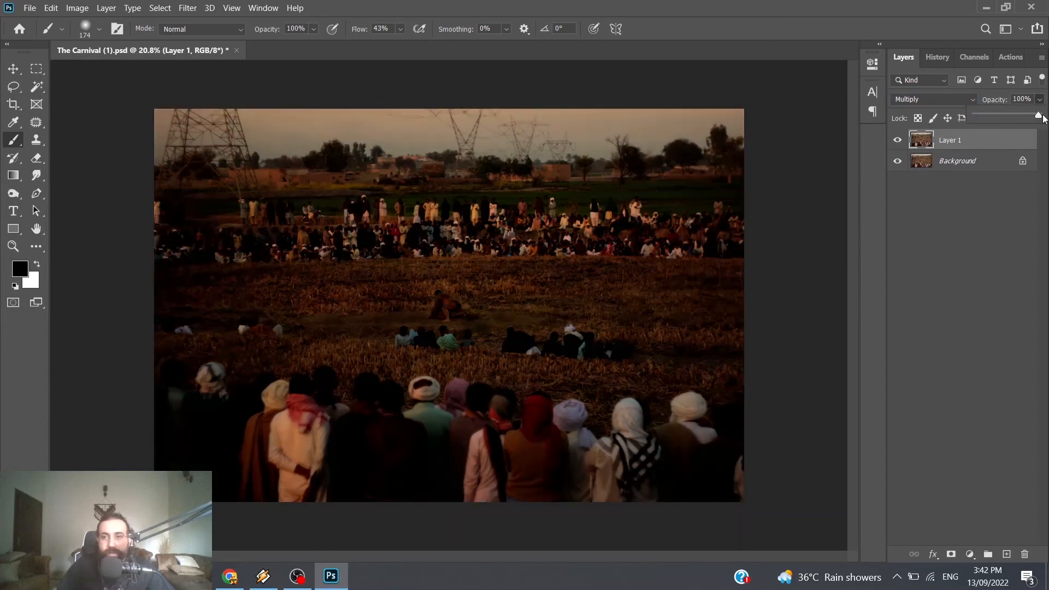
{"action": "left_click", "coordinate": [988, 235]}
{"action": "left_click", "coordinate": [949, 143]}
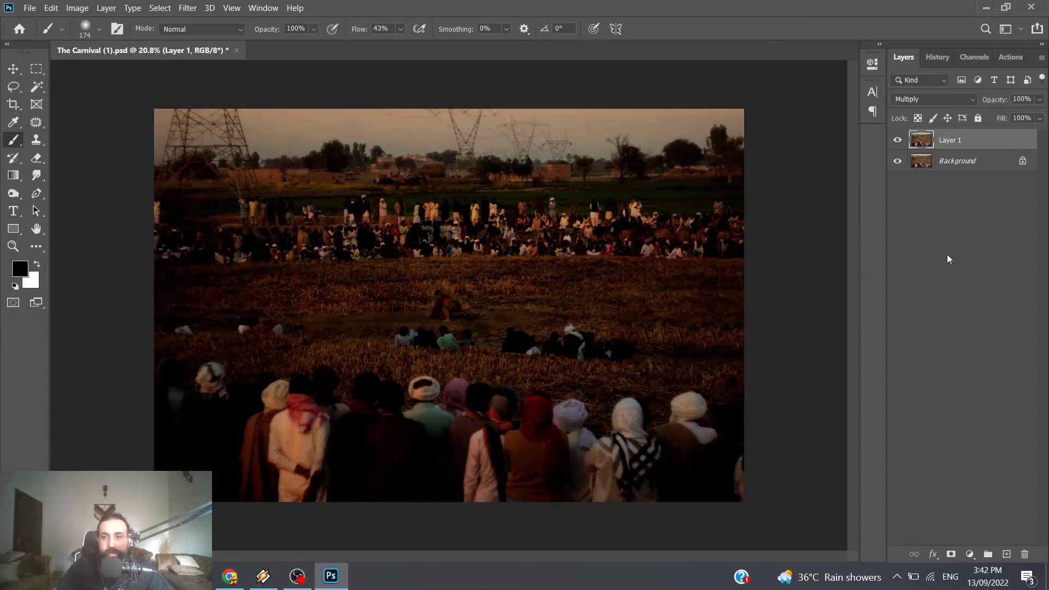
Step: Mask the Multiply layer with a radial black-to-white gradient running from the wrestlers to beyond the photo's right edge
{"action": "left_click", "coordinate": [951, 555]}
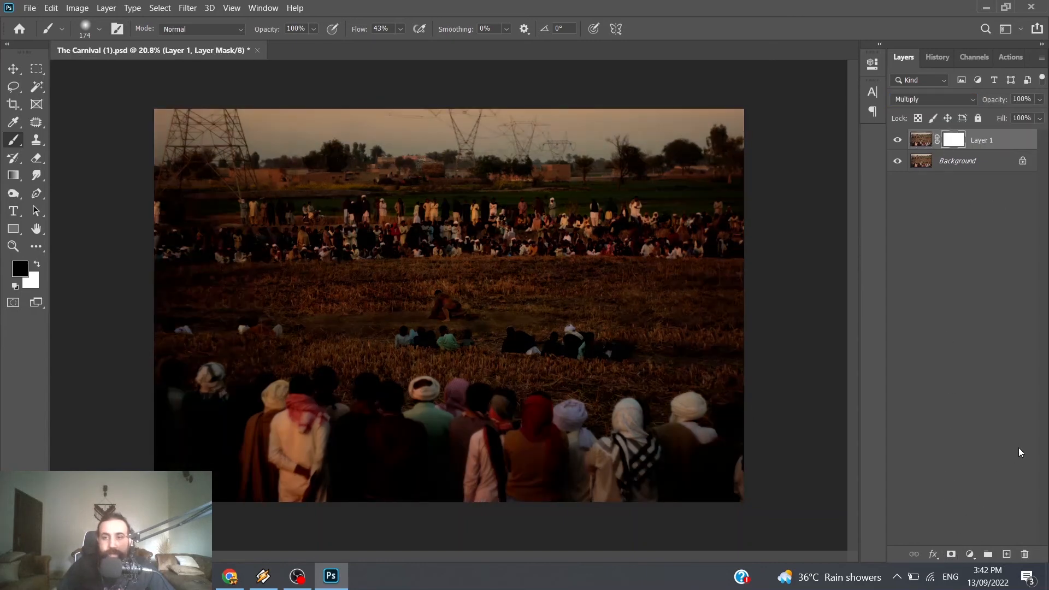
{"action": "left_click", "coordinate": [19, 176]}
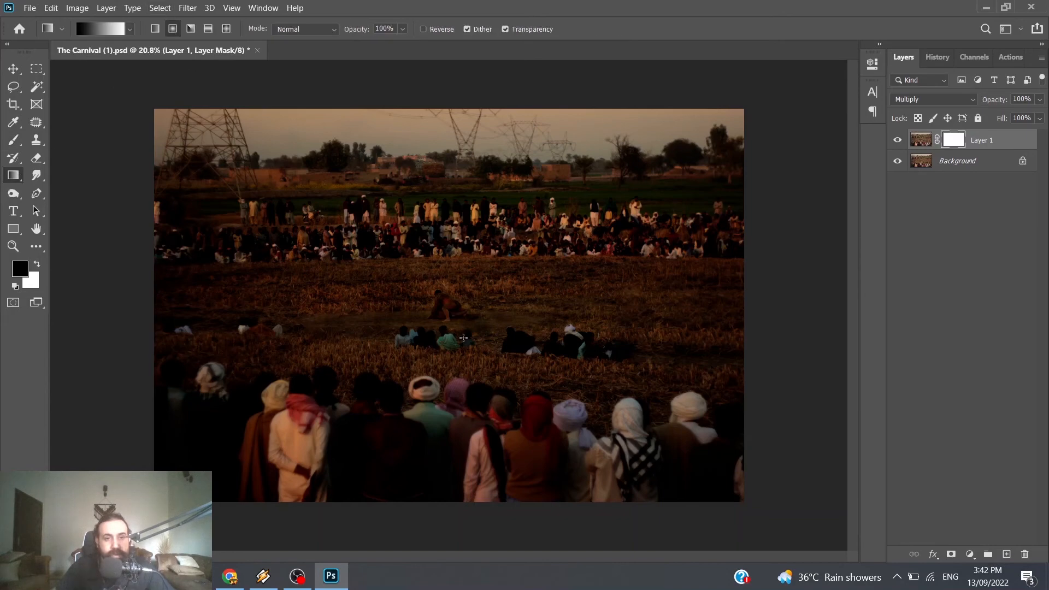
{"action": "left_click_drag", "start_coordinate": [443, 309], "coordinate": [688, 310]}
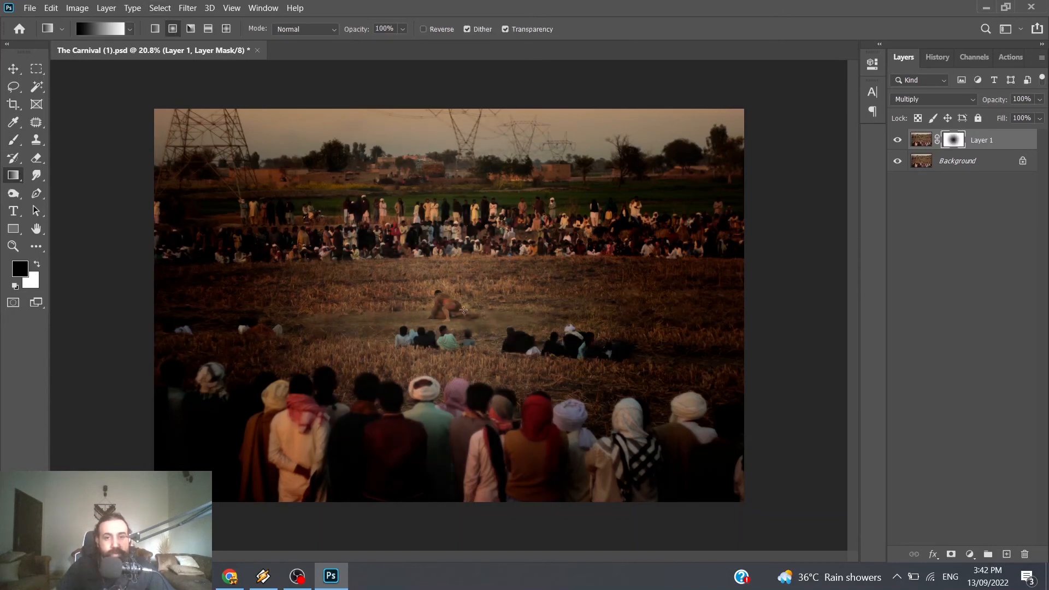
{"action": "left_click_drag", "start_coordinate": [449, 310], "coordinate": [766, 311]}
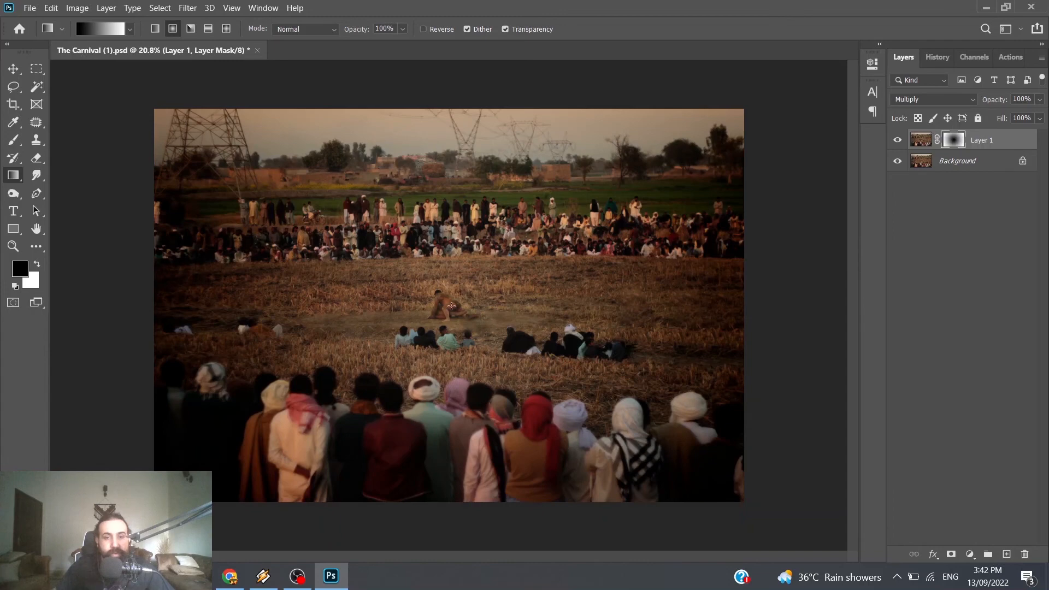
{"action": "left_click_drag", "start_coordinate": [451, 307], "coordinate": [824, 307]}
Step: Compare the whole photo with the masked Multiply layer hidden and shown
{"action": "left_click", "coordinate": [897, 141]}
{"action": "left_click", "coordinate": [897, 142]}
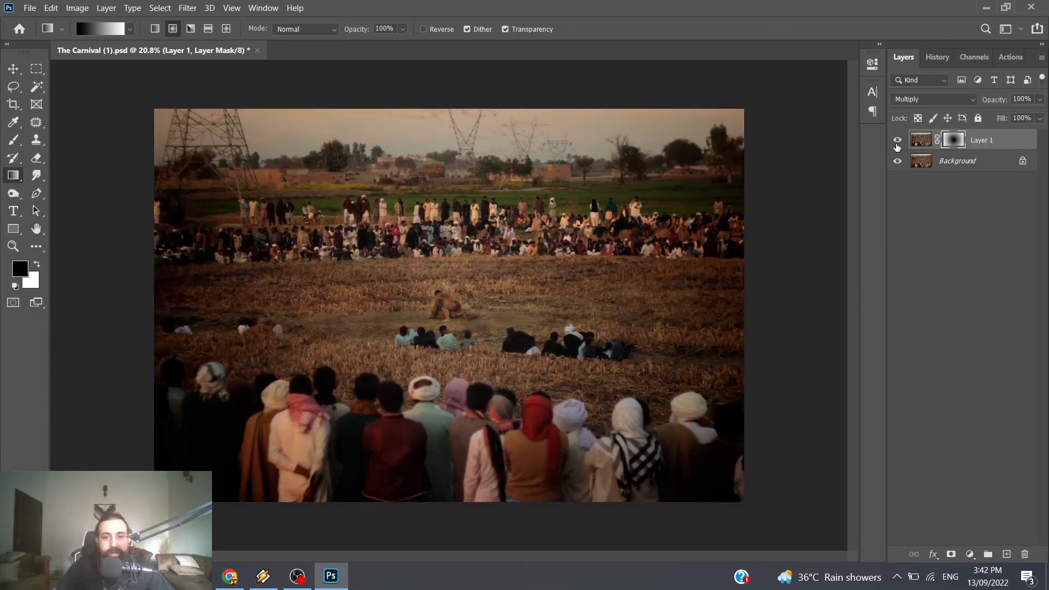
{"action": "left_click", "coordinate": [897, 143]}
{"action": "left_click", "coordinate": [898, 143]}
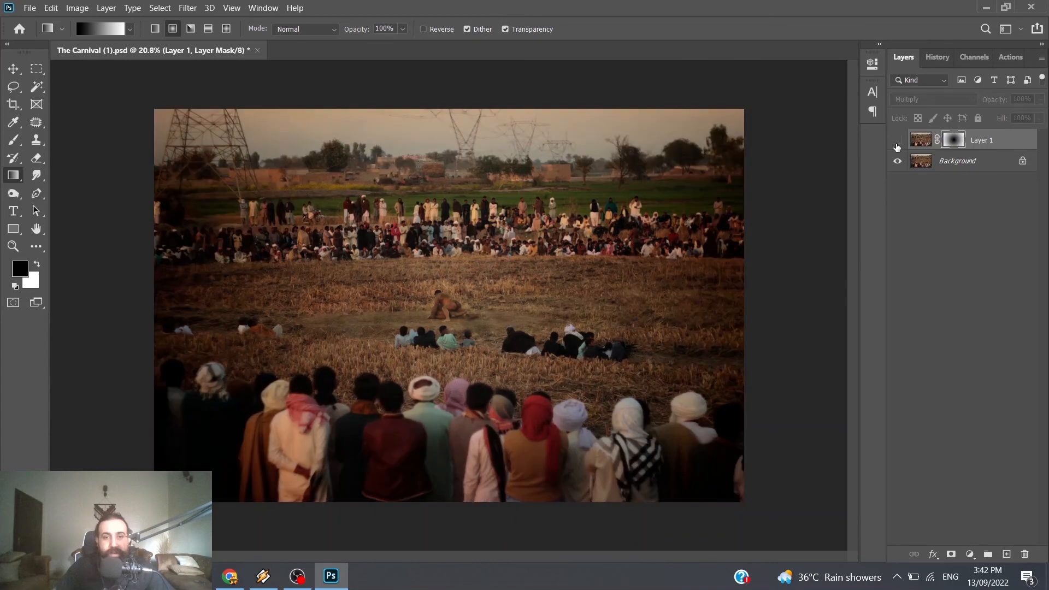
{"action": "left_click", "coordinate": [897, 143]}
{"action": "left_click", "coordinate": [897, 143]}
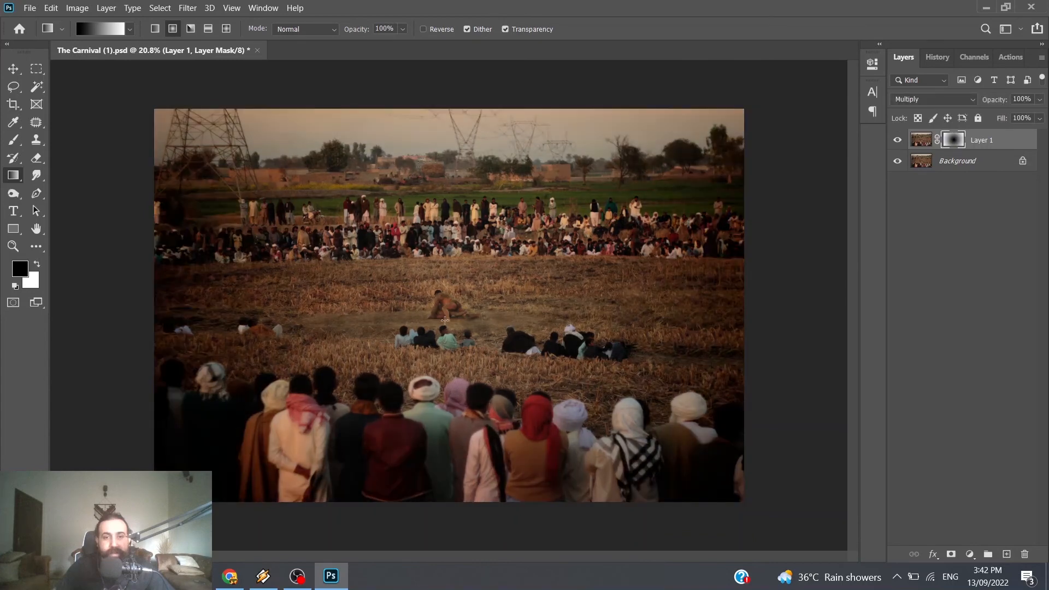
Step: Redraw the mask's radial gradient from the wrestlers to just past the photo's right edge to tighten the vignette
{"action": "left_click_drag", "start_coordinate": [445, 321], "coordinate": [798, 323]}
{"action": "left_click_drag", "start_coordinate": [458, 315], "coordinate": [807, 319]}
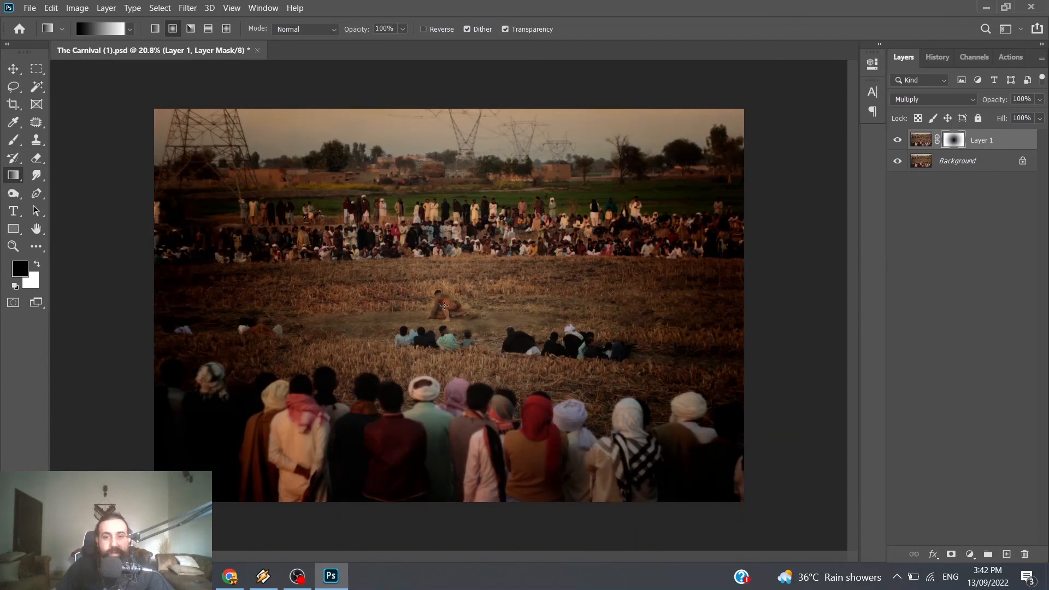
{"action": "left_click_drag", "start_coordinate": [445, 306], "coordinate": [754, 315]}
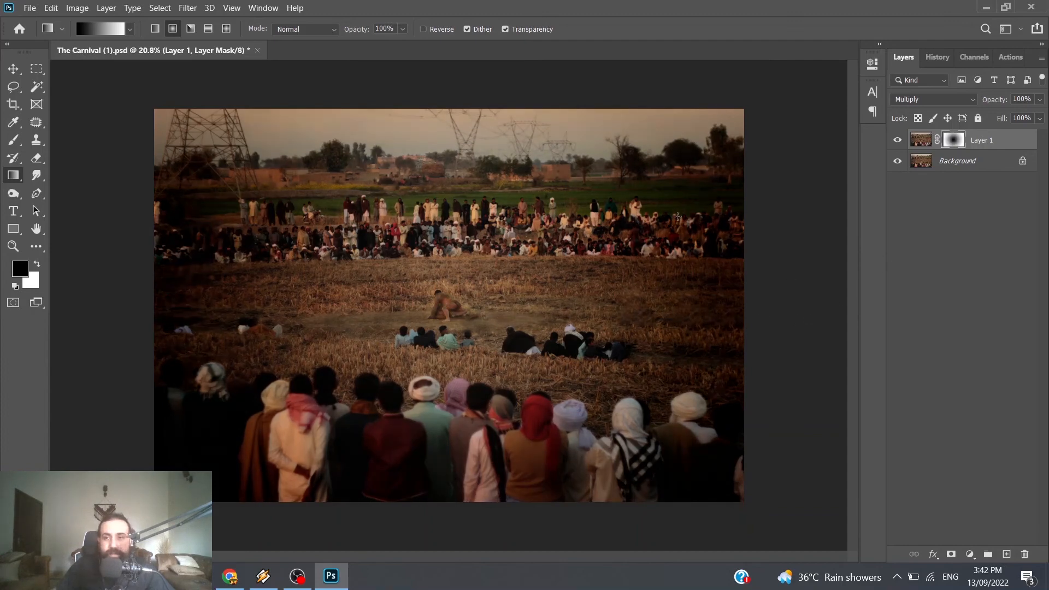
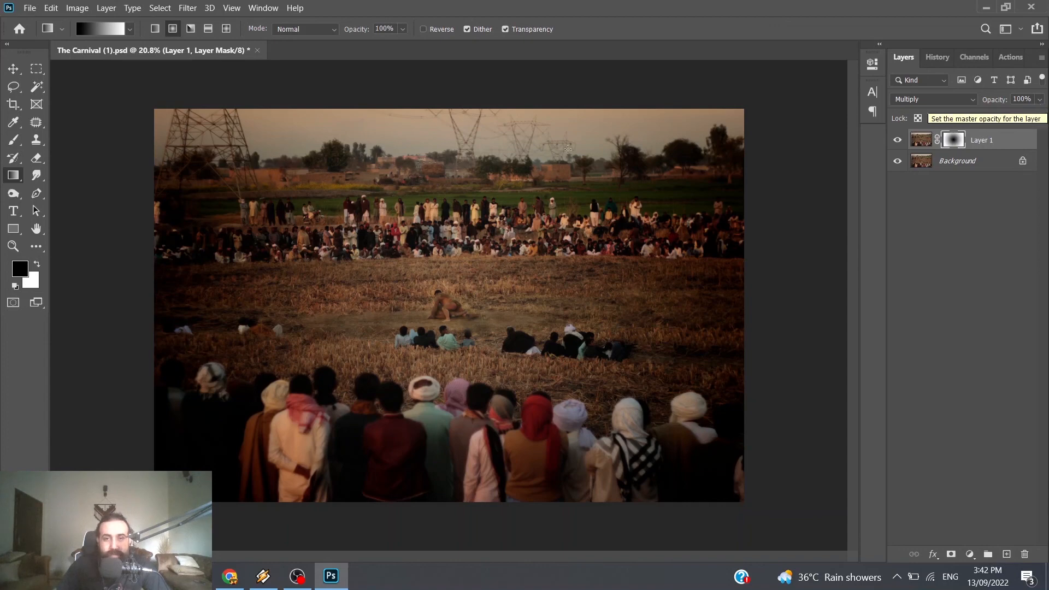
Step: Reduce the masked Multiply layer's opacity to 40% to soften the vignette around the wrestlers
{"action": "left_click", "coordinate": [1040, 99]}
{"action": "left_click_drag", "start_coordinate": [1037, 119], "coordinate": [933, 122]}
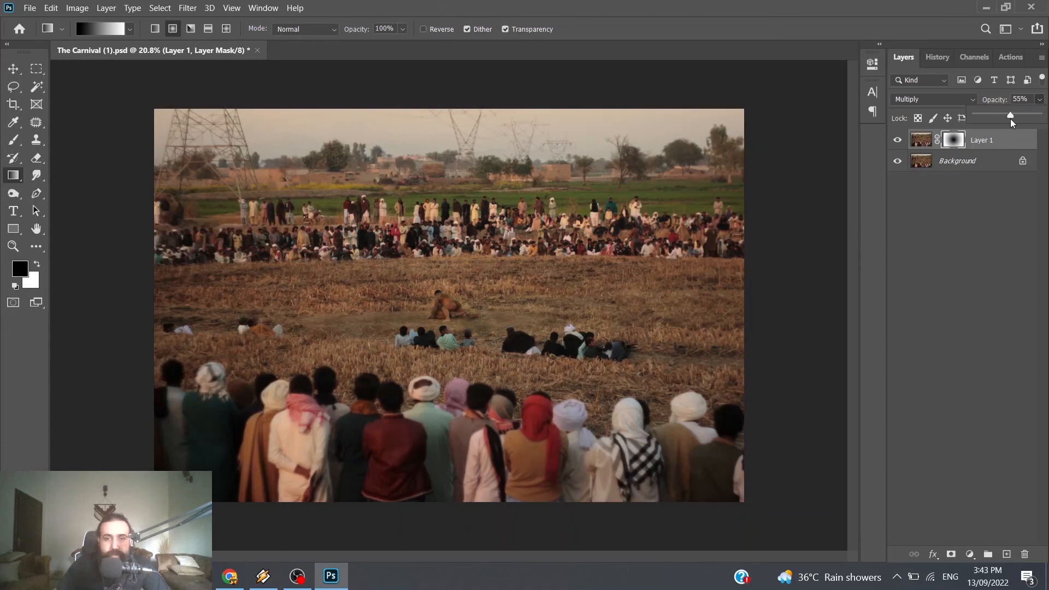
{"action": "left_click_drag", "start_coordinate": [1011, 119], "coordinate": [896, 121]}
{"action": "left_click_drag", "start_coordinate": [1003, 120], "coordinate": [1004, 124]}
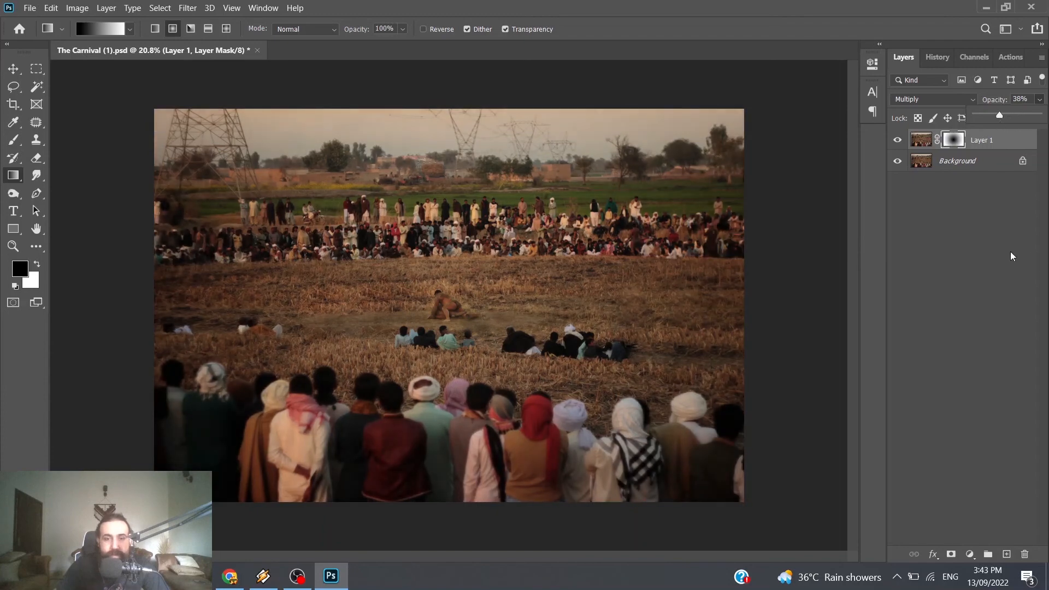
{"action": "left_click", "coordinate": [1021, 99]}
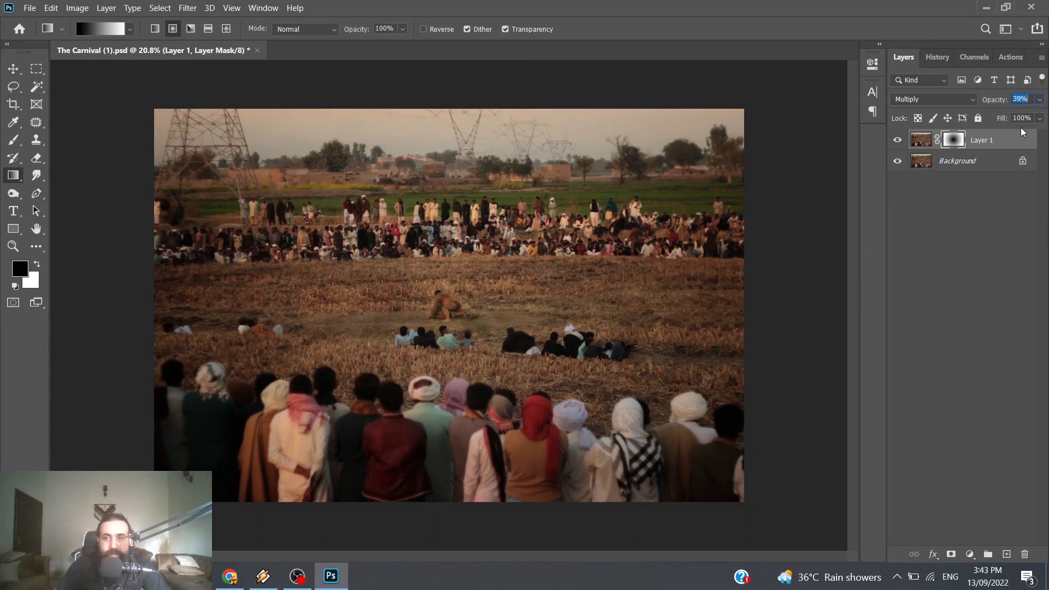
{"action": "left_click", "coordinate": [1001, 242]}
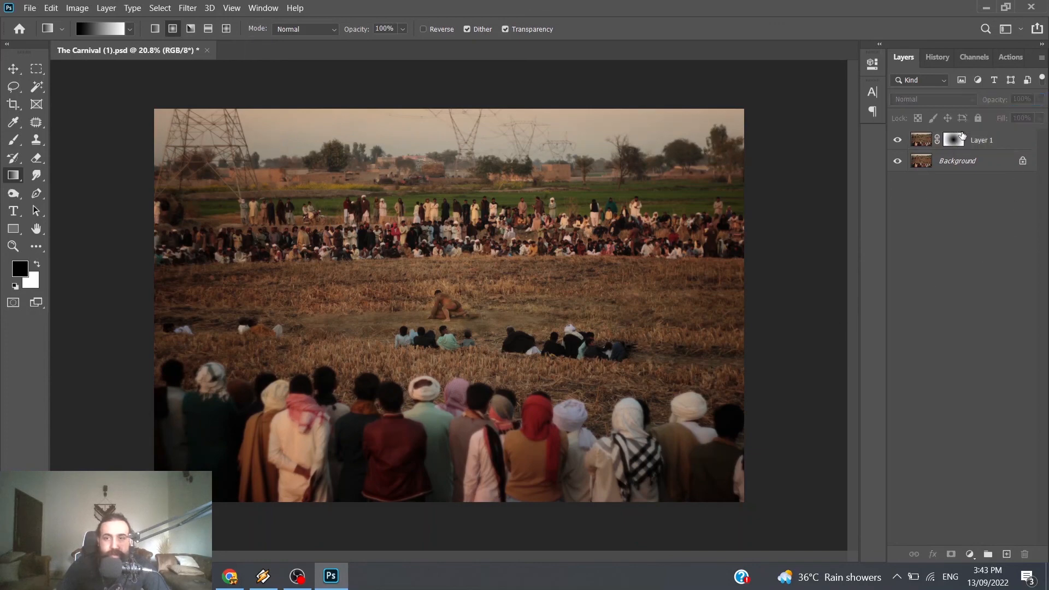
Step: Compare the photo with the softened 40% vignette layer hidden and shown
{"action": "left_click", "coordinate": [897, 140]}
{"action": "left_click", "coordinate": [897, 141]}
{"action": "left_click", "coordinate": [897, 141]}
{"action": "left_click", "coordinate": [897, 141]}
Step: Desaturate the image content of Layer 1, not its mask, using Hue/Saturation with Saturation at -100
{"action": "left_click", "coordinate": [921, 140]}
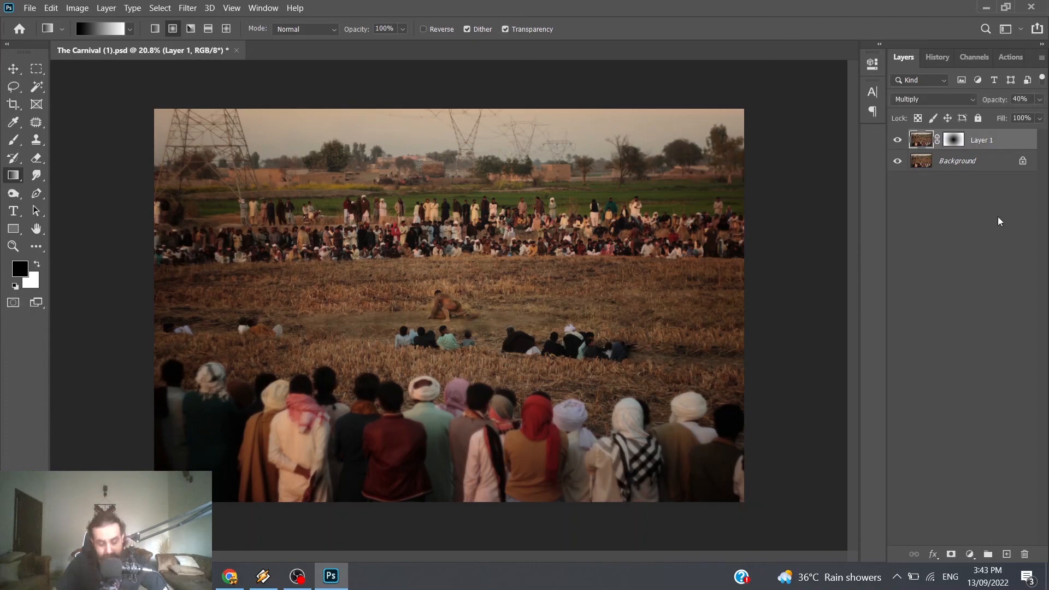
{"action": "key", "text": "ctrl+u"}
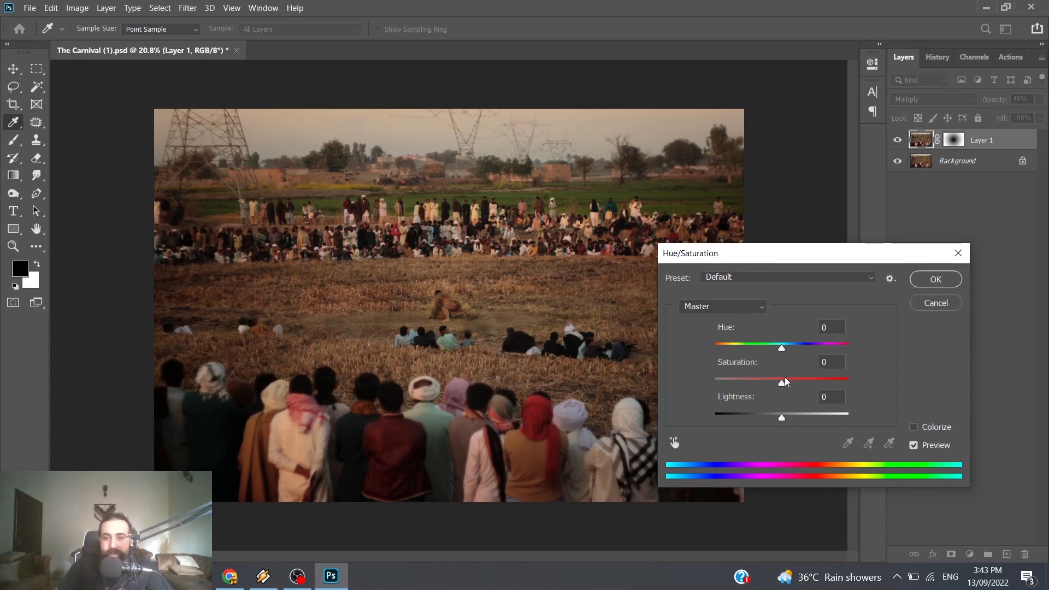
{"action": "left_click_drag", "start_coordinate": [781, 383], "coordinate": [682, 387]}
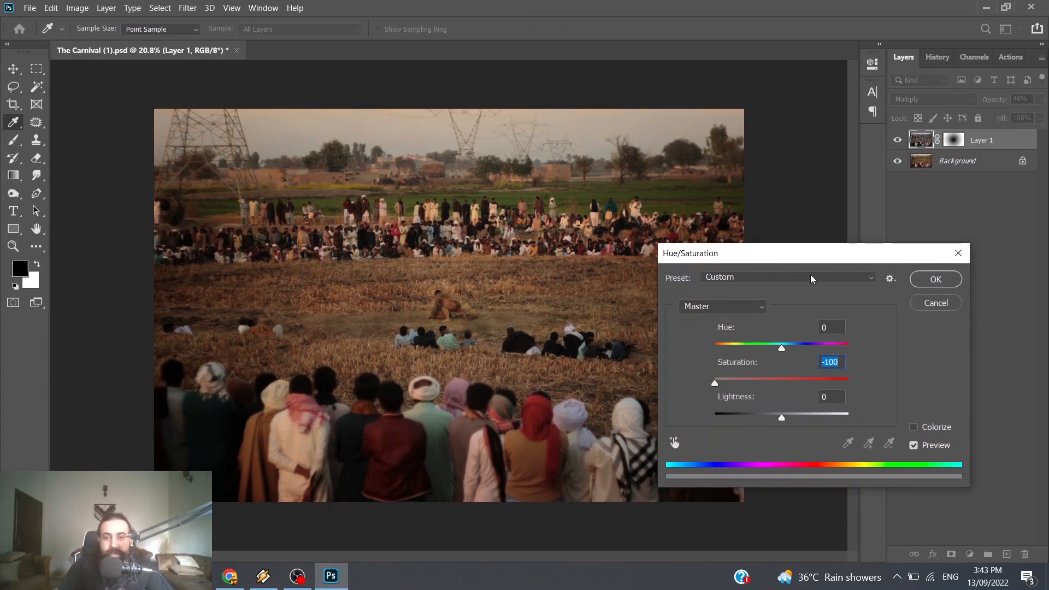
{"action": "left_click_drag", "start_coordinate": [792, 261], "coordinate": [891, 252]}
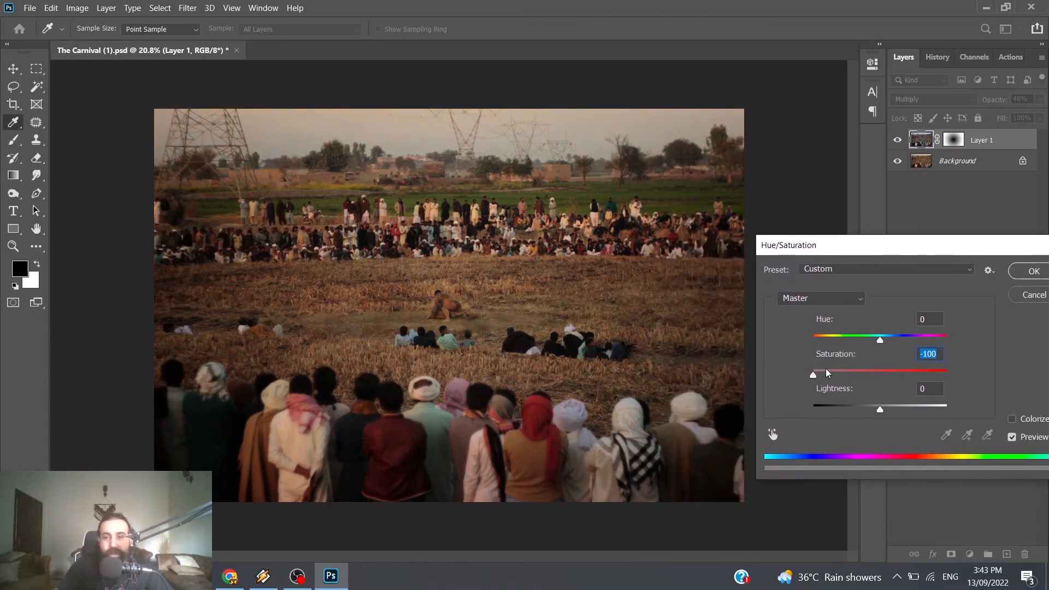
{"action": "left_click_drag", "start_coordinate": [815, 376], "coordinate": [767, 378]}
{"action": "left_click_drag", "start_coordinate": [976, 248], "coordinate": [902, 252]}
{"action": "left_click", "coordinate": [952, 281]}
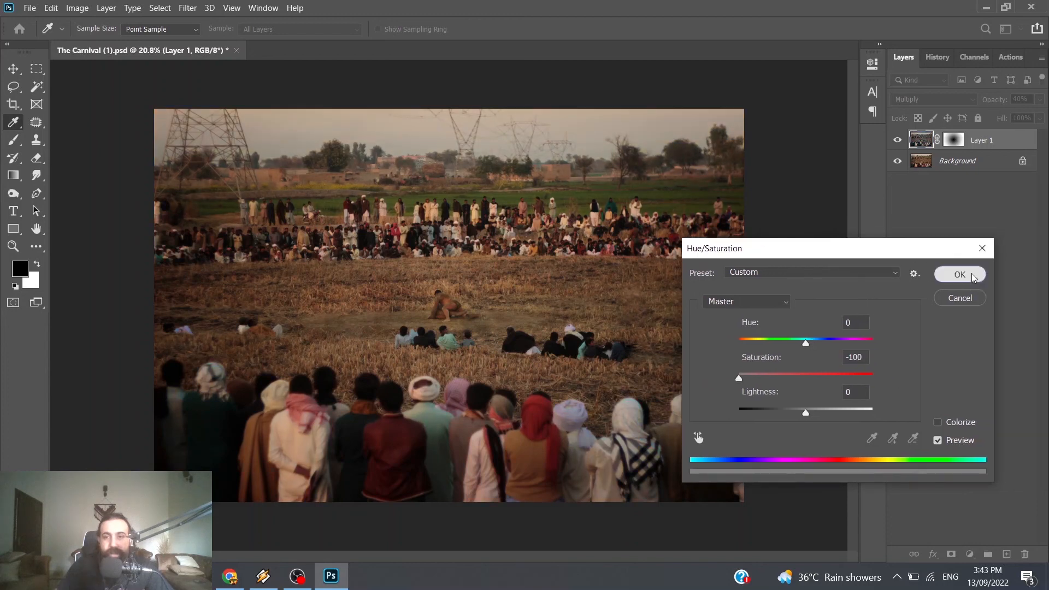
{"action": "key", "text": "g"}
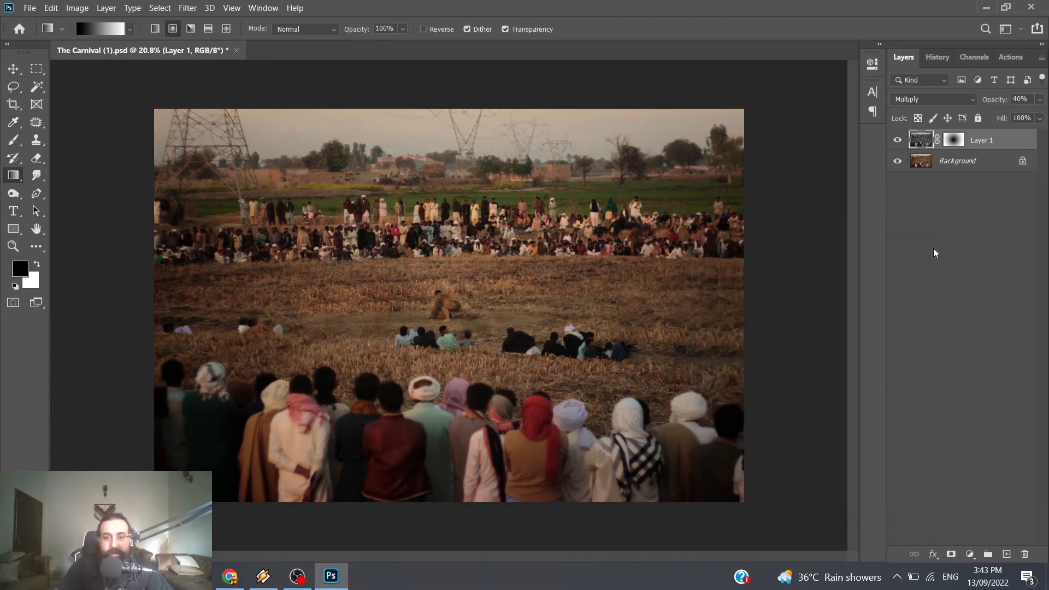
Step: Check the desaturated vignette's effect on the photo by hiding and showing Layer 1
{"action": "left_click", "coordinate": [897, 143]}
{"action": "left_click", "coordinate": [897, 145]}
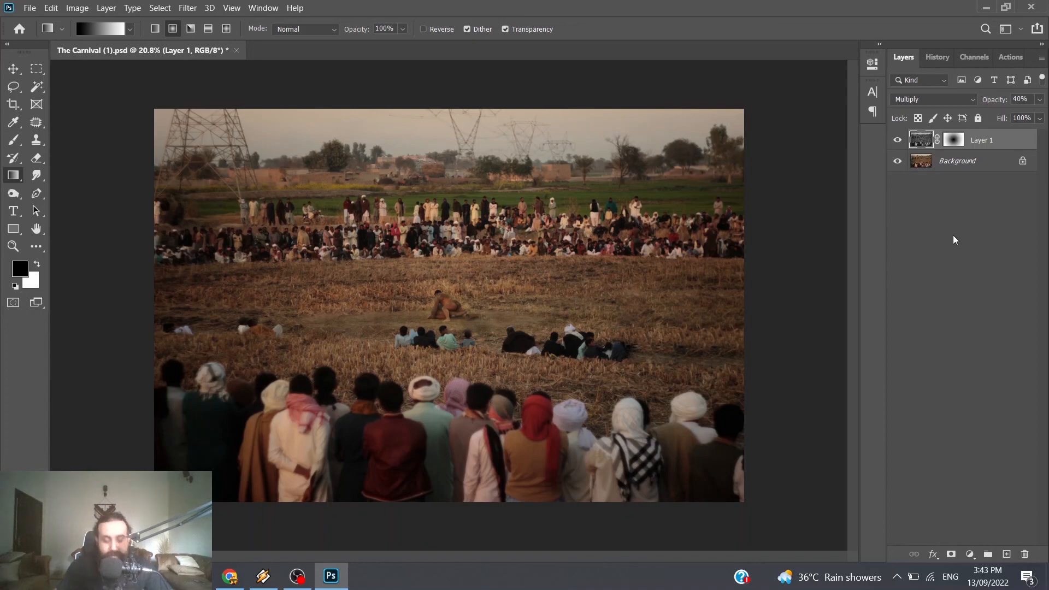
{"action": "left_click", "coordinate": [897, 140]}
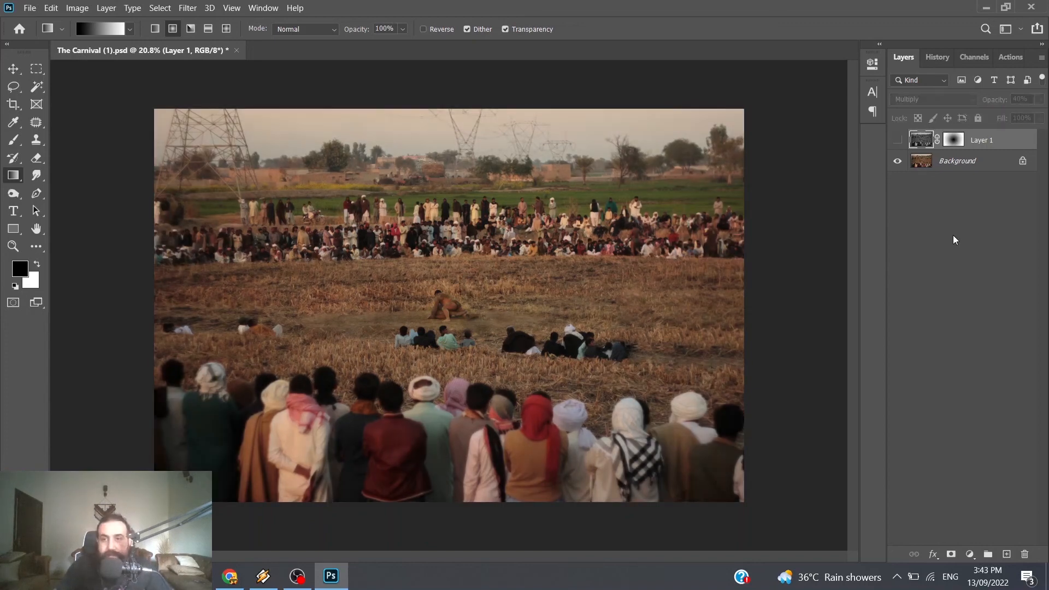
{"action": "left_click", "coordinate": [897, 140]}
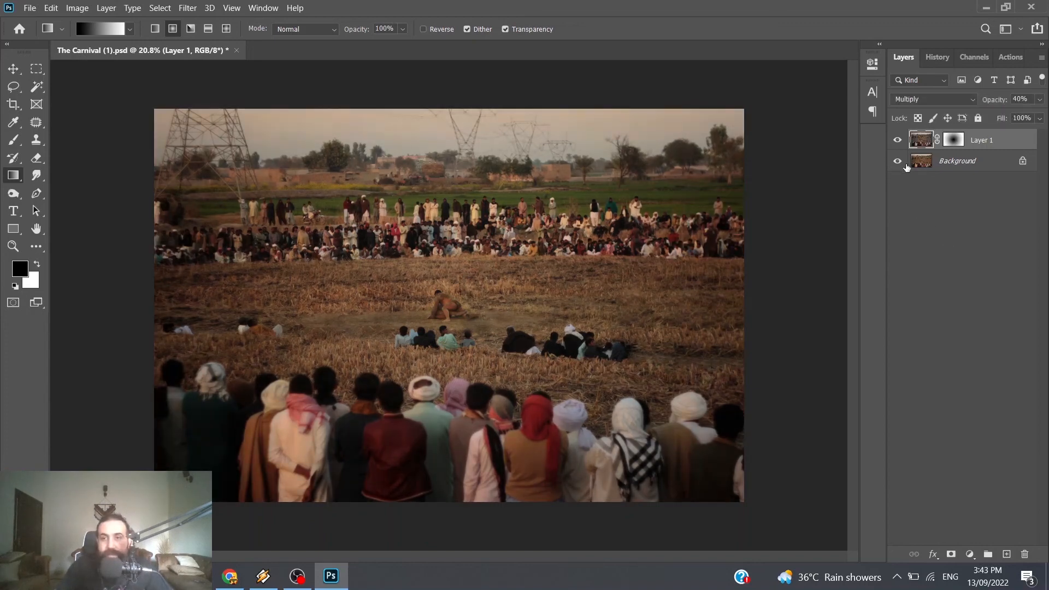